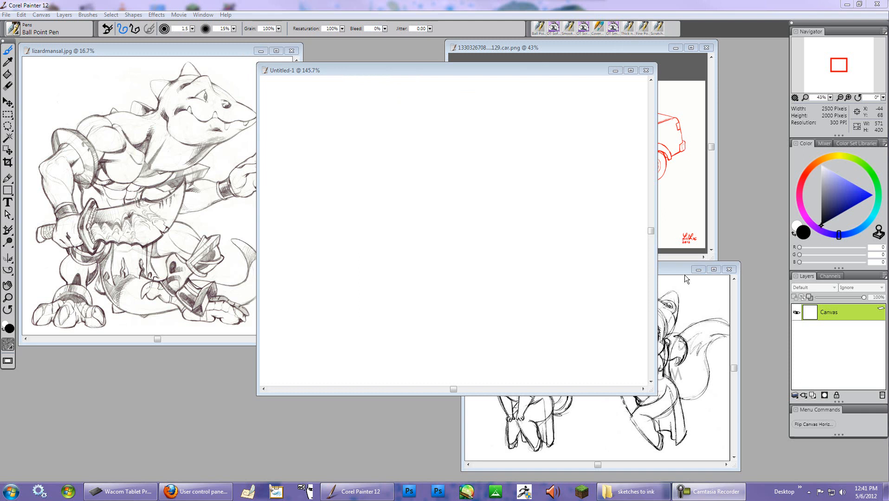
- Reposition the Untitled-1 document window, maximizing it briefly and restoring it to window size
{"action": "left_click_drag", "start_coordinate": [499, 68], "coordinate": [437, 58]}
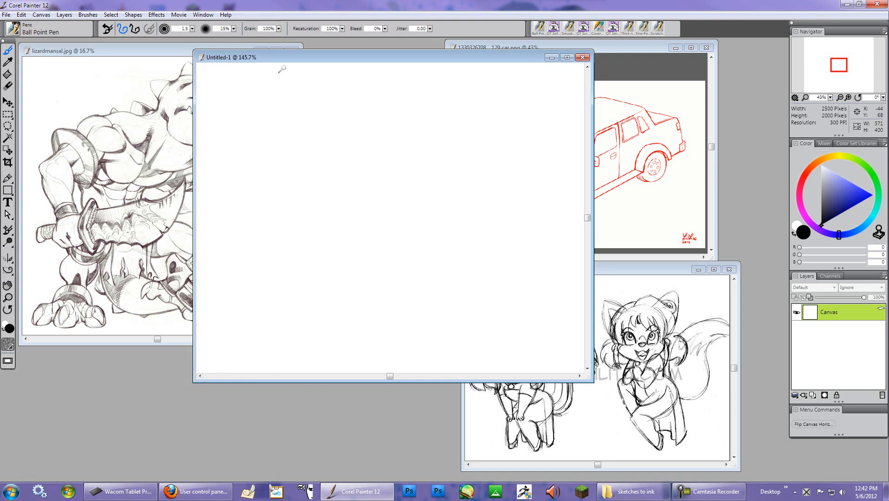
{"action": "double_click", "coordinate": [346, 60]}
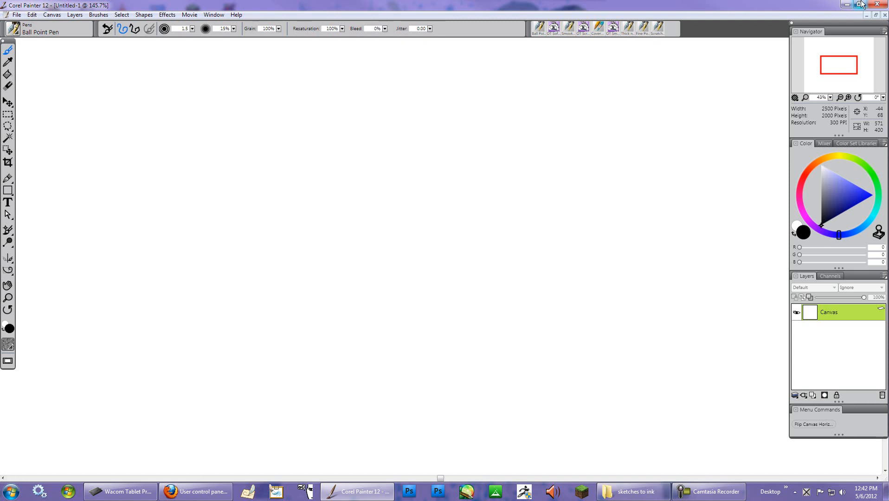
{"action": "left_click", "coordinate": [876, 15]}
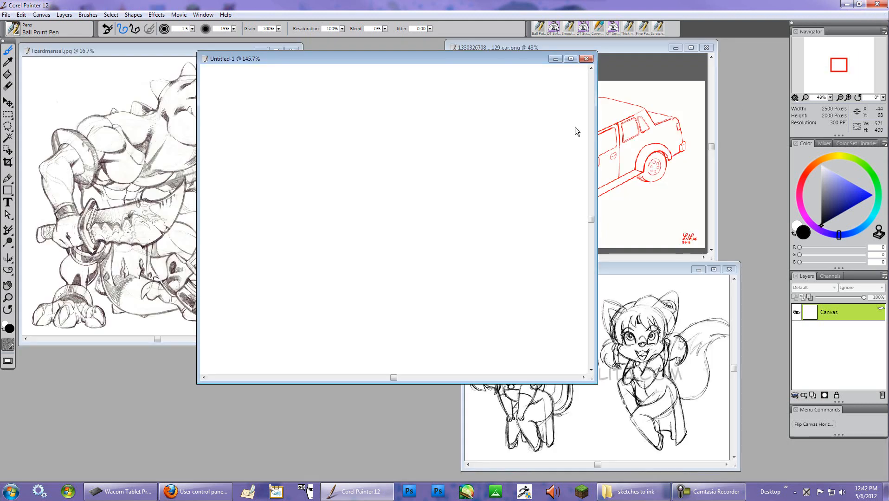
- Rearrange the reference image windows, moving the Fleur sketch and lizardman windows over the blank canvas
{"action": "left_click", "coordinate": [122, 49]}
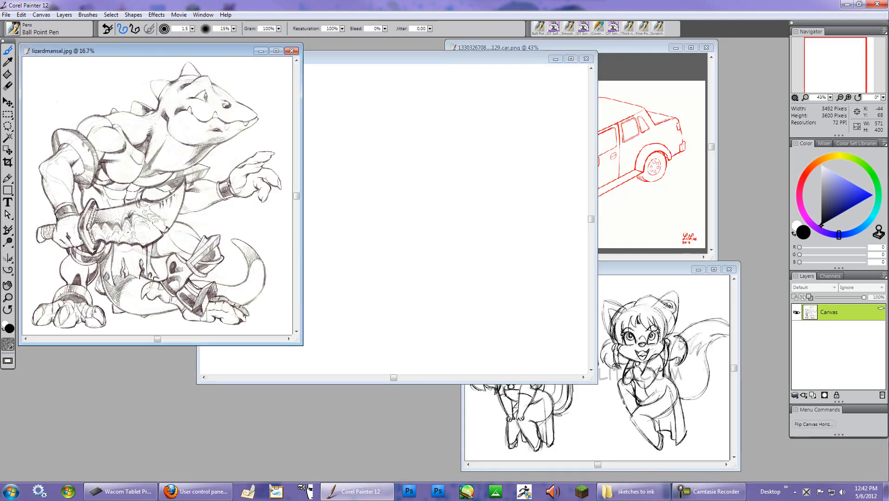
{"action": "left_click", "coordinate": [627, 46]}
{"action": "left_click", "coordinate": [656, 269]}
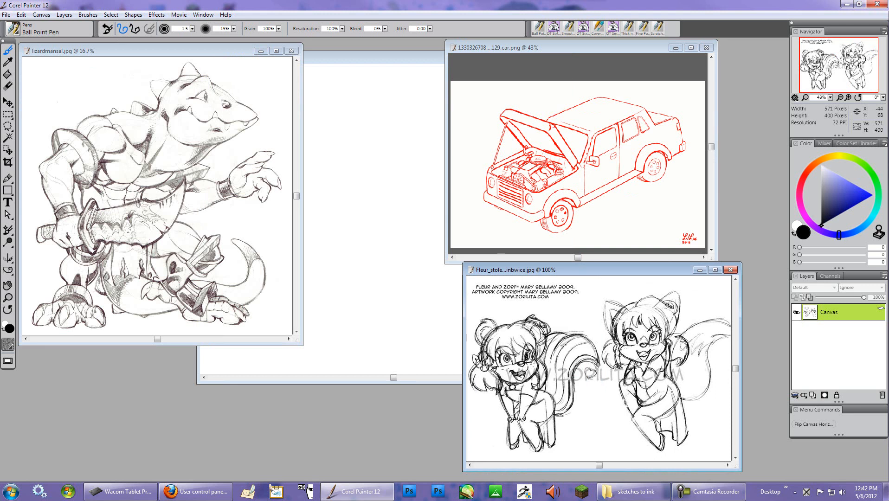
{"action": "left_click_drag", "start_coordinate": [599, 270], "coordinate": [585, 171]}
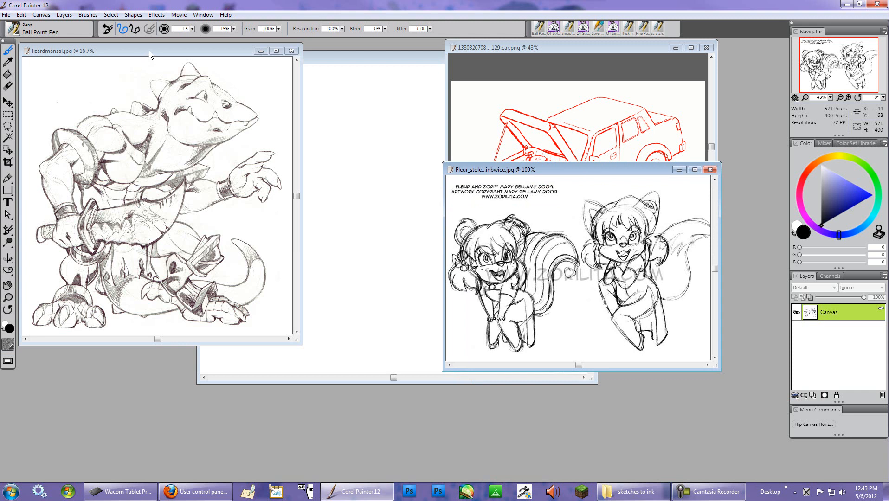
{"action": "left_click_drag", "start_coordinate": [147, 48], "coordinate": [430, 69]}
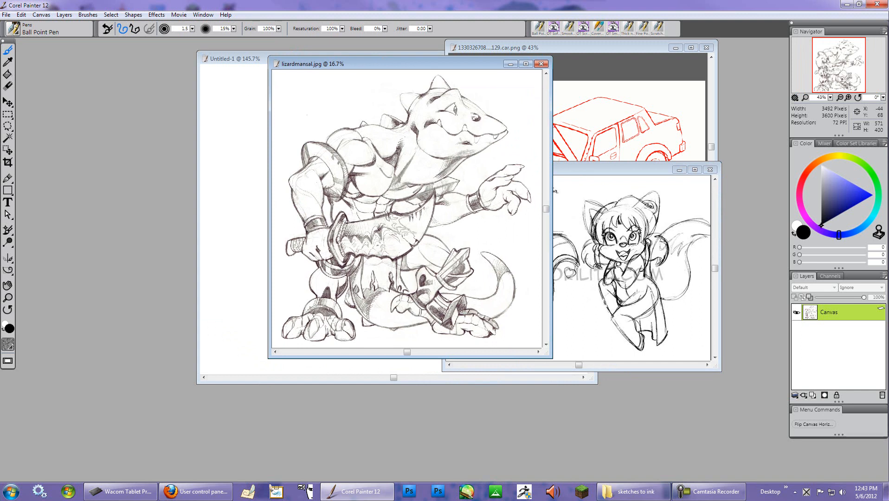
{"action": "left_click", "coordinate": [594, 51]}
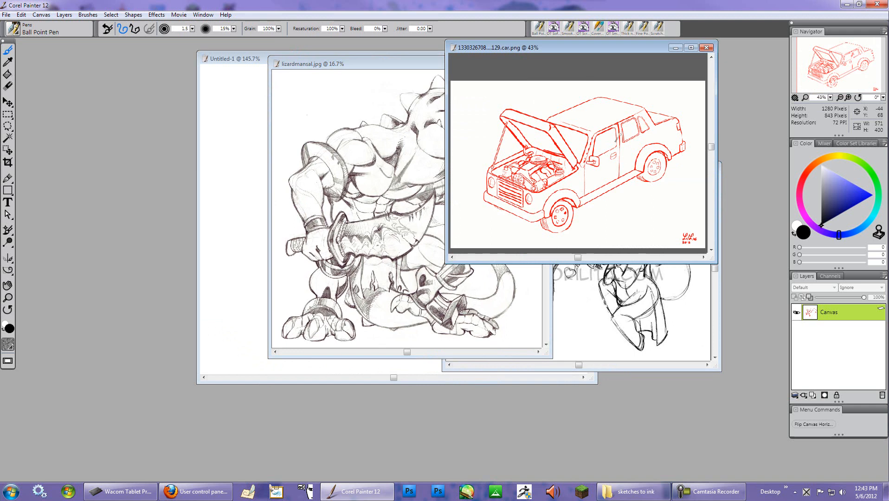
- Maximize the Untitled-1 canvas and draw a looping test stroke with the Ball Point Pen
{"action": "left_click", "coordinate": [256, 57]}
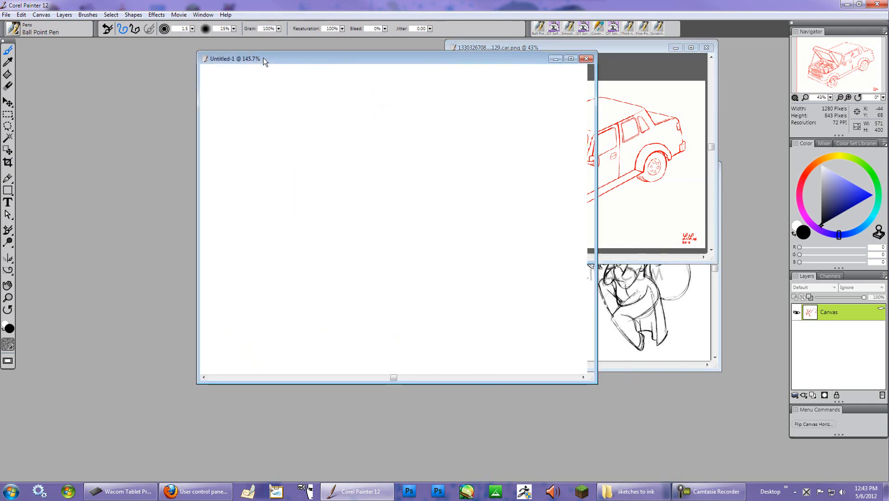
{"action": "left_click", "coordinate": [571, 59]}
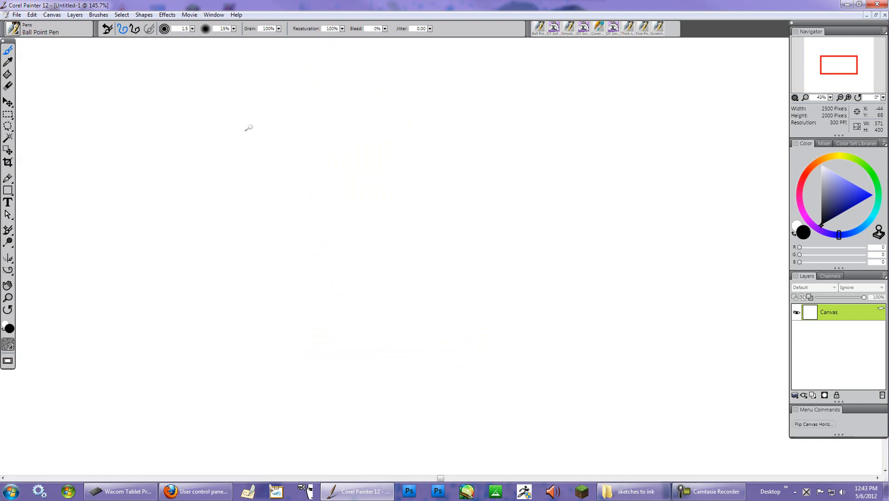
{"action": "mouse_move", "coordinate": [268, 116]}
{"action": "left_mouse_down"}
{"action": "mouse_move", "coordinate": [377, 193]}
{"action": "mouse_move", "coordinate": [526, 199]}
{"action": "mouse_move", "coordinate": [526, 235]}
{"action": "left_mouse_up"}
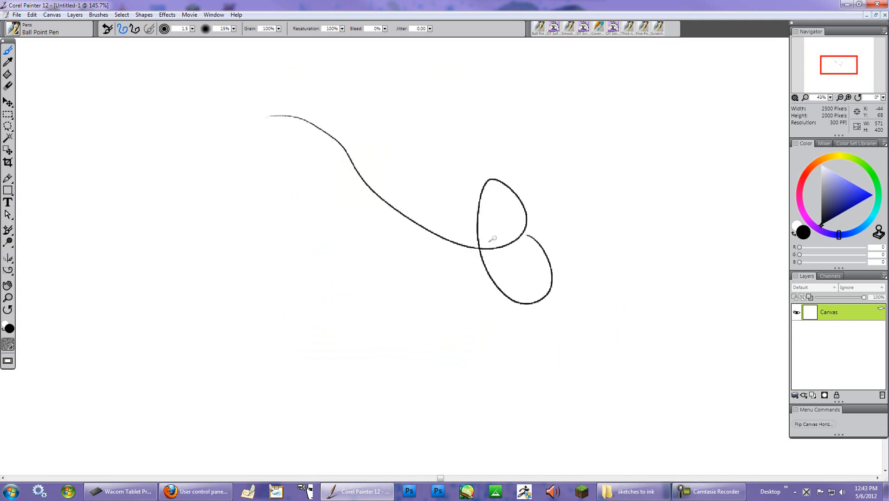
- Enable Smooth objects when zooming in the Performance preferences
{"action": "left_click", "coordinate": [31, 16]}
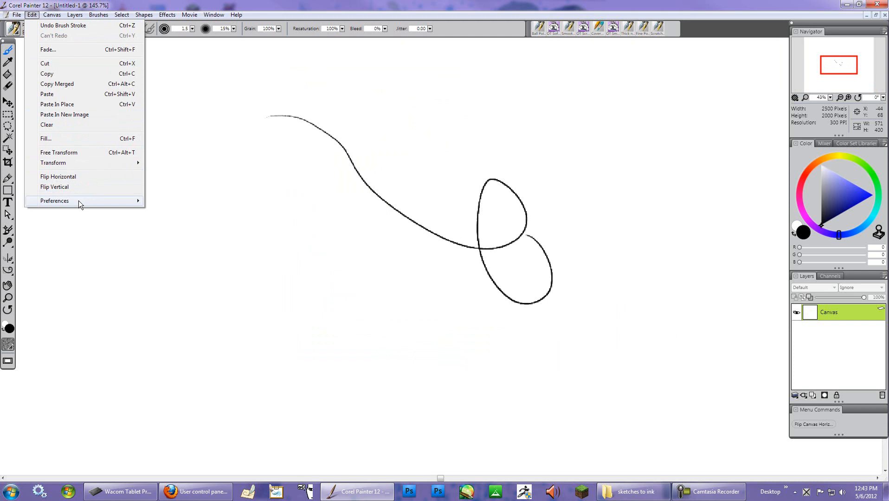
{"action": "mouse_move", "coordinate": [79, 201]}
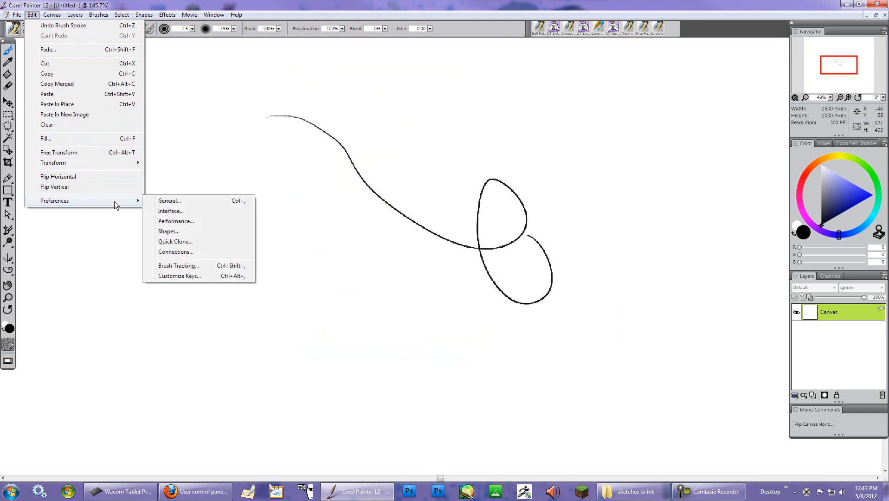
{"action": "left_click", "coordinate": [194, 221]}
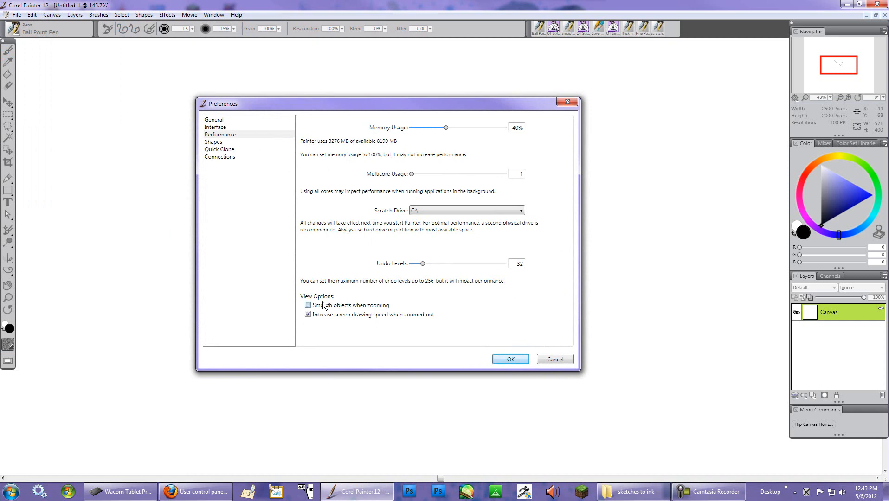
{"action": "left_click", "coordinate": [308, 305]}
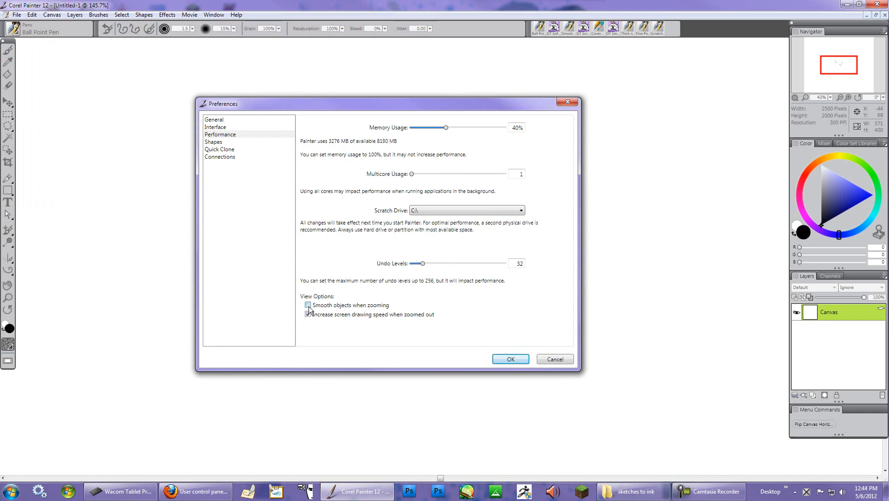
{"action": "left_click", "coordinate": [511, 360]}
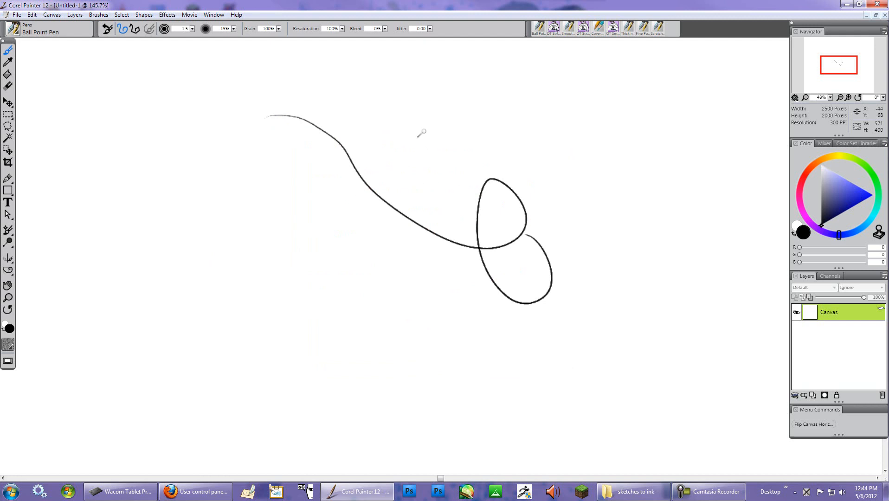
- Draw four more curved test strokes across the canvas with the Ball Point Pen
{"action": "mouse_move", "coordinate": [422, 124]}
{"action": "left_mouse_down"}
{"action": "mouse_move", "coordinate": [409, 218]}
{"action": "mouse_move", "coordinate": [466, 327]}
{"action": "left_mouse_up"}
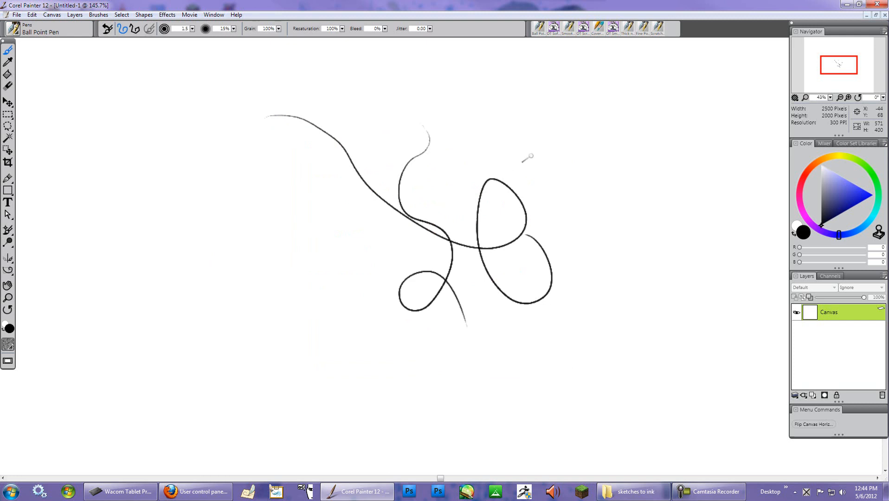
{"action": "mouse_move", "coordinate": [569, 141]}
{"action": "left_mouse_down"}
{"action": "mouse_move", "coordinate": [553, 348]}
{"action": "mouse_move", "coordinate": [540, 352]}
{"action": "left_mouse_up"}
{"action": "mouse_move", "coordinate": [588, 255]}
{"action": "left_mouse_down"}
{"action": "mouse_move", "coordinate": [455, 122]}
{"action": "mouse_move", "coordinate": [462, 168]}
{"action": "left_mouse_up"}
{"action": "mouse_move", "coordinate": [591, 94]}
{"action": "left_mouse_down"}
{"action": "mouse_move", "coordinate": [666, 267]}
{"action": "mouse_move", "coordinate": [624, 349]}
{"action": "left_mouse_up"}
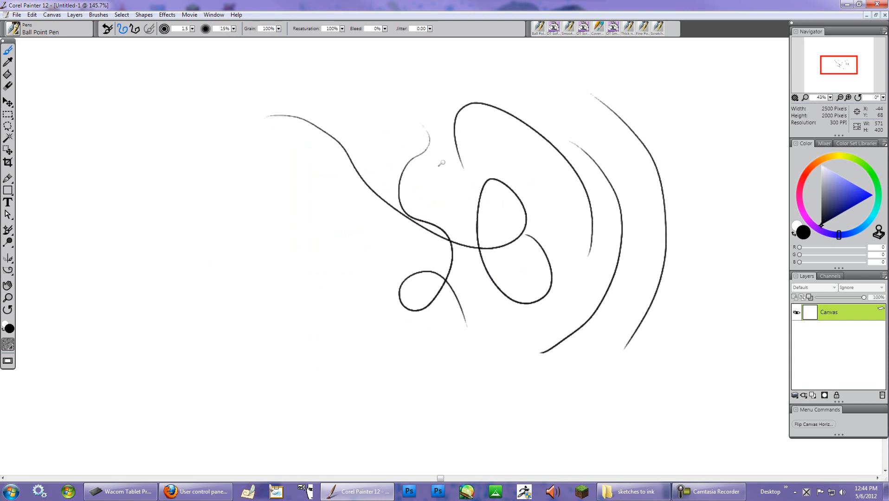
- Switch to the Cover Pencil brush and draw two curved test strokes on the canvas's left side
{"action": "left_click", "coordinate": [18, 33]}
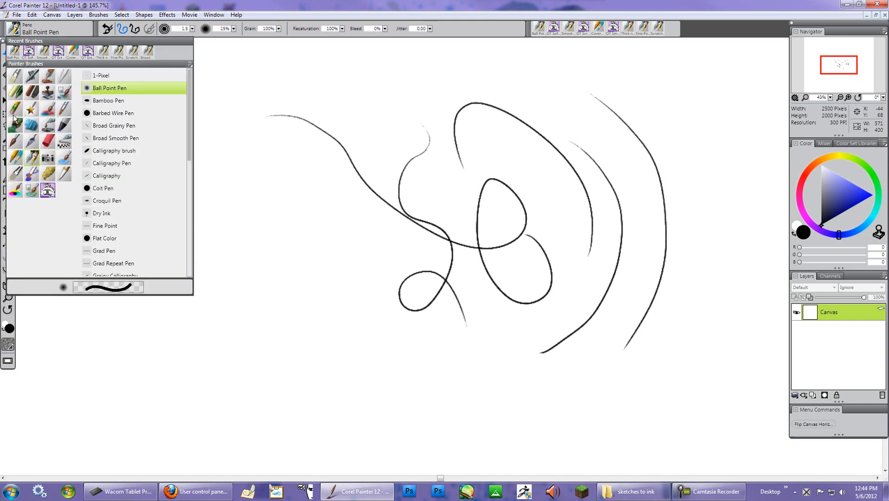
{"action": "left_click", "coordinate": [15, 158]}
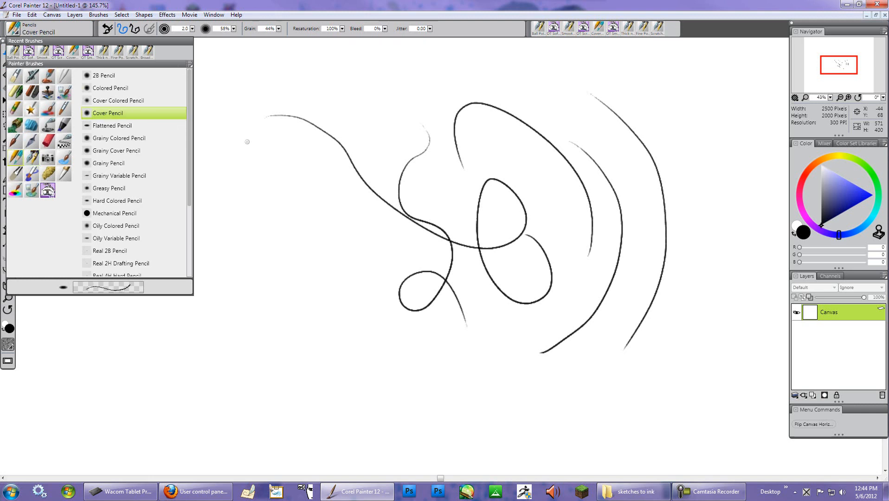
{"action": "left_click", "coordinate": [266, 148]}
{"action": "mouse_move", "coordinate": [265, 148]}
{"action": "left_mouse_down"}
{"action": "mouse_move", "coordinate": [281, 170]}
{"action": "mouse_move", "coordinate": [323, 317]}
{"action": "mouse_move", "coordinate": [320, 217]}
{"action": "mouse_move", "coordinate": [310, 242]}
{"action": "left_mouse_up"}
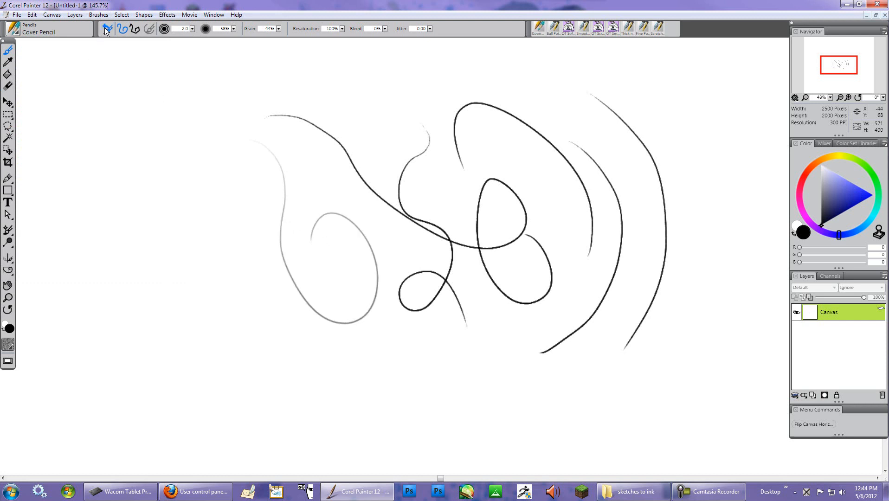
{"action": "mouse_move", "coordinate": [217, 151]}
{"action": "left_mouse_down"}
{"action": "mouse_move", "coordinate": [225, 247]}
{"action": "mouse_move", "coordinate": [336, 365]}
{"action": "mouse_move", "coordinate": [378, 271]}
{"action": "left_mouse_up"}
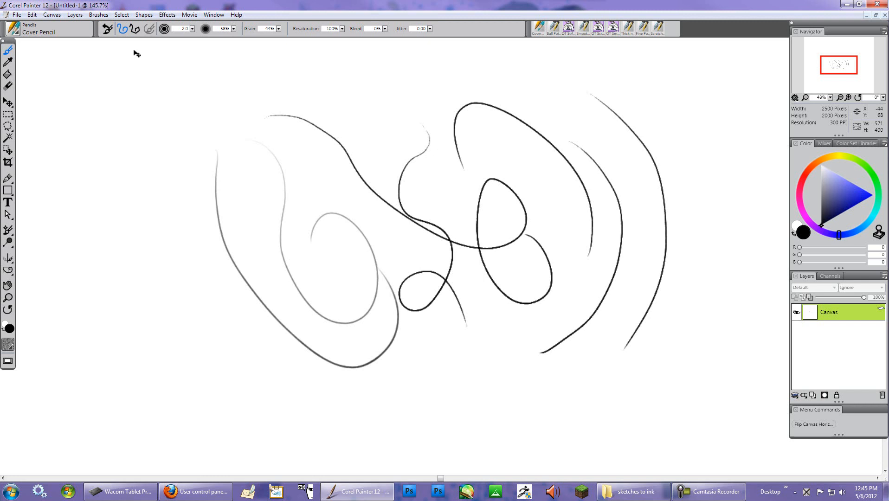
- Open the General brush control panel and the Paper Textures library
{"action": "key", "text": "ctrl+b"}
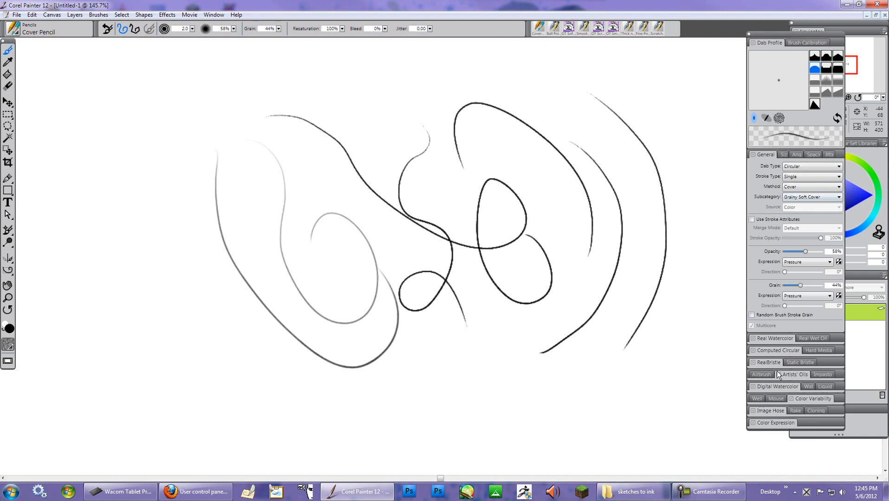
{"action": "left_click", "coordinate": [212, 17]}
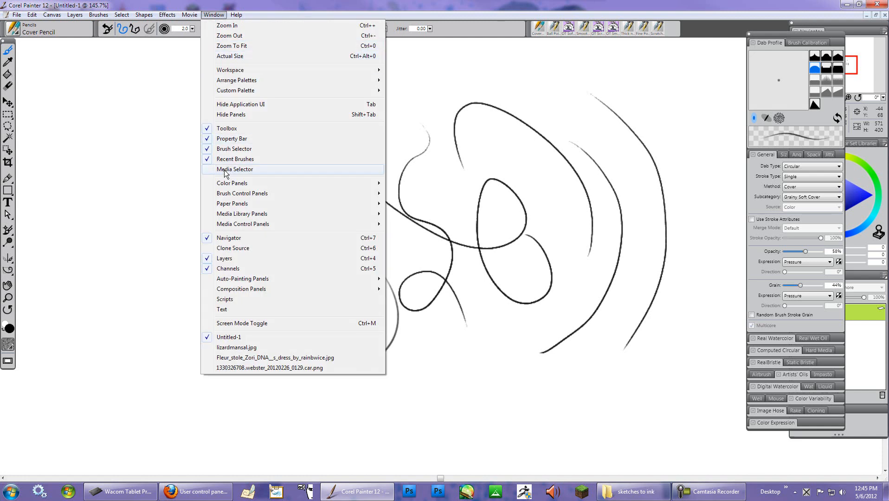
{"action": "mouse_move", "coordinate": [349, 191]}
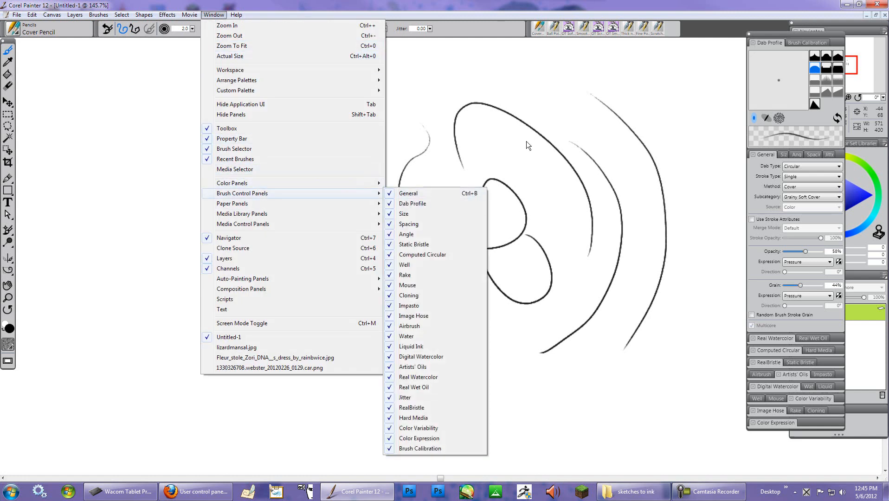
{"action": "left_click", "coordinate": [713, 6]}
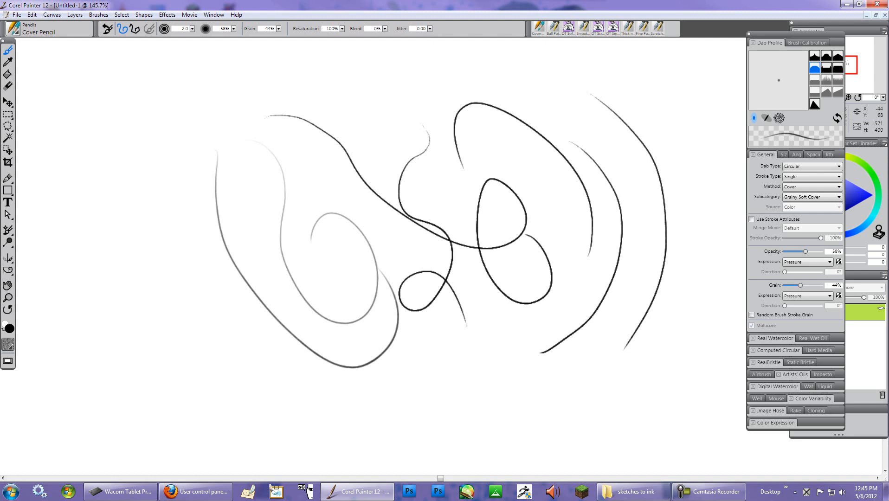
{"action": "left_click", "coordinate": [12, 349]}
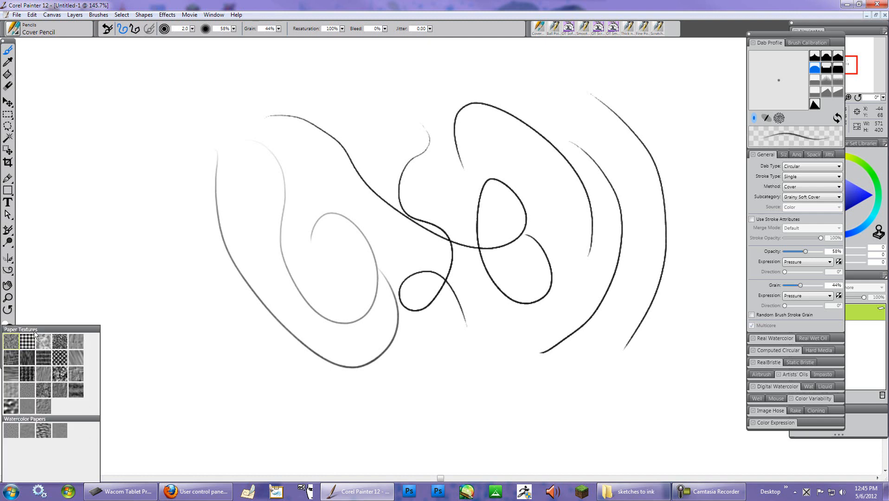
- Set the pencil's subcategory to Soft Cover and draw four test strokes along the canvas's right side
{"action": "left_click", "coordinate": [838, 198]}
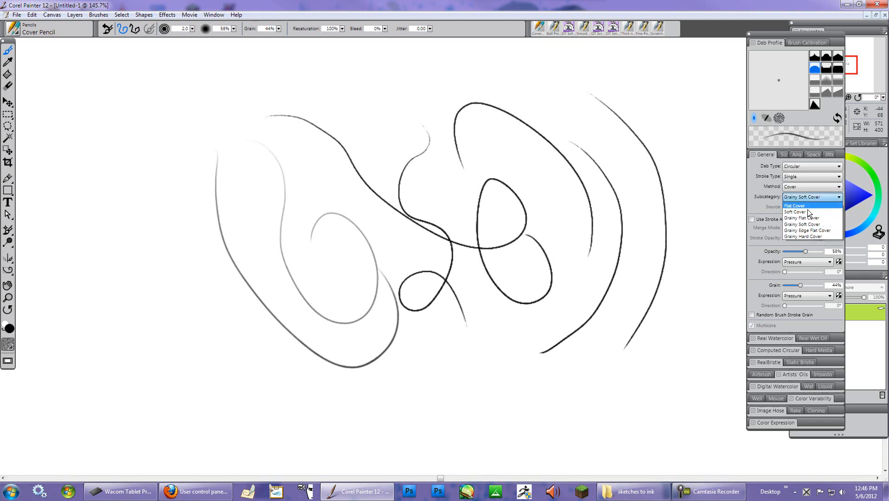
{"action": "left_click", "coordinate": [805, 211]}
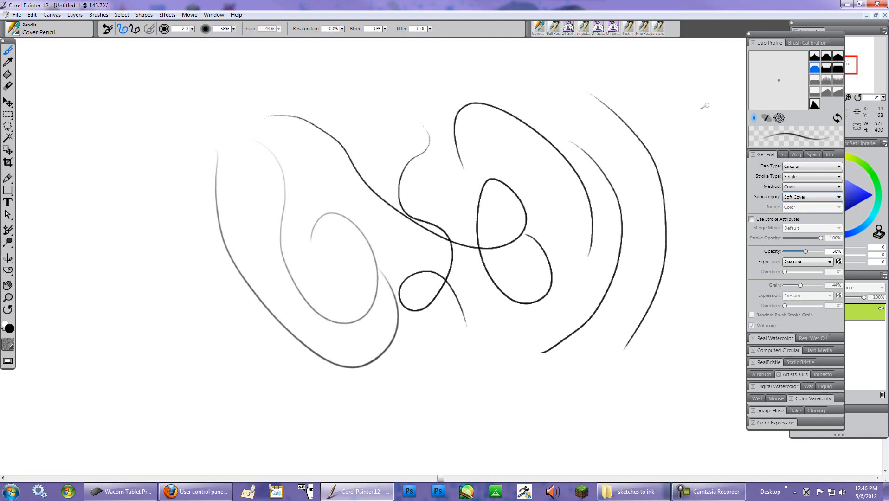
{"action": "mouse_move", "coordinate": [685, 95]}
{"action": "left_mouse_down"}
{"action": "mouse_move", "coordinate": [709, 123]}
{"action": "mouse_move", "coordinate": [692, 382]}
{"action": "mouse_move", "coordinate": [695, 221]}
{"action": "left_mouse_up"}
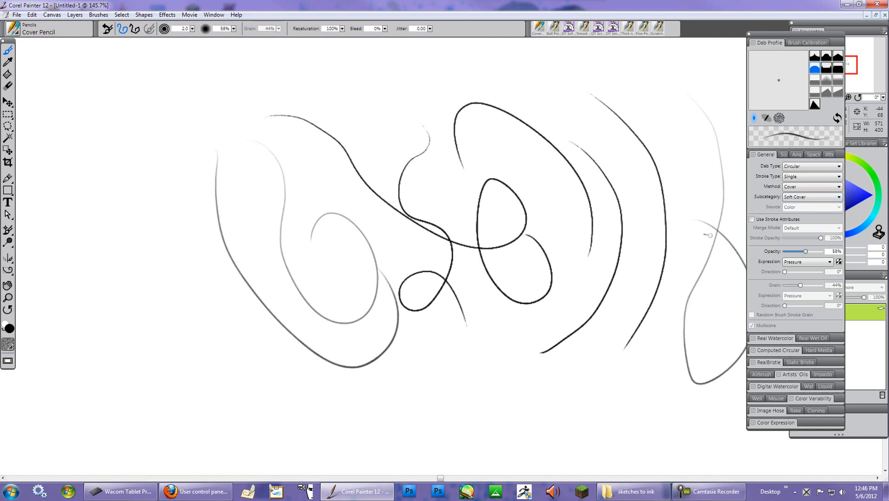
{"action": "left_click_drag", "start_coordinate": [650, 107], "coordinate": [727, 266]}
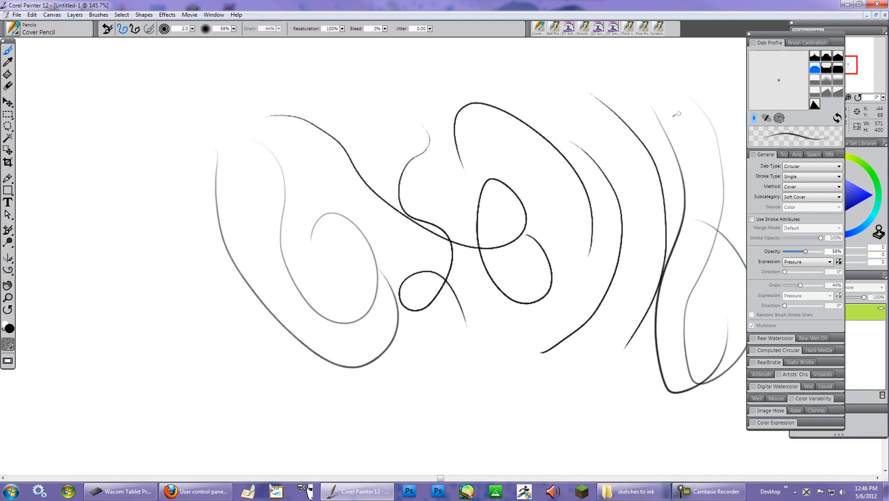
{"action": "mouse_move", "coordinate": [654, 73]}
{"action": "left_mouse_down"}
{"action": "mouse_move", "coordinate": [699, 235]}
{"action": "mouse_move", "coordinate": [671, 300]}
{"action": "left_mouse_up"}
{"action": "mouse_move", "coordinate": [670, 53]}
{"action": "left_mouse_down"}
{"action": "mouse_move", "coordinate": [716, 213]}
{"action": "mouse_move", "coordinate": [661, 329]}
{"action": "left_mouse_up"}
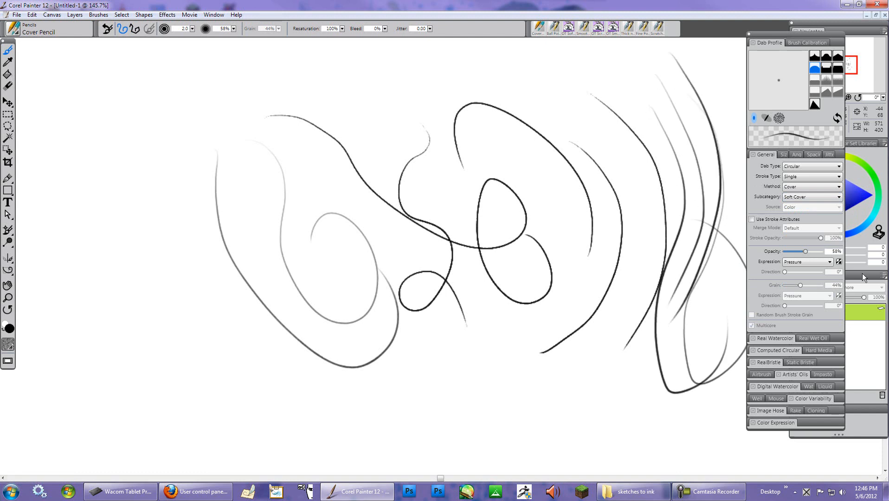
- Set the opacity expression to None and draw four more pencil test strokes across the canvas
{"action": "left_click", "coordinate": [829, 262]}
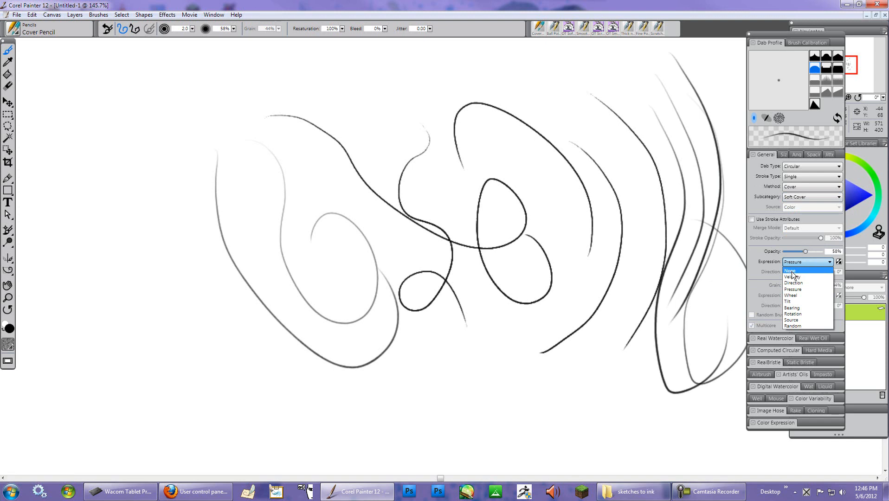
{"action": "left_click", "coordinate": [791, 273]}
{"action": "mouse_move", "coordinate": [374, 88]}
{"action": "left_mouse_down"}
{"action": "mouse_move", "coordinate": [480, 332]}
{"action": "mouse_move", "coordinate": [444, 245]}
{"action": "left_mouse_up"}
{"action": "mouse_move", "coordinate": [269, 89]}
{"action": "left_mouse_down"}
{"action": "mouse_move", "coordinate": [268, 129]}
{"action": "mouse_move", "coordinate": [89, 183]}
{"action": "left_mouse_up"}
{"action": "mouse_move", "coordinate": [269, 72]}
{"action": "left_mouse_down"}
{"action": "mouse_move", "coordinate": [284, 71]}
{"action": "mouse_move", "coordinate": [415, 272]}
{"action": "left_mouse_up"}
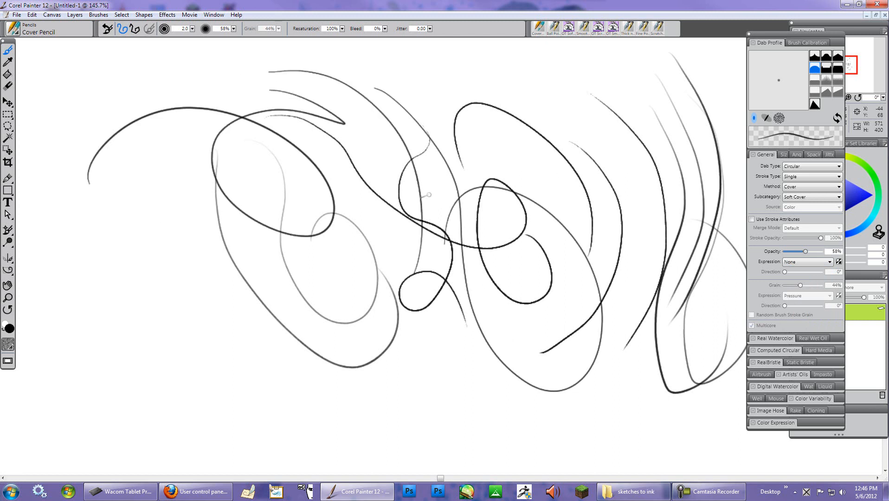
{"action": "mouse_move", "coordinate": [420, 58]}
{"action": "left_mouse_down"}
{"action": "mouse_move", "coordinate": [554, 367]}
{"action": "mouse_move", "coordinate": [461, 370]}
{"action": "left_mouse_up"}
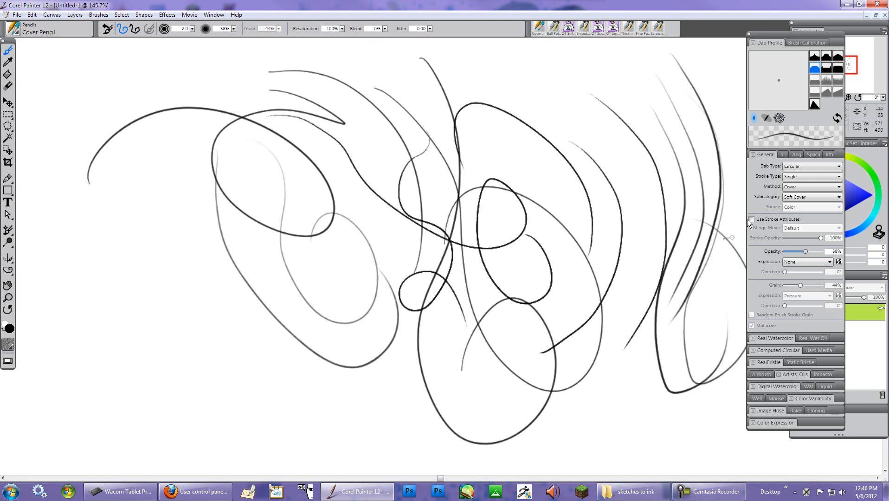
- Raise the pencil's opacity to 75% and draw two more test strokes
{"action": "left_click", "coordinate": [812, 255]}
{"action": "mouse_move", "coordinate": [529, 66]}
{"action": "left_mouse_down"}
{"action": "mouse_move", "coordinate": [620, 229]}
{"action": "mouse_move", "coordinate": [601, 318]}
{"action": "left_mouse_up"}
{"action": "left_click_drag", "start_coordinate": [597, 423], "coordinate": [552, 364]}
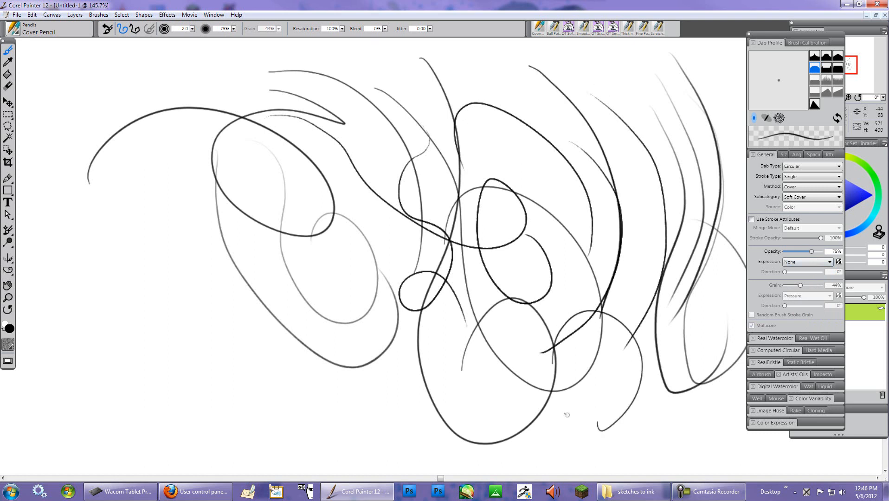
- Draw two more pencil test strokes across the canvas's lower left area
{"action": "mouse_move", "coordinate": [133, 278]}
{"action": "left_mouse_down"}
{"action": "mouse_move", "coordinate": [219, 305]}
{"action": "mouse_move", "coordinate": [297, 453]}
{"action": "left_mouse_up"}
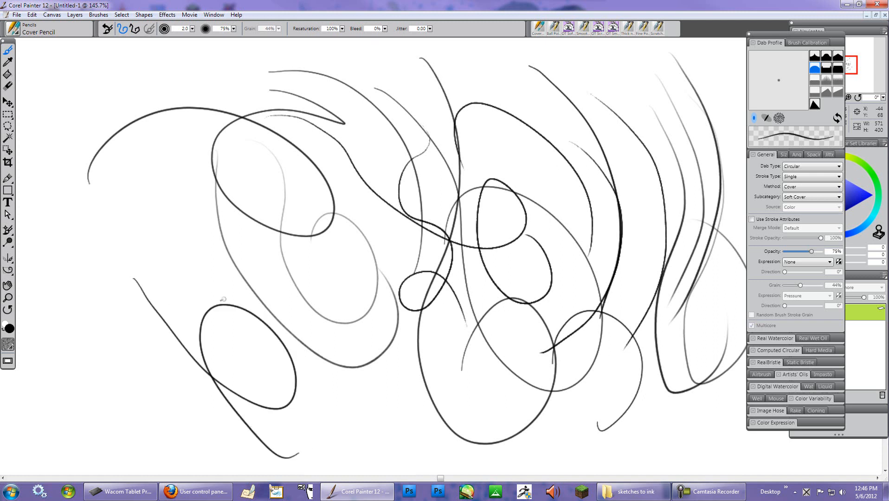
{"action": "mouse_move", "coordinate": [128, 180]}
{"action": "left_mouse_down"}
{"action": "mouse_move", "coordinate": [305, 422]}
{"action": "mouse_move", "coordinate": [337, 308]}
{"action": "left_mouse_up"}
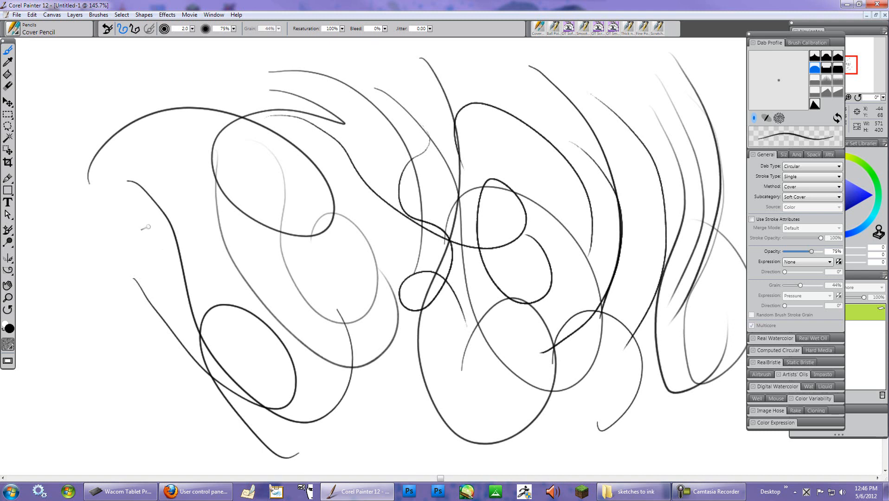
- Clear the canvas and draw two fresh pencil test strokes in its centre
{"action": "right_click", "coordinate": [176, 169]}
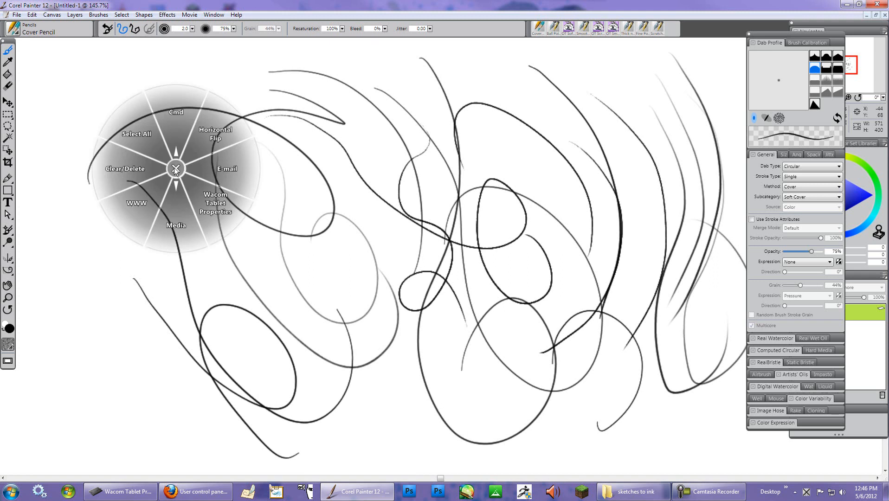
{"action": "left_click", "coordinate": [121, 171]}
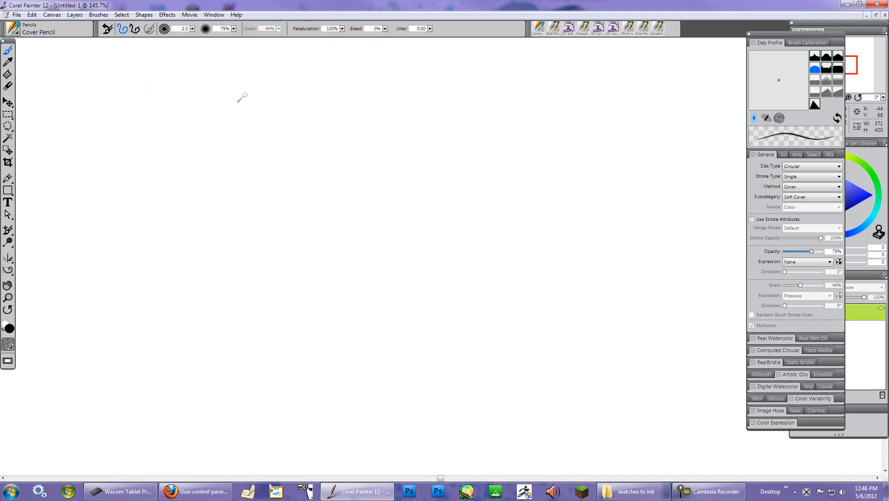
{"action": "mouse_move", "coordinate": [378, 125]}
{"action": "left_mouse_down"}
{"action": "mouse_move", "coordinate": [379, 164]}
{"action": "mouse_move", "coordinate": [452, 309]}
{"action": "mouse_move", "coordinate": [459, 344]}
{"action": "left_mouse_up"}
{"action": "mouse_move", "coordinate": [459, 119]}
{"action": "left_mouse_down"}
{"action": "mouse_move", "coordinate": [506, 173]}
{"action": "mouse_move", "coordinate": [600, 371]}
{"action": "mouse_move", "coordinate": [548, 261]}
{"action": "left_mouse_up"}
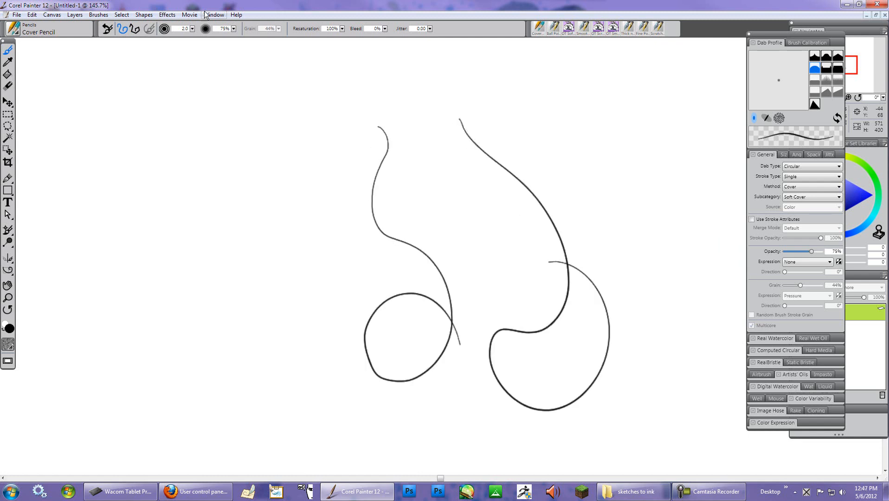
- Save the current pencil as a variant named QT Soft Inking Pen in QT's Custom Brushes, replacing the existing one
{"action": "left_click", "coordinate": [15, 32]}
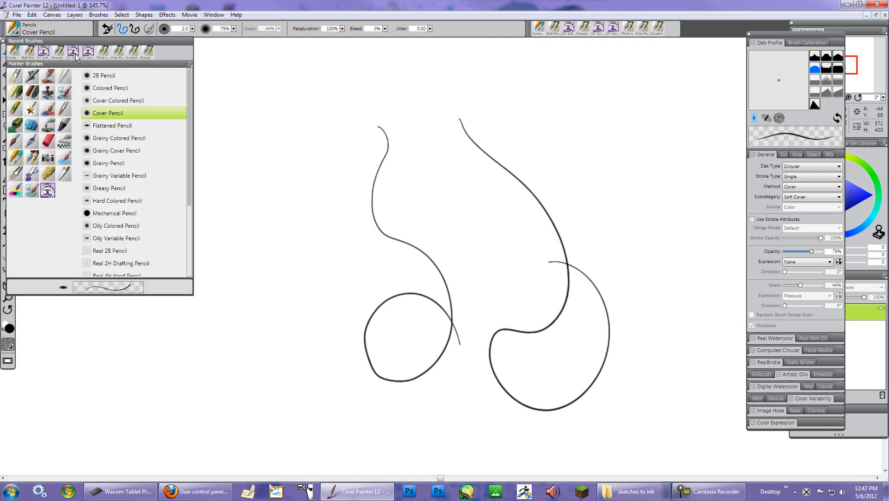
{"action": "left_click", "coordinate": [190, 64]}
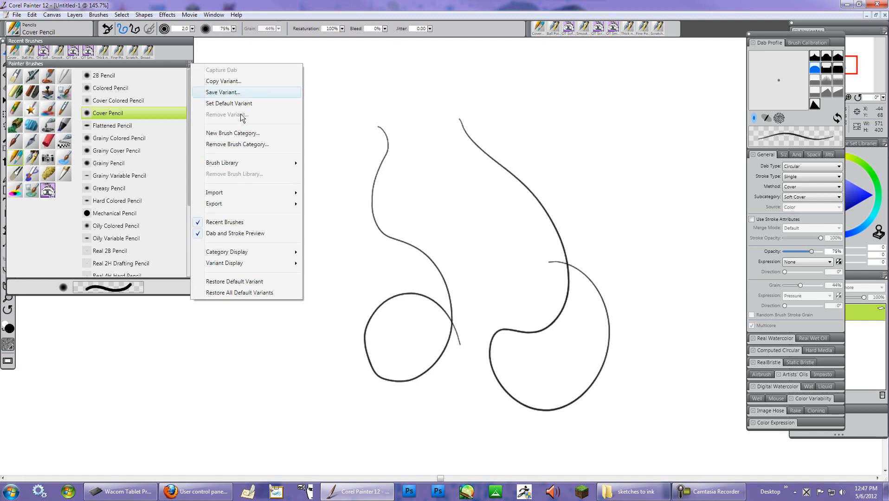
{"action": "left_click", "coordinate": [225, 92]}
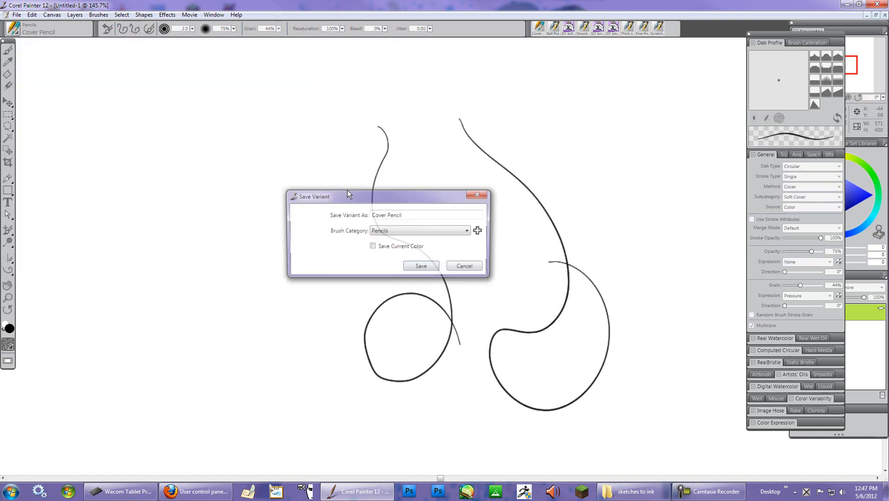
{"action": "left_click_drag", "start_coordinate": [408, 215], "coordinate": [360, 208]}
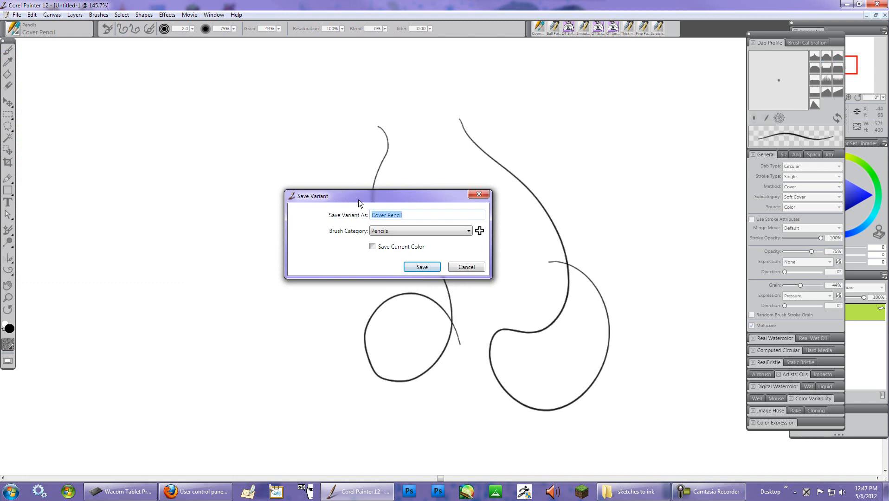
{"action": "type", "text": "QT "}
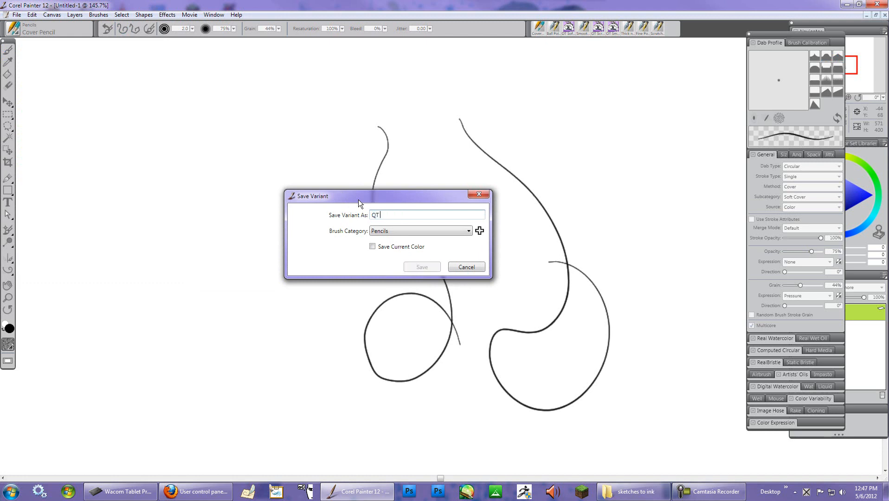
{"action": "type", "text": "Soft Inking Pen"}
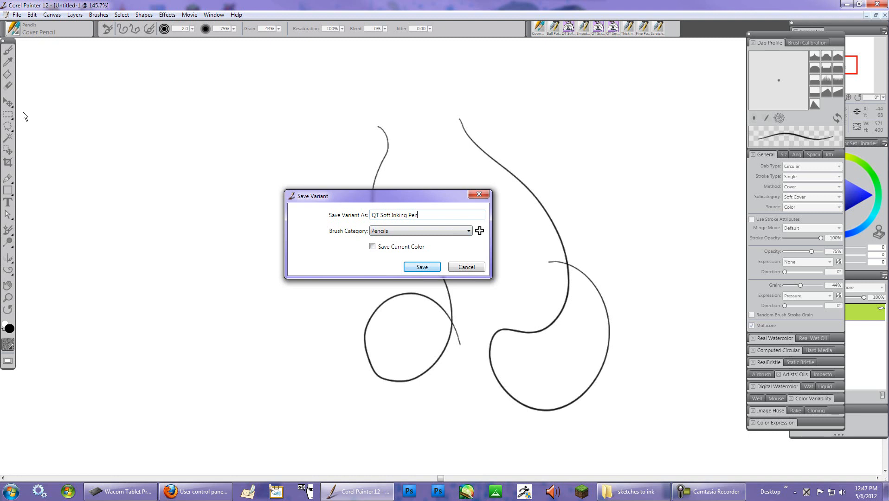
{"action": "left_click", "coordinate": [466, 231]}
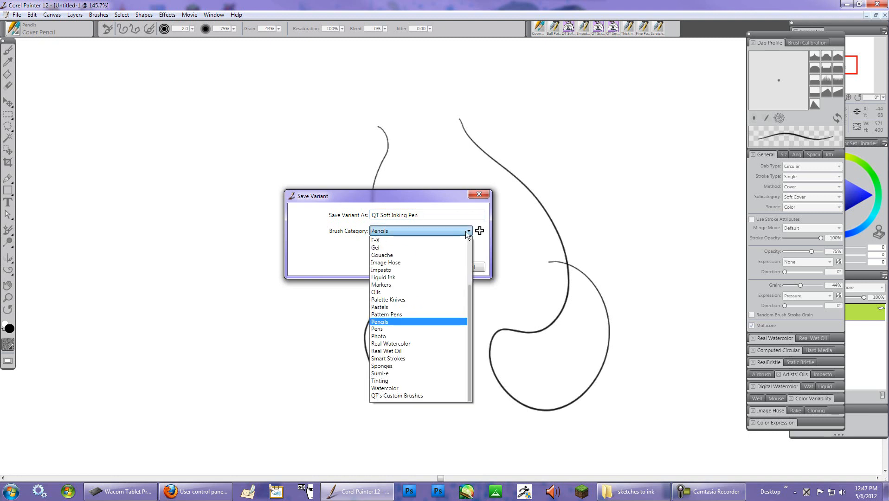
{"action": "left_click", "coordinate": [394, 396]}
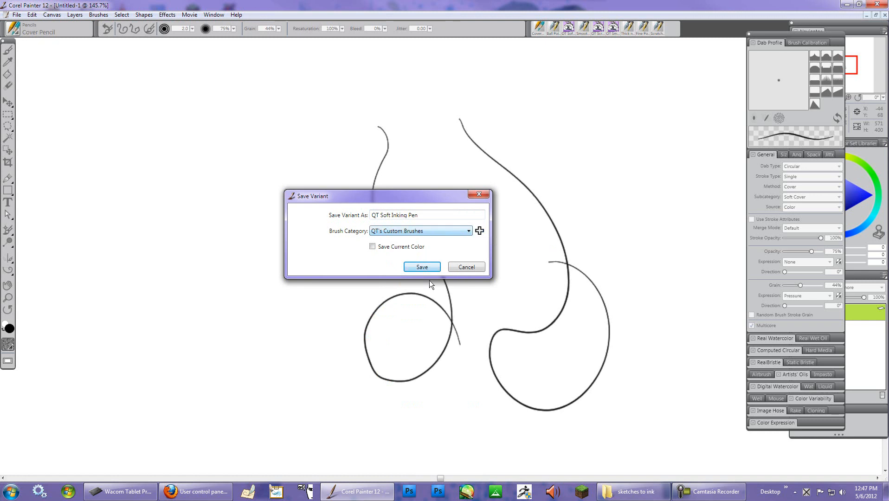
{"action": "left_click", "coordinate": [425, 266]}
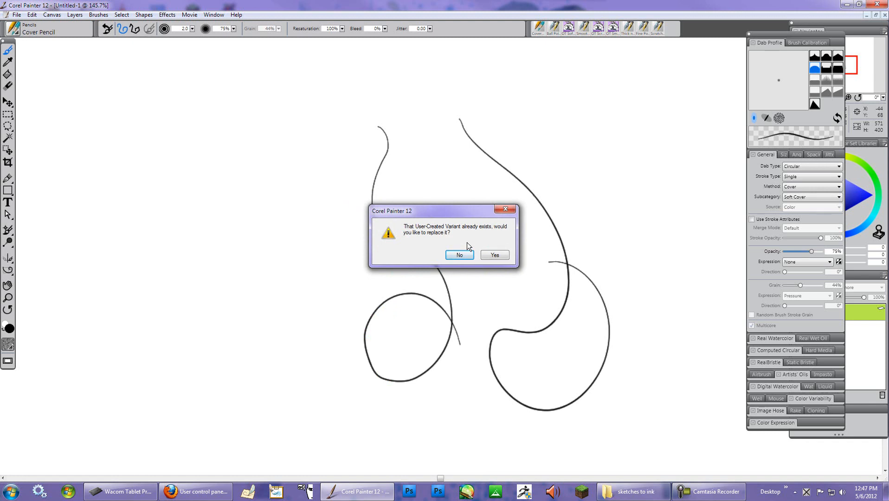
{"action": "left_click", "coordinate": [493, 256]}
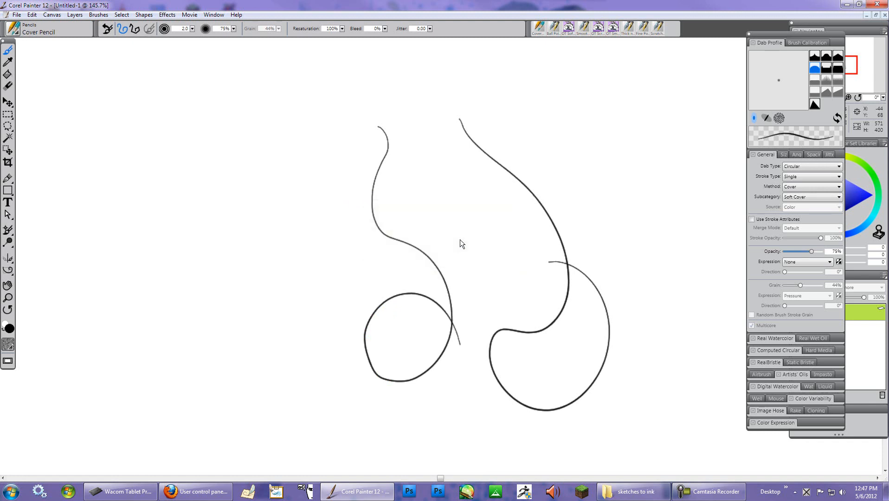
- Select QT Soft Inking Pen from QT's Custom Brushes and draw a test stroke on the canvas's left
{"action": "left_click", "coordinate": [16, 32]}
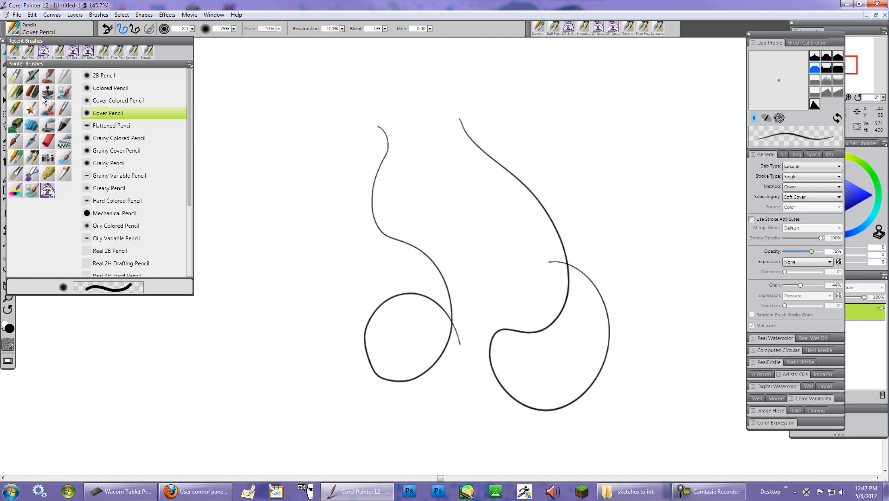
{"action": "left_click", "coordinate": [48, 191]}
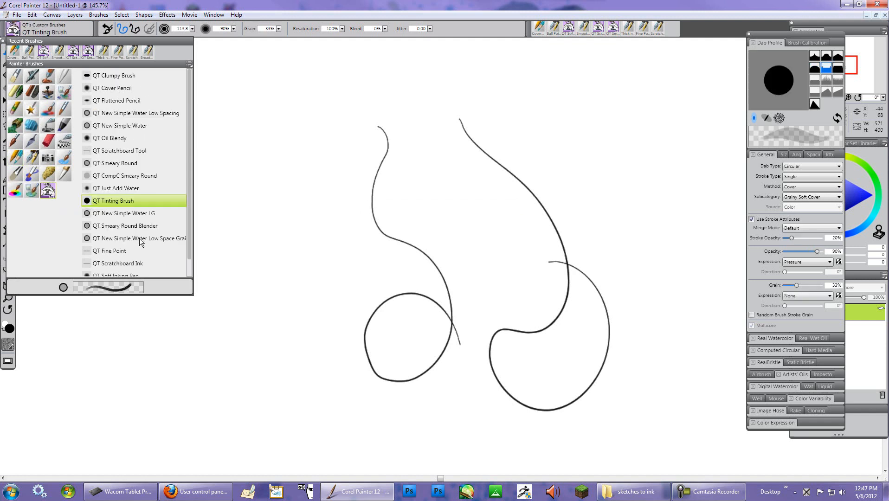
{"action": "scroll", "coordinate": [164, 239], "scroll_direction": "down", "scroll_amount": 1}
{"action": "scroll", "coordinate": [125, 237], "scroll_direction": "up", "scroll_amount": 1}
{"action": "scroll", "coordinate": [142, 153], "scroll_direction": "down", "scroll_amount": 1}
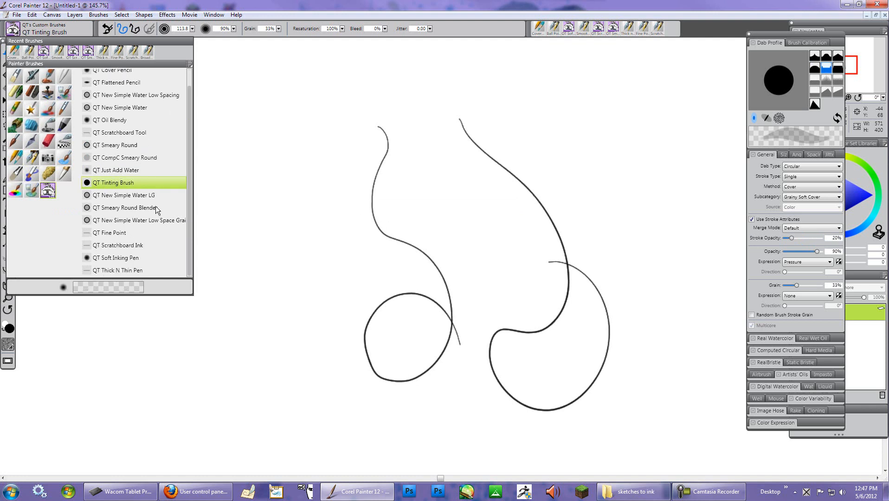
{"action": "left_click", "coordinate": [128, 258]}
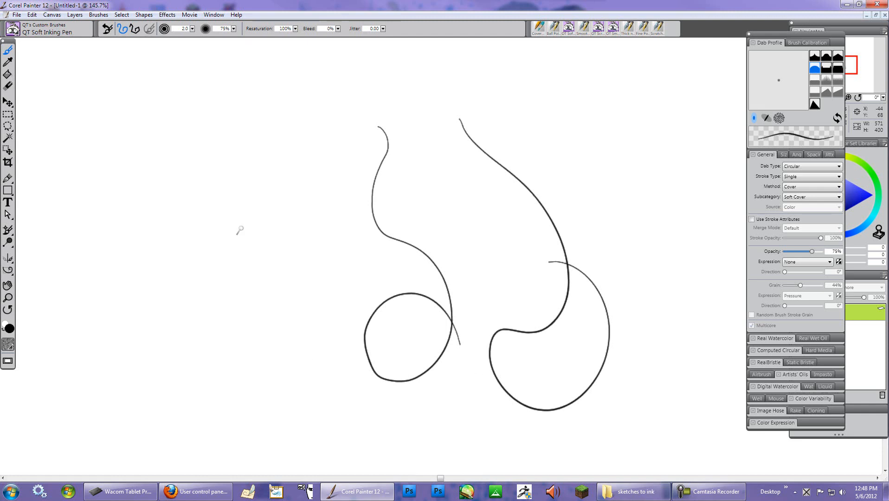
{"action": "mouse_move", "coordinate": [253, 131]}
{"action": "left_mouse_down"}
{"action": "mouse_move", "coordinate": [320, 386]}
{"action": "mouse_move", "coordinate": [384, 367]}
{"action": "left_mouse_up"}
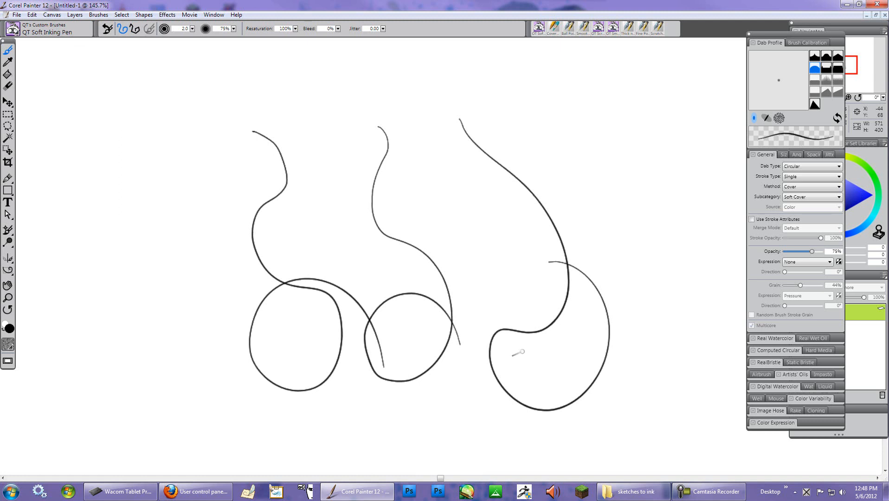
- Switch to the Smooth Ink Pen in the Pens category and draw two long test strokes
{"action": "left_click", "coordinate": [17, 31]}
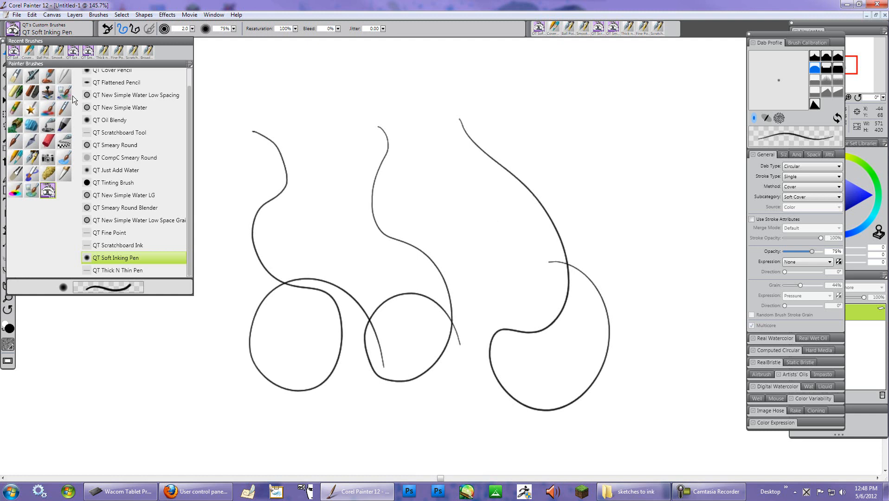
{"action": "left_click", "coordinate": [32, 158]}
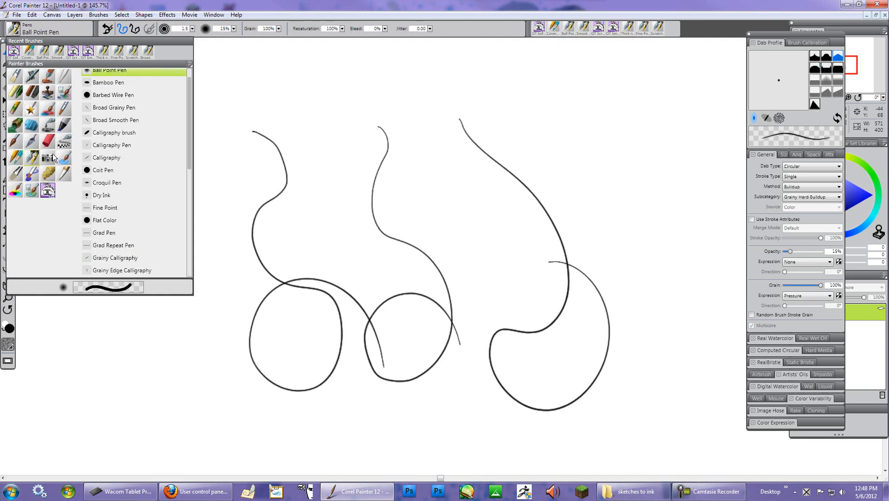
{"action": "mouse_move", "coordinate": [187, 84]}
{"action": "left_mouse_down"}
{"action": "mouse_move", "coordinate": [186, 69]}
{"action": "mouse_move", "coordinate": [179, 209]}
{"action": "left_mouse_up"}
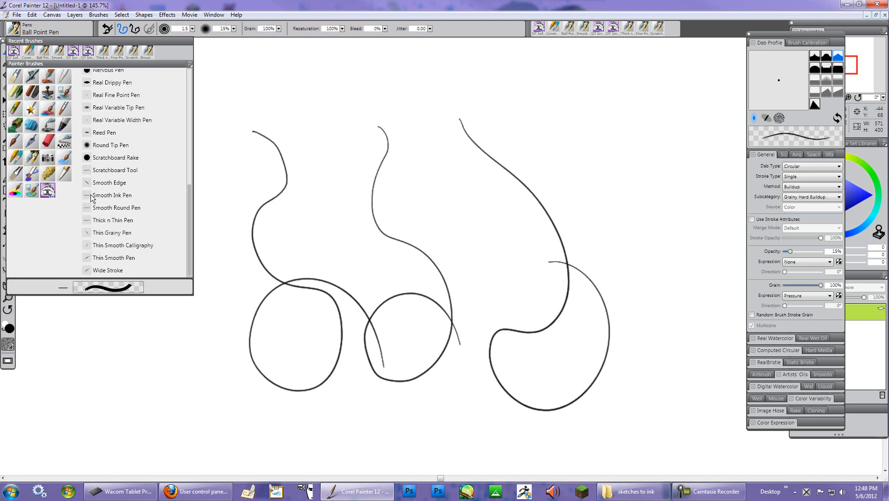
{"action": "mouse_move", "coordinate": [108, 203]}
{"action": "left_mouse_down"}
{"action": "mouse_move", "coordinate": [123, 187]}
{"action": "mouse_move", "coordinate": [454, 308]}
{"action": "mouse_move", "coordinate": [452, 396]}
{"action": "left_mouse_up"}
{"action": "mouse_move", "coordinate": [122, 83]}
{"action": "left_mouse_down"}
{"action": "mouse_move", "coordinate": [602, 259]}
{"action": "mouse_move", "coordinate": [309, 304]}
{"action": "mouse_move", "coordinate": [709, 341]}
{"action": "left_mouse_up"}
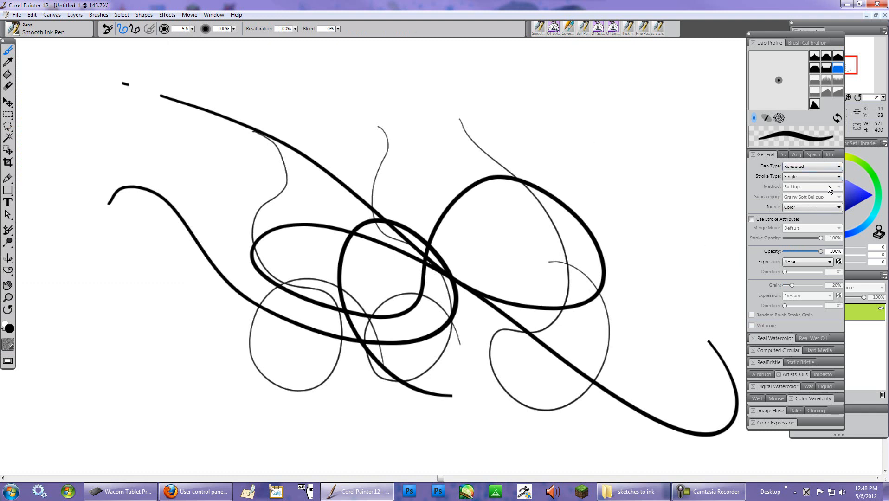
- Draw two more Smooth Ink Pen strokes, one at upper right and one at lower left
{"action": "left_click", "coordinate": [839, 167]}
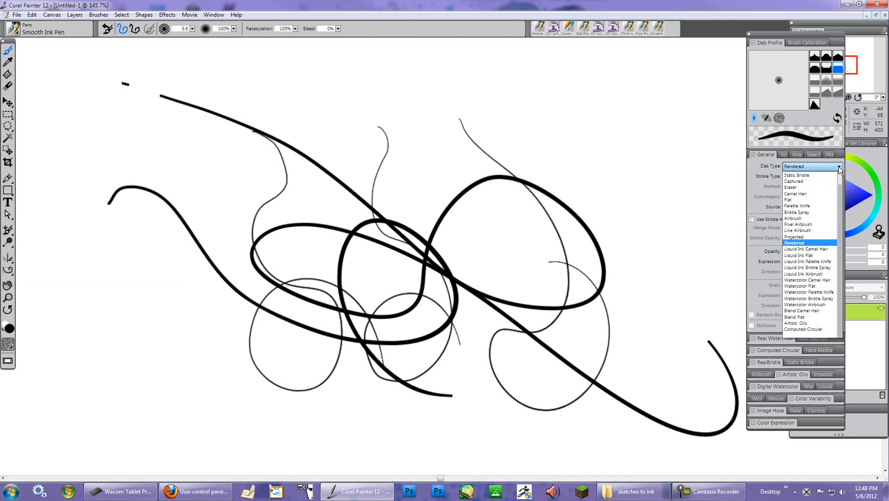
{"action": "left_click", "coordinate": [638, 131]}
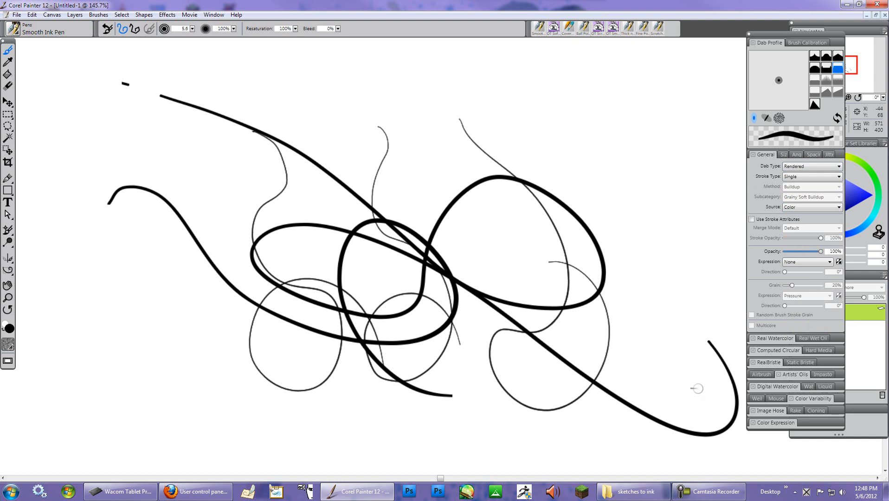
{"action": "mouse_move", "coordinate": [597, 122]}
{"action": "left_mouse_down"}
{"action": "mouse_move", "coordinate": [609, 129]}
{"action": "mouse_move", "coordinate": [651, 263]}
{"action": "mouse_move", "coordinate": [629, 133]}
{"action": "mouse_move", "coordinate": [554, 135]}
{"action": "left_mouse_up"}
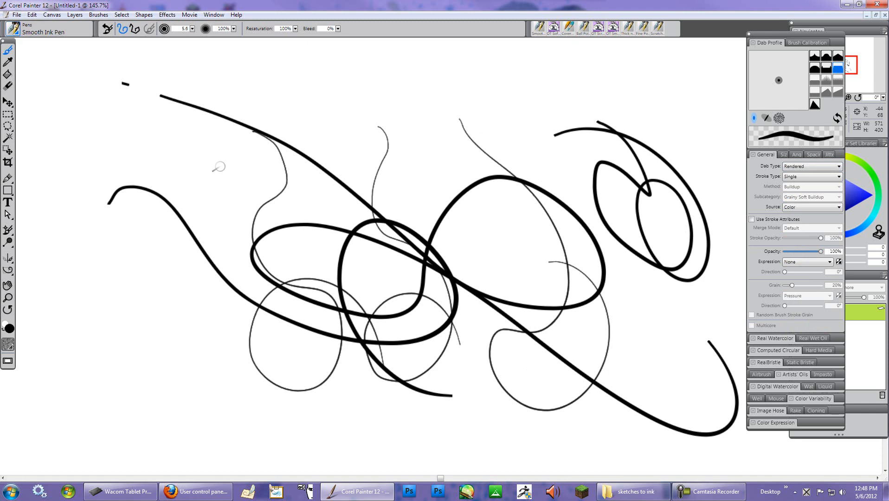
{"action": "mouse_move", "coordinate": [131, 144]}
{"action": "left_mouse_down"}
{"action": "mouse_move", "coordinate": [318, 440]}
{"action": "mouse_move", "coordinate": [208, 306]}
{"action": "left_mouse_up"}
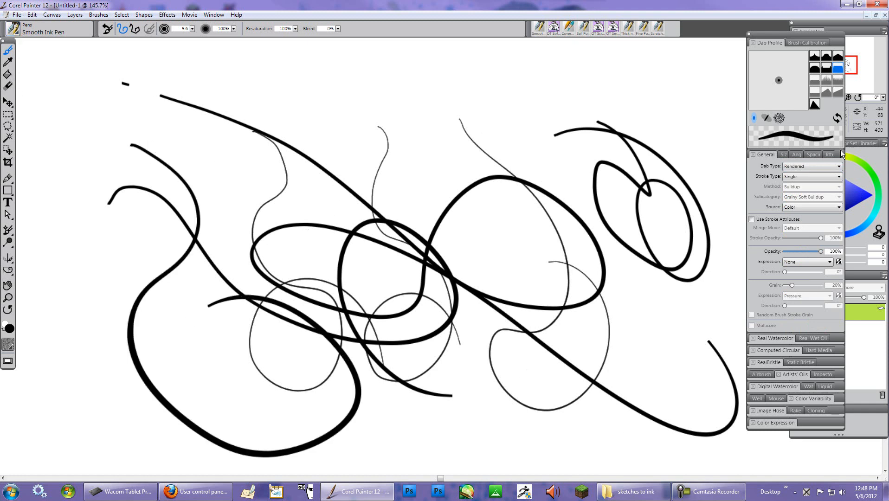
- Open the Size brush controls and draw a long Smooth Ink Pen stroke diagonally across the canvas
{"action": "left_click", "coordinate": [783, 155]}
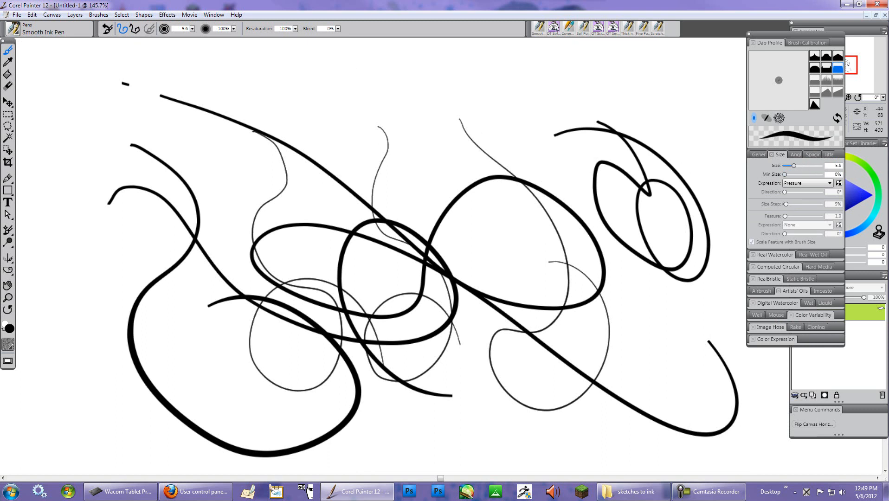
{"action": "mouse_move", "coordinate": [410, 88]}
{"action": "left_mouse_down"}
{"action": "mouse_move", "coordinate": [432, 104]}
{"action": "mouse_move", "coordinate": [504, 243]}
{"action": "mouse_move", "coordinate": [708, 229]}
{"action": "mouse_move", "coordinate": [603, 212]}
{"action": "mouse_move", "coordinate": [718, 416]}
{"action": "mouse_move", "coordinate": [762, 398]}
{"action": "left_mouse_up"}
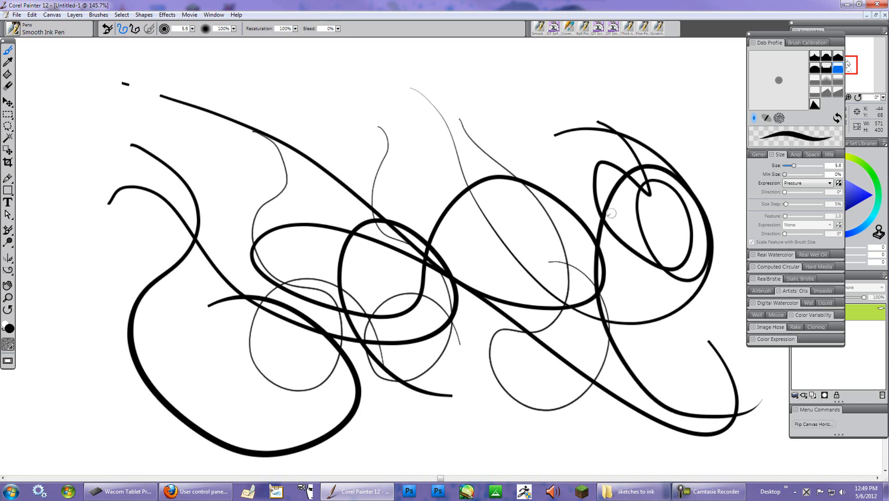
{"action": "left_click", "coordinate": [108, 28]}
- Select the Scratchboard Tool pen and draw a test stroke through the canvas's middle
{"action": "left_click", "coordinate": [17, 31]}
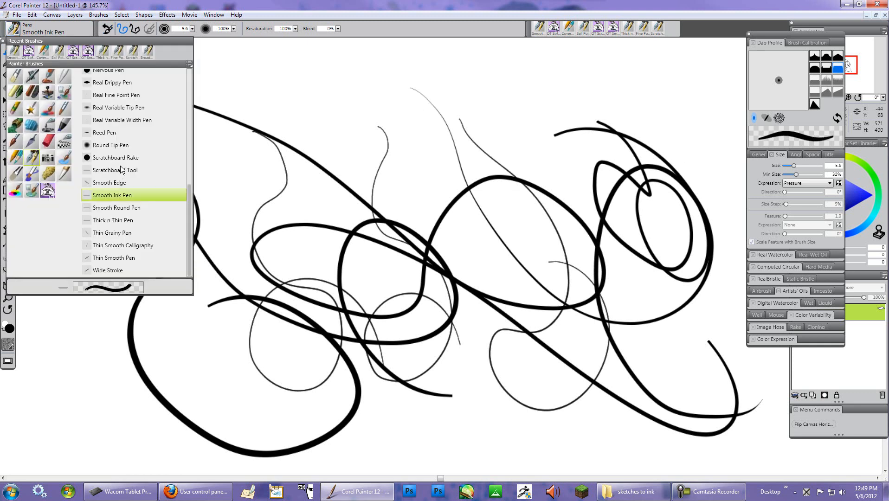
{"action": "left_click", "coordinate": [121, 170]}
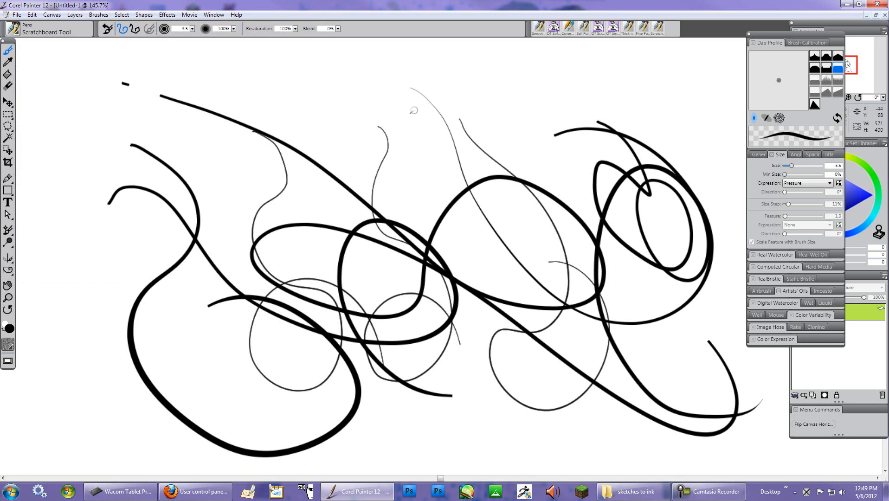
{"action": "mouse_move", "coordinate": [338, 89]}
{"action": "left_mouse_down"}
{"action": "mouse_move", "coordinate": [366, 75]}
{"action": "mouse_move", "coordinate": [423, 101]}
{"action": "mouse_move", "coordinate": [527, 170]}
{"action": "mouse_move", "coordinate": [524, 96]}
{"action": "mouse_move", "coordinate": [459, 240]}
{"action": "mouse_move", "coordinate": [482, 188]}
{"action": "mouse_move", "coordinate": [586, 400]}
{"action": "left_mouse_up"}
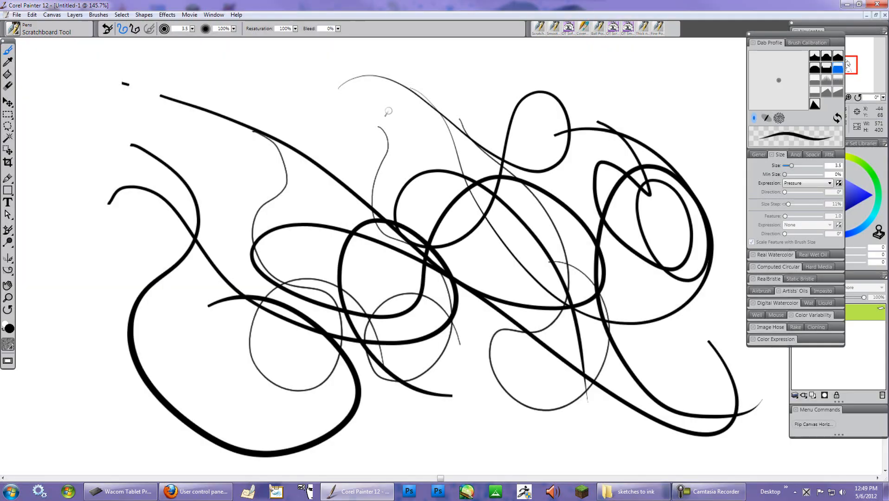
- Clear the whole canvas, then draw a long S-shaped Scratchboard Tool test stroke across it
{"action": "right_click", "coordinate": [389, 110]}
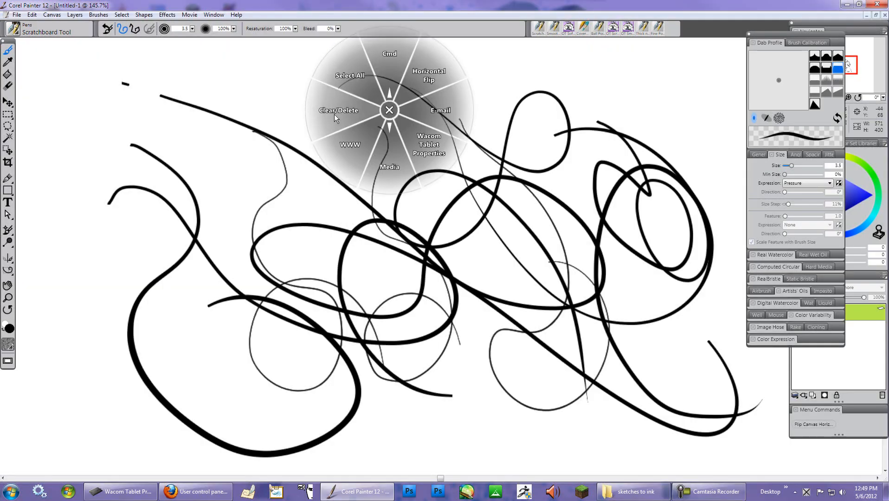
{"action": "left_click", "coordinate": [336, 112]}
{"action": "right_click", "coordinate": [379, 109]}
{"action": "left_click", "coordinate": [325, 105]}
{"action": "right_click", "coordinate": [326, 105]}
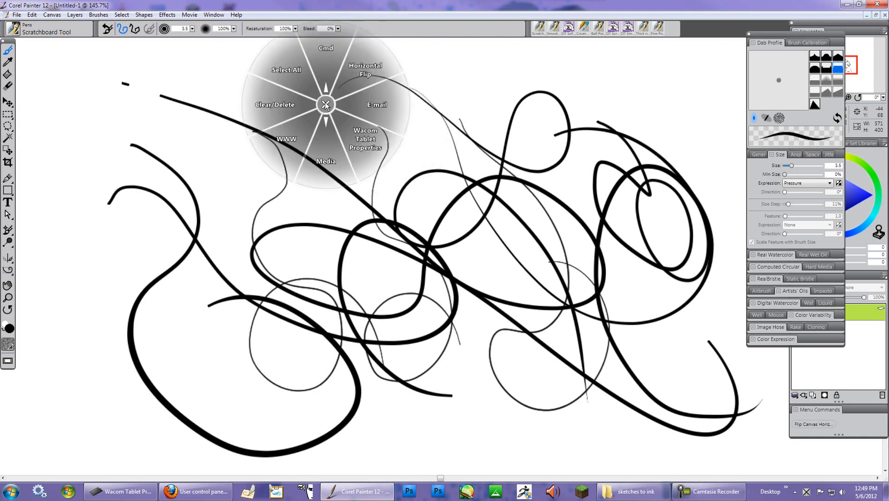
{"action": "left_click", "coordinate": [273, 104]}
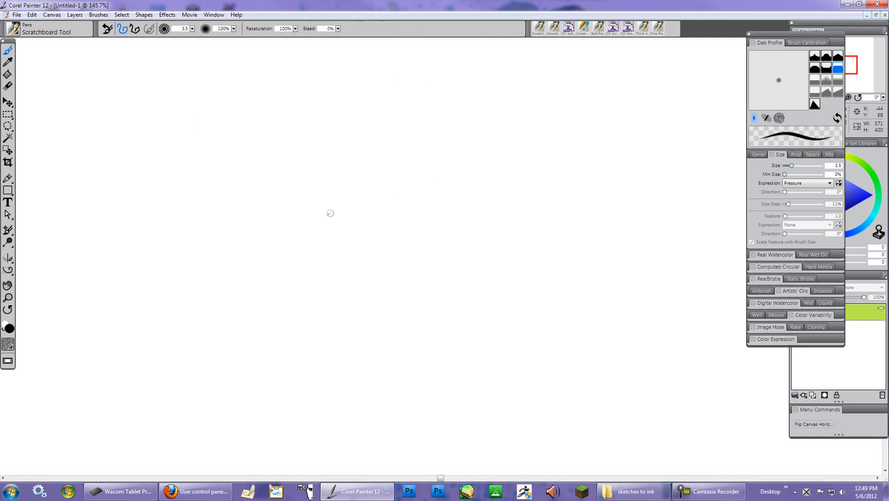
{"action": "mouse_move", "coordinate": [314, 180]}
{"action": "left_mouse_down"}
{"action": "mouse_move", "coordinate": [649, 276]}
{"action": "mouse_move", "coordinate": [532, 179]}
{"action": "left_mouse_up"}
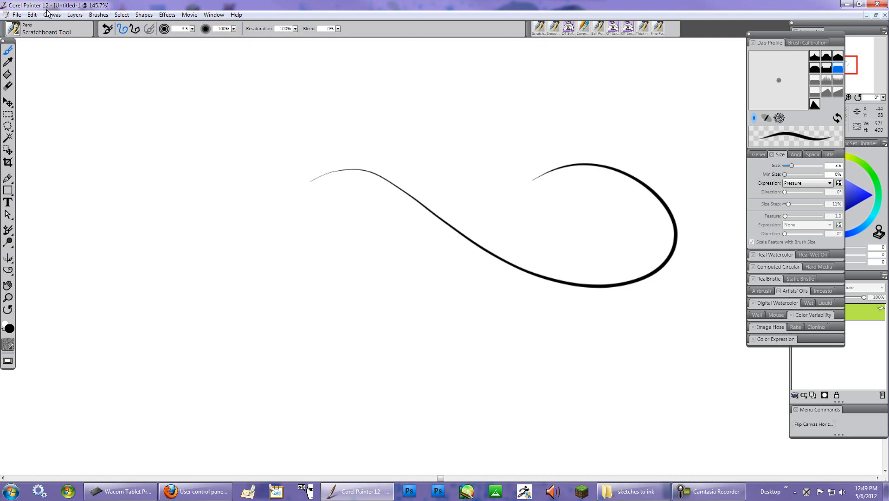
- Open the Brush Tracking preferences, draw three calibration strokes on the scratch pad, and accept the settings
{"action": "left_click", "coordinate": [31, 14]}
{"action": "mouse_move", "coordinate": [139, 200]}
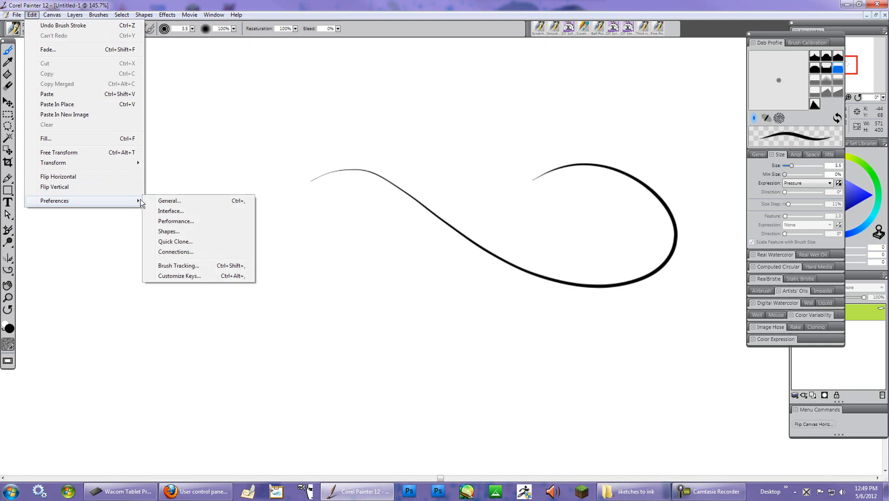
{"action": "left_click", "coordinate": [195, 266]}
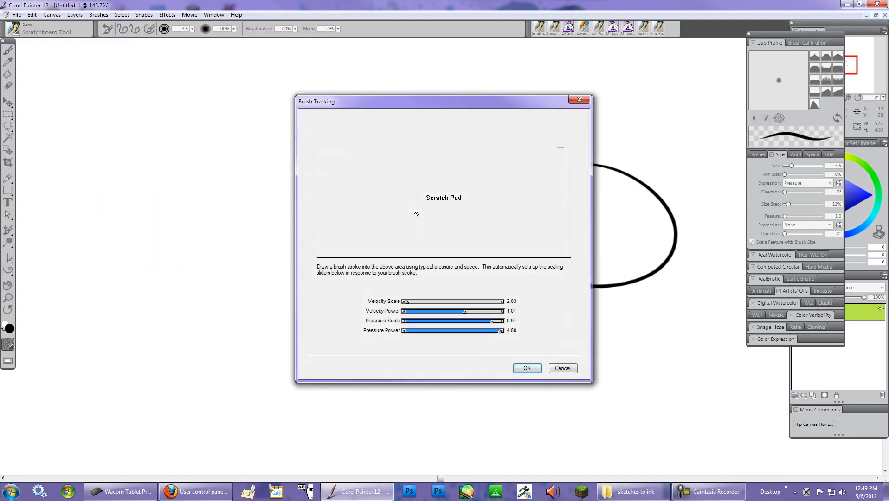
{"action": "left_click_drag", "start_coordinate": [339, 196], "coordinate": [559, 238]}
{"action": "left_click_drag", "start_coordinate": [337, 235], "coordinate": [561, 198]}
{"action": "mouse_move", "coordinate": [358, 200]}
{"action": "left_mouse_down"}
{"action": "mouse_move", "coordinate": [454, 184]}
{"action": "mouse_move", "coordinate": [340, 190]}
{"action": "mouse_move", "coordinate": [559, 186]}
{"action": "mouse_move", "coordinate": [552, 197]}
{"action": "left_mouse_up"}
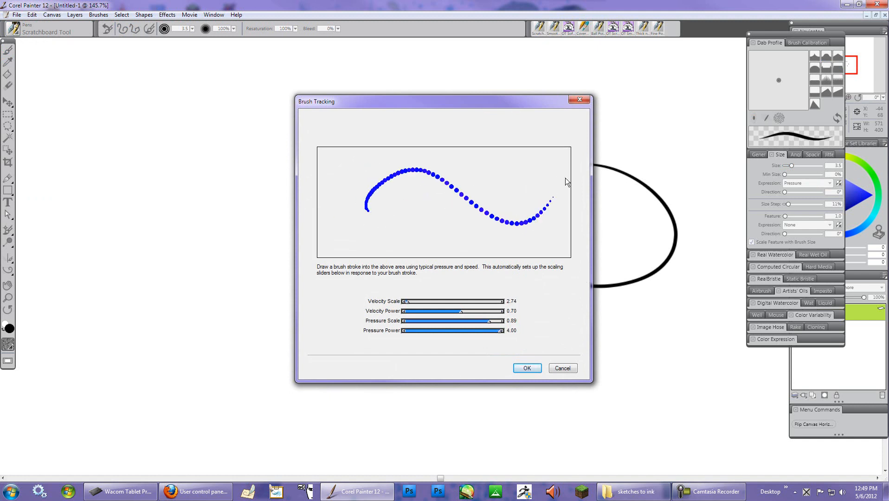
{"action": "left_click", "coordinate": [519, 366]}
- Draw three more Scratchboard Tool test strokes with the new tracking settings
{"action": "mouse_move", "coordinate": [245, 205]}
{"action": "left_mouse_down"}
{"action": "mouse_move", "coordinate": [605, 282]}
{"action": "mouse_move", "coordinate": [563, 236]}
{"action": "left_mouse_up"}
{"action": "mouse_move", "coordinate": [415, 121]}
{"action": "left_mouse_down"}
{"action": "mouse_move", "coordinate": [520, 179]}
{"action": "mouse_move", "coordinate": [294, 258]}
{"action": "mouse_move", "coordinate": [452, 332]}
{"action": "left_mouse_up"}
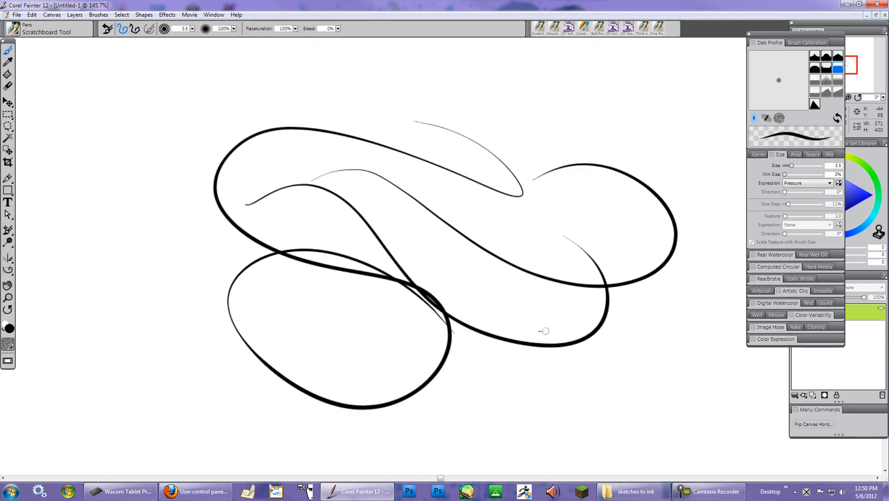
{"action": "left_click_drag", "start_coordinate": [561, 231], "coordinate": [532, 462]}
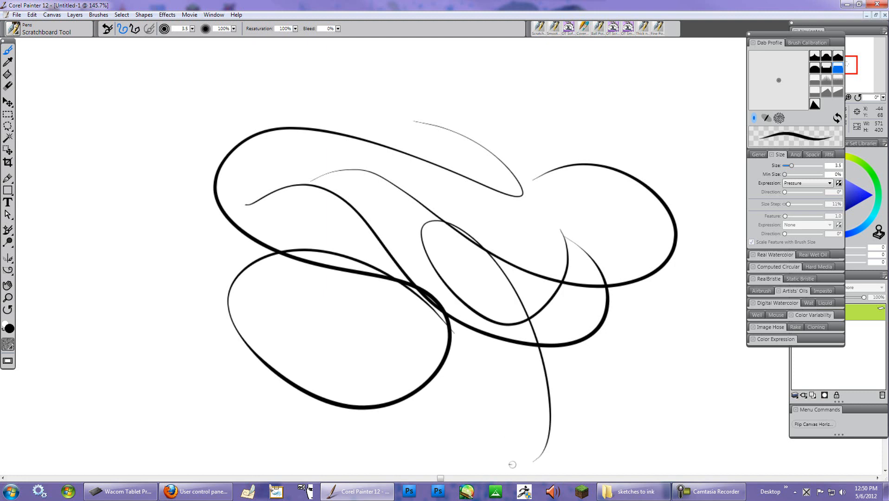
{"action": "left_click", "coordinate": [14, 34]}
{"action": "left_click", "coordinate": [49, 191]}
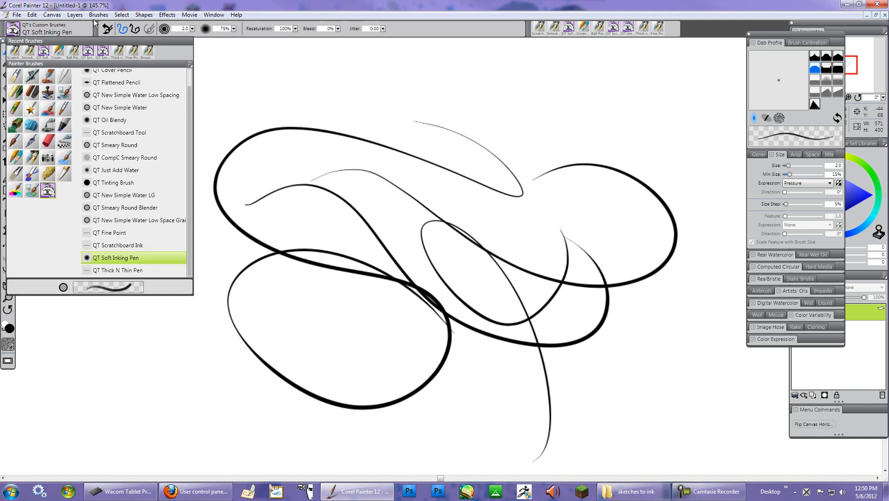
{"action": "left_click", "coordinate": [32, 158]}
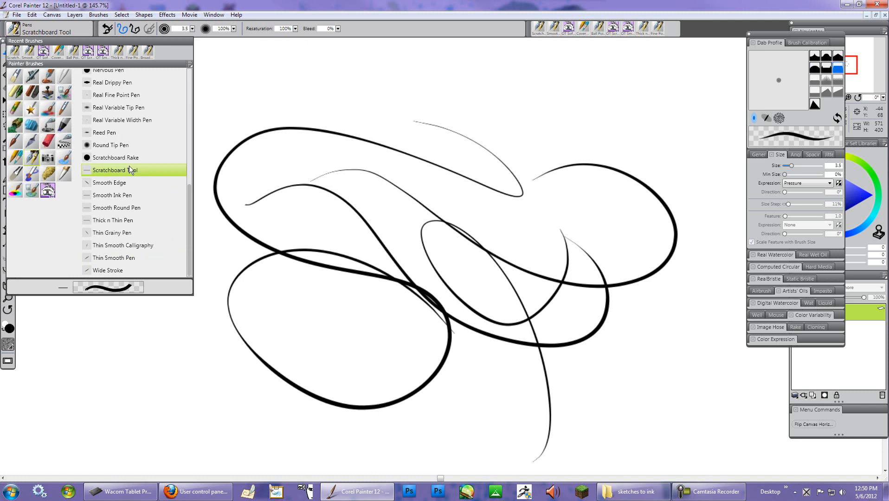
{"action": "left_click", "coordinate": [107, 29]}
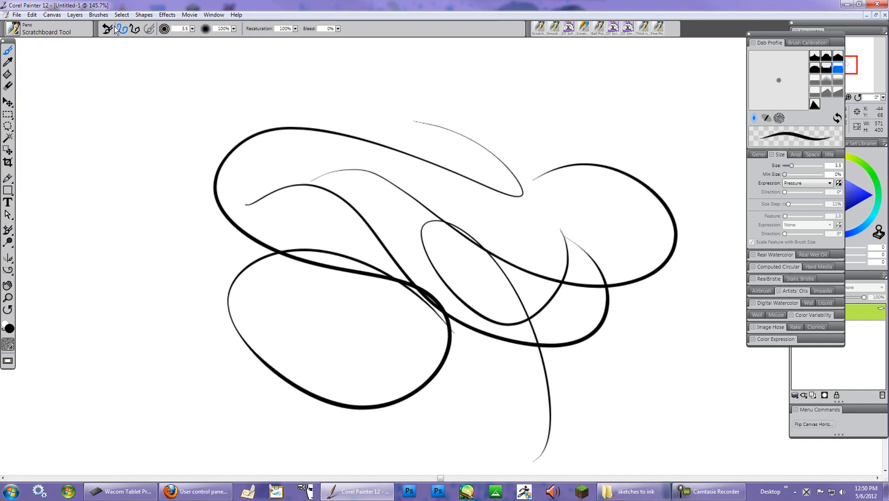
- Select the Thick n Thin Pen and draw a long diagonal test stroke across the canvas
{"action": "left_click", "coordinate": [16, 34]}
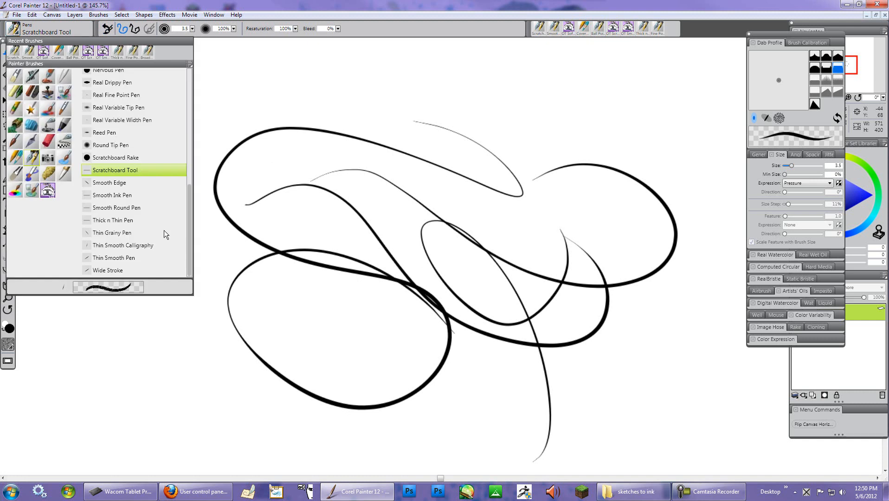
{"action": "left_click", "coordinate": [119, 218]}
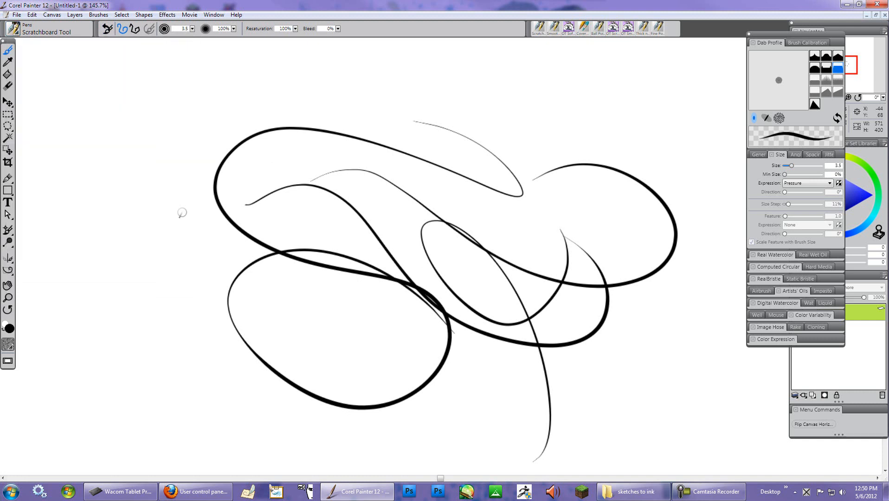
{"action": "mouse_move", "coordinate": [106, 146]}
{"action": "left_mouse_down"}
{"action": "mouse_move", "coordinate": [251, 163]}
{"action": "mouse_move", "coordinate": [326, 235]}
{"action": "mouse_move", "coordinate": [601, 214]}
{"action": "mouse_move", "coordinate": [326, 401]}
{"action": "mouse_move", "coordinate": [584, 447]}
{"action": "left_mouse_up"}
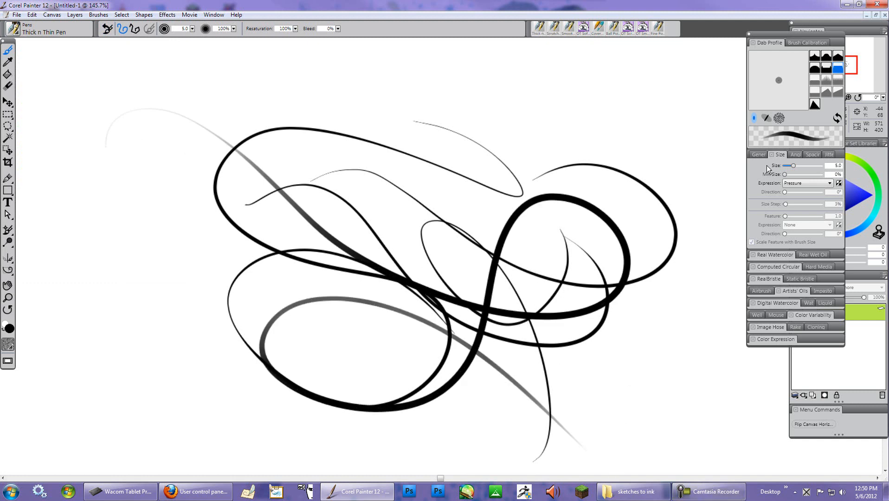
- Open the General brush controls and draw a Thick n Thin Pen stroke near the top
{"action": "left_click", "coordinate": [758, 154]}
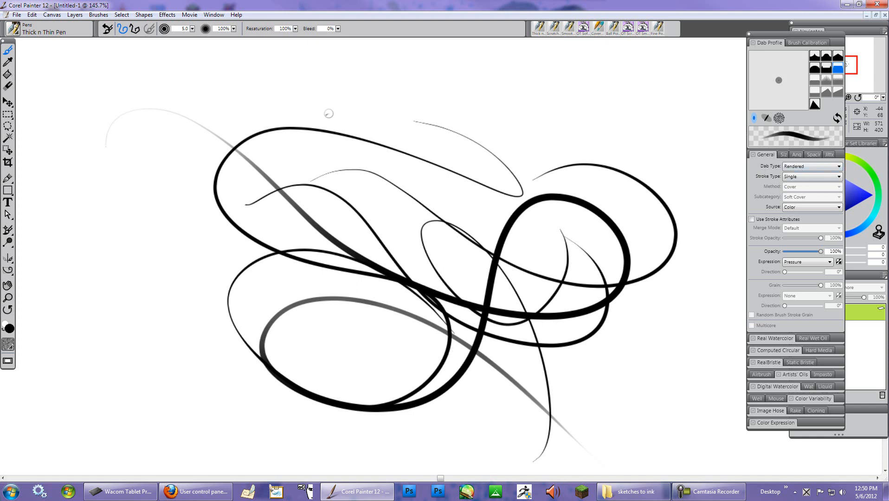
{"action": "mouse_move", "coordinate": [357, 89]}
{"action": "left_mouse_down"}
{"action": "mouse_move", "coordinate": [674, 199]}
{"action": "mouse_move", "coordinate": [602, 119]}
{"action": "left_mouse_up"}
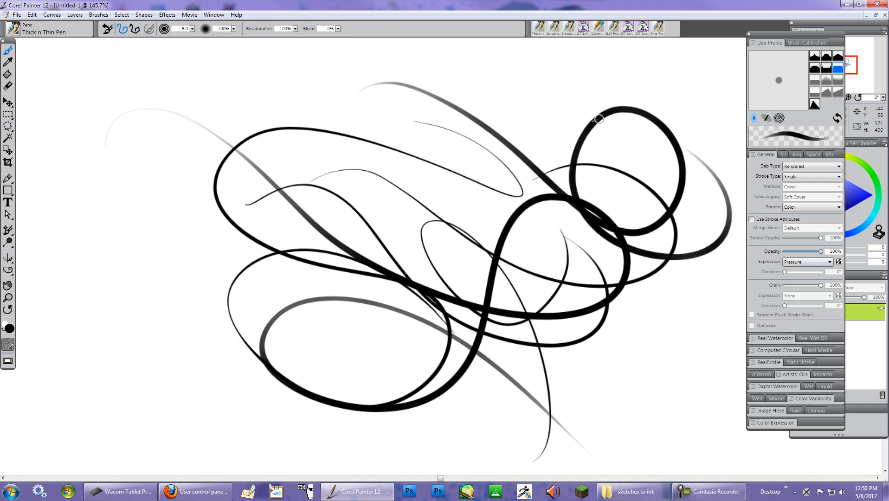
- Set the opacity Expression to None and draw a large looping test stroke
{"action": "left_click", "coordinate": [829, 261]}
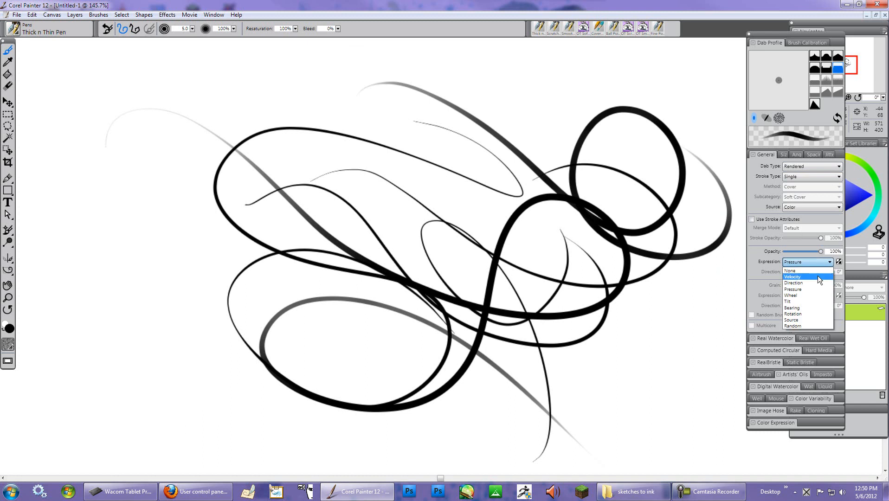
{"action": "left_click", "coordinate": [802, 270]}
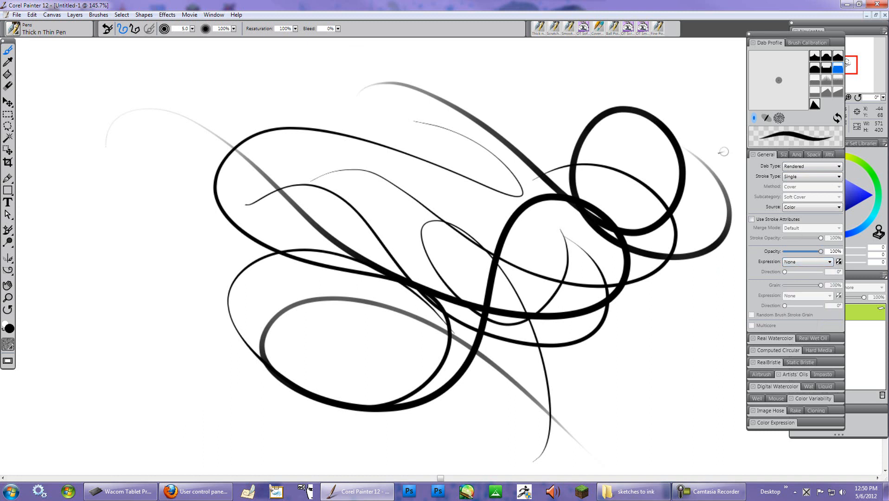
{"action": "mouse_move", "coordinate": [569, 73]}
{"action": "left_mouse_down"}
{"action": "mouse_move", "coordinate": [341, 86]}
{"action": "mouse_move", "coordinate": [155, 164]}
{"action": "mouse_move", "coordinate": [79, 175]}
{"action": "left_mouse_up"}
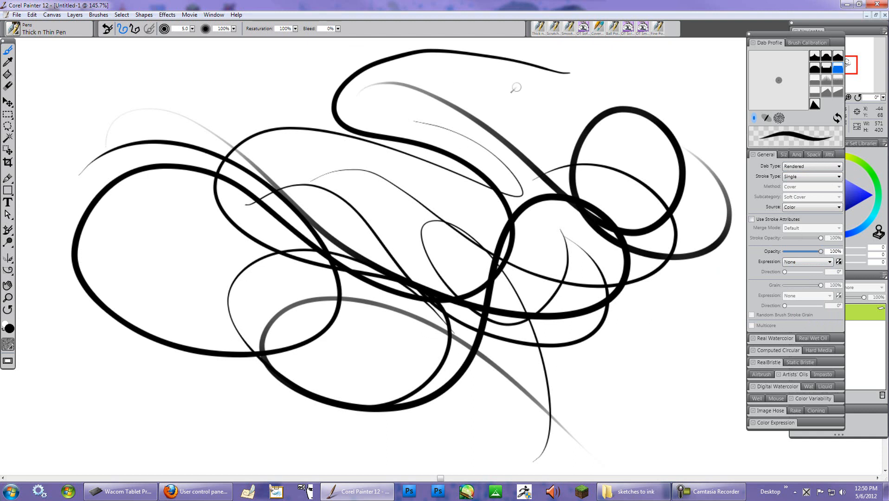
- Reset the Thick n Thin Pen to its default settings and draw three more test strokes
{"action": "left_click", "coordinate": [107, 29]}
{"action": "mouse_move", "coordinate": [163, 83]}
{"action": "left_mouse_down"}
{"action": "mouse_move", "coordinate": [283, 139]}
{"action": "mouse_move", "coordinate": [378, 232]}
{"action": "left_mouse_up"}
{"action": "mouse_move", "coordinate": [297, 165]}
{"action": "left_mouse_down"}
{"action": "mouse_move", "coordinate": [246, 262]}
{"action": "mouse_move", "coordinate": [345, 183]}
{"action": "left_mouse_up"}
{"action": "mouse_move", "coordinate": [255, 118]}
{"action": "left_mouse_down"}
{"action": "mouse_move", "coordinate": [389, 181]}
{"action": "mouse_move", "coordinate": [325, 346]}
{"action": "mouse_move", "coordinate": [202, 248]}
{"action": "left_mouse_up"}
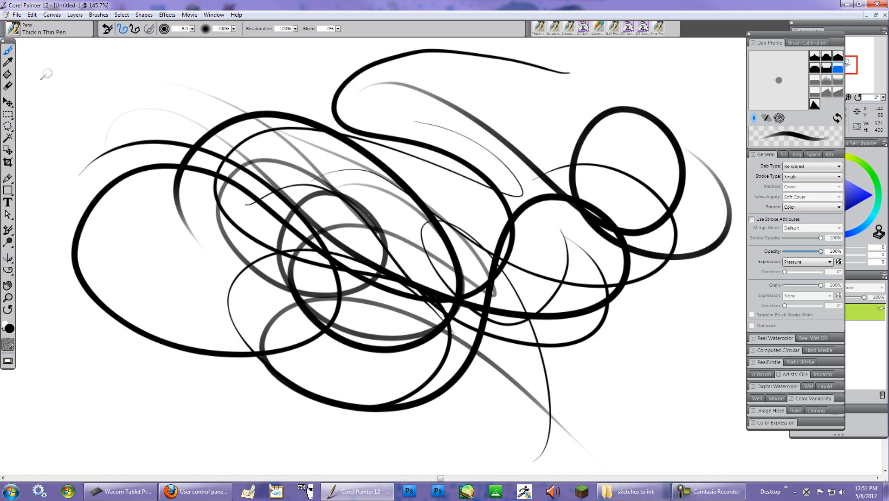
- Select the Thin Smooth Calligraphy pen and draw two broad test strokes
{"action": "left_click", "coordinate": [14, 30]}
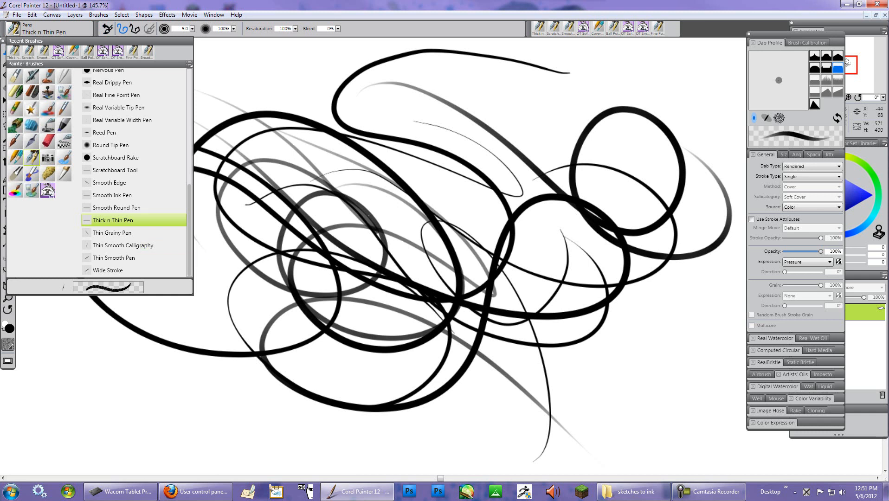
{"action": "left_click", "coordinate": [144, 245]}
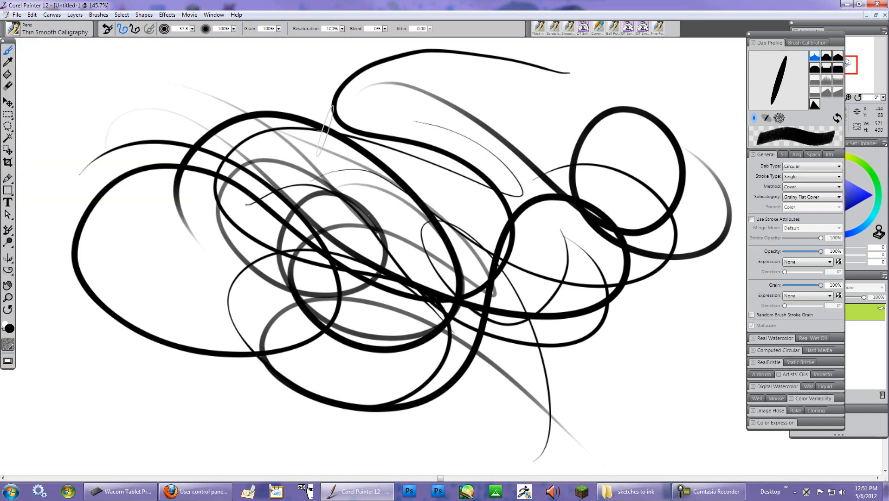
{"action": "mouse_move", "coordinate": [307, 92]}
{"action": "left_mouse_down"}
{"action": "mouse_move", "coordinate": [238, 111]}
{"action": "mouse_move", "coordinate": [335, 279]}
{"action": "left_mouse_up"}
{"action": "mouse_move", "coordinate": [283, 214]}
{"action": "left_mouse_down"}
{"action": "mouse_move", "coordinate": [257, 217]}
{"action": "mouse_move", "coordinate": [363, 238]}
{"action": "left_mouse_up"}
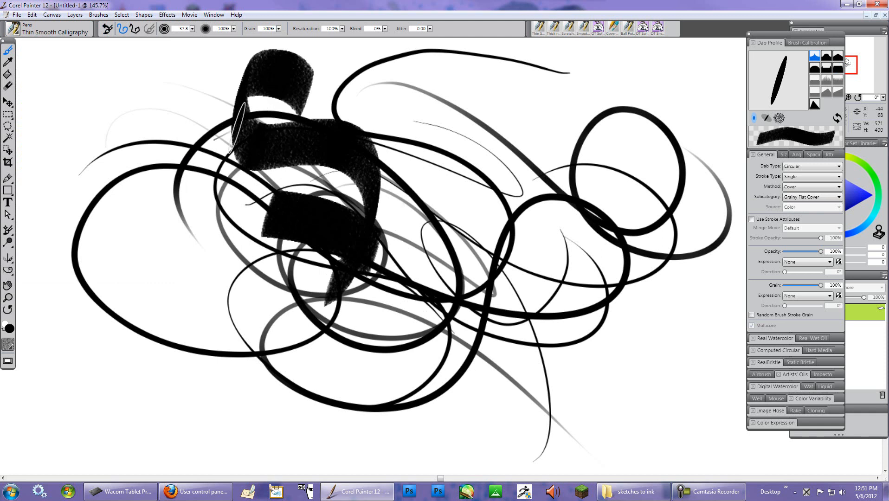
- Select the Grainy Calligraphy pen and draw two grainy test strokes through the middle
{"action": "left_click", "coordinate": [18, 32]}
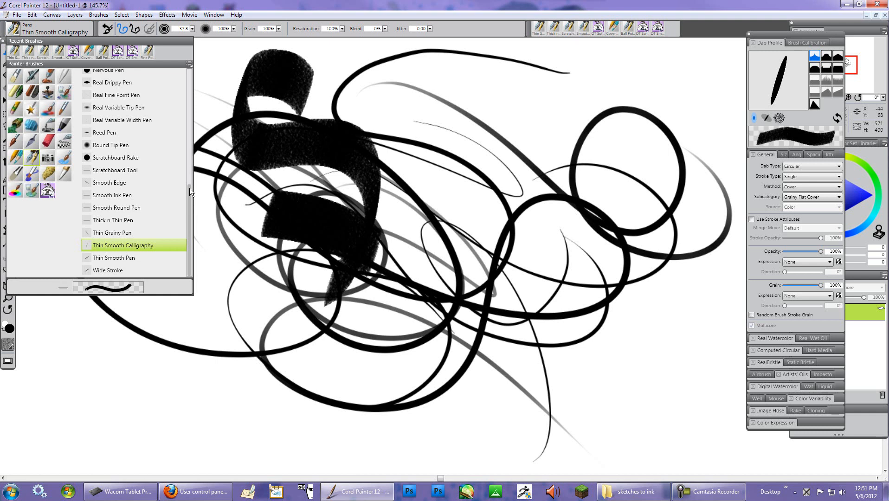
{"action": "left_click_drag", "start_coordinate": [189, 188], "coordinate": [187, 125]}
{"action": "left_click", "coordinate": [116, 166]}
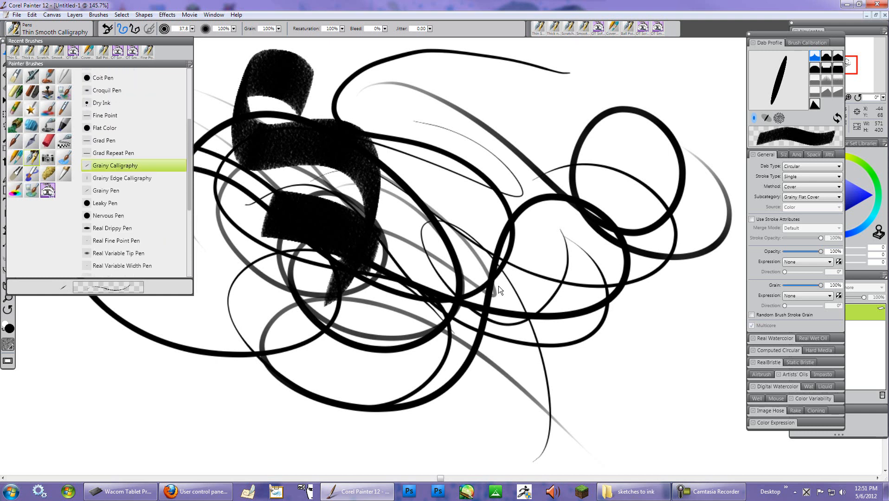
{"action": "mouse_move", "coordinate": [523, 188]}
{"action": "left_mouse_down"}
{"action": "mouse_move", "coordinate": [492, 113]}
{"action": "mouse_move", "coordinate": [501, 255]}
{"action": "mouse_move", "coordinate": [338, 360]}
{"action": "left_mouse_up"}
{"action": "left_click_drag", "start_coordinate": [486, 474], "coordinate": [417, 337]}
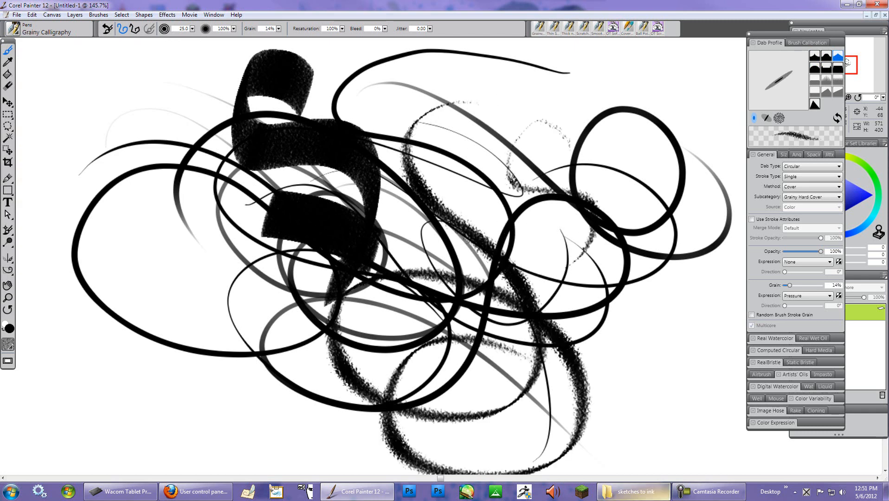
- Draw three more Grainy Calligraphy strokes on the canvas's right side
{"action": "left_click_drag", "start_coordinate": [649, 320], "coordinate": [621, 222]}
{"action": "left_click_drag", "start_coordinate": [431, 227], "coordinate": [612, 218]}
{"action": "mouse_move", "coordinate": [538, 250]}
{"action": "left_mouse_down"}
{"action": "mouse_move", "coordinate": [547, 218]}
{"action": "mouse_move", "coordinate": [552, 253]}
{"action": "mouse_move", "coordinate": [534, 290]}
{"action": "mouse_move", "coordinate": [575, 310]}
{"action": "mouse_move", "coordinate": [561, 236]}
{"action": "mouse_move", "coordinate": [633, 241]}
{"action": "left_mouse_up"}
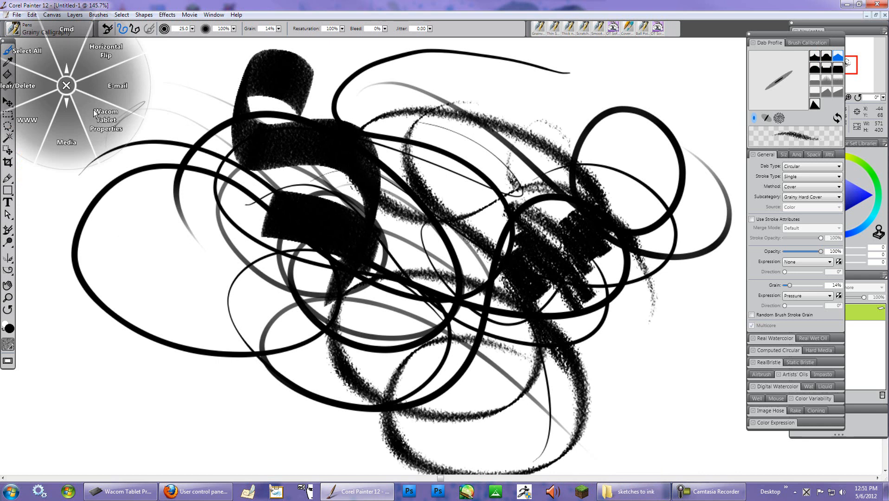
- Select everything on the canvas and delete it to clear the page
{"action": "middle_click", "coordinate": [30, 87]}
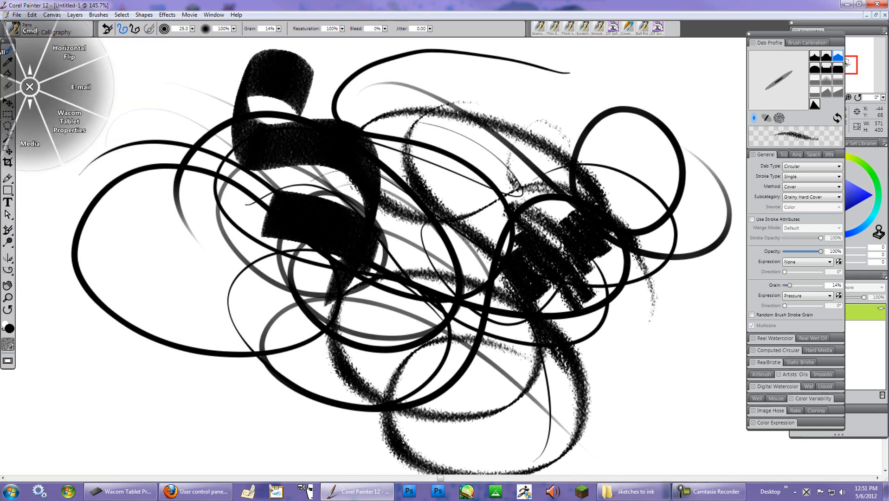
{"action": "key", "text": "ctrl+a"}
{"action": "key", "text": "Delete"}
{"action": "left_click_drag", "start_coordinate": [289, 119], "coordinate": [265, 148]}
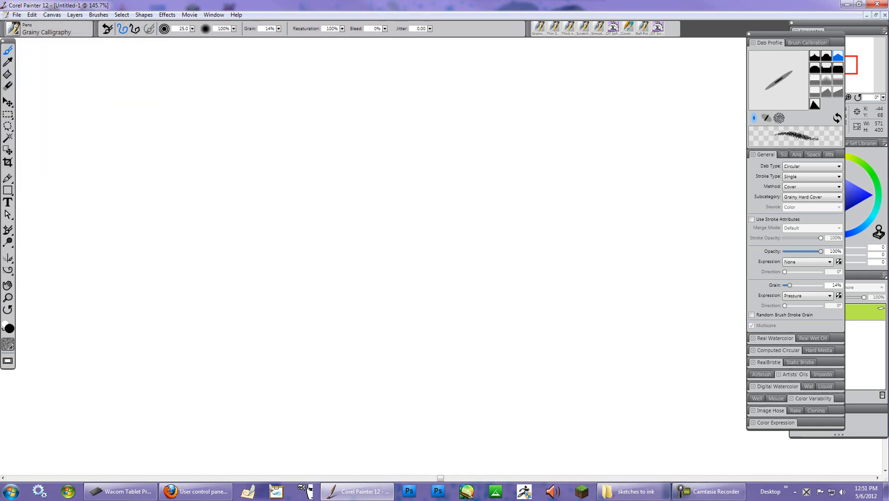
- Select the Calligraphy Pen and draw a C-shaped test stroke
{"action": "left_click", "coordinate": [13, 29]}
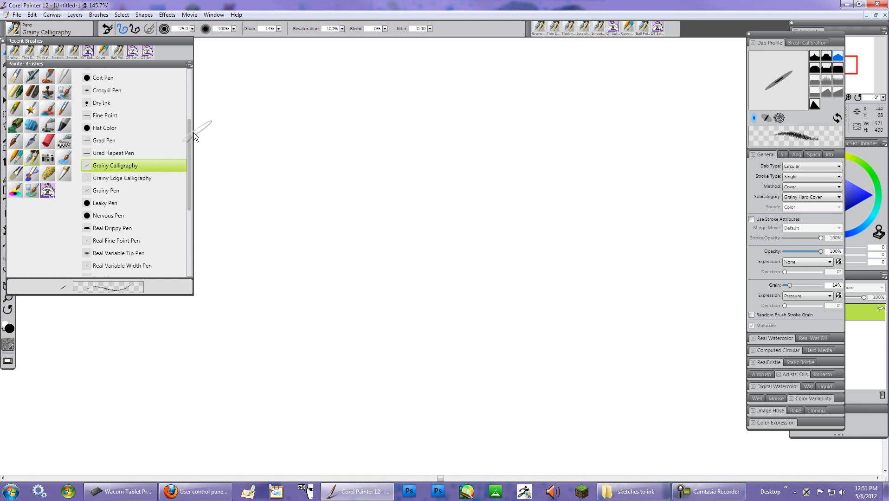
{"action": "left_click_drag", "start_coordinate": [190, 134], "coordinate": [190, 66]}
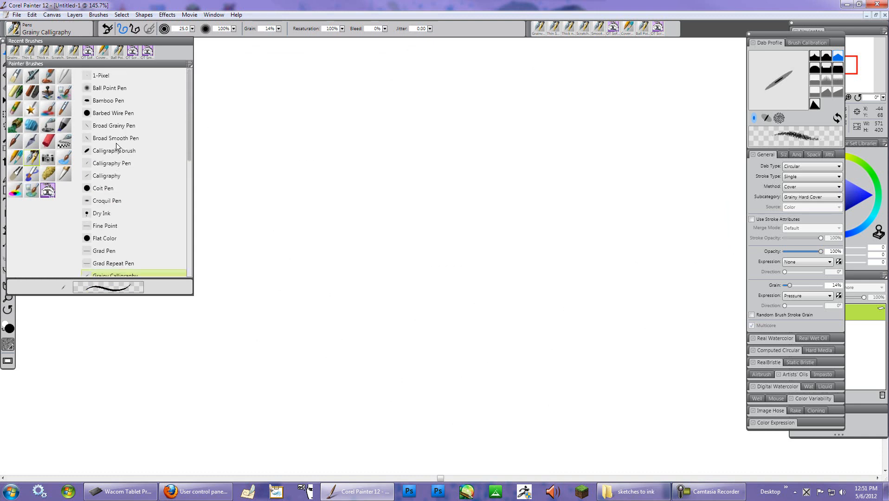
{"action": "left_click", "coordinate": [135, 164]}
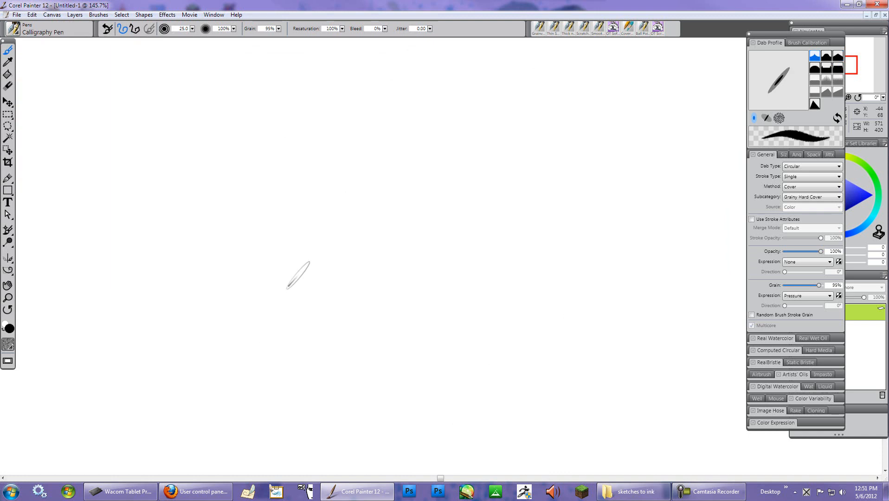
{"action": "mouse_move", "coordinate": [301, 223]}
{"action": "left_mouse_down"}
{"action": "mouse_move", "coordinate": [243, 182]}
{"action": "mouse_move", "coordinate": [209, 258]}
{"action": "mouse_move", "coordinate": [337, 261]}
{"action": "left_mouse_up"}
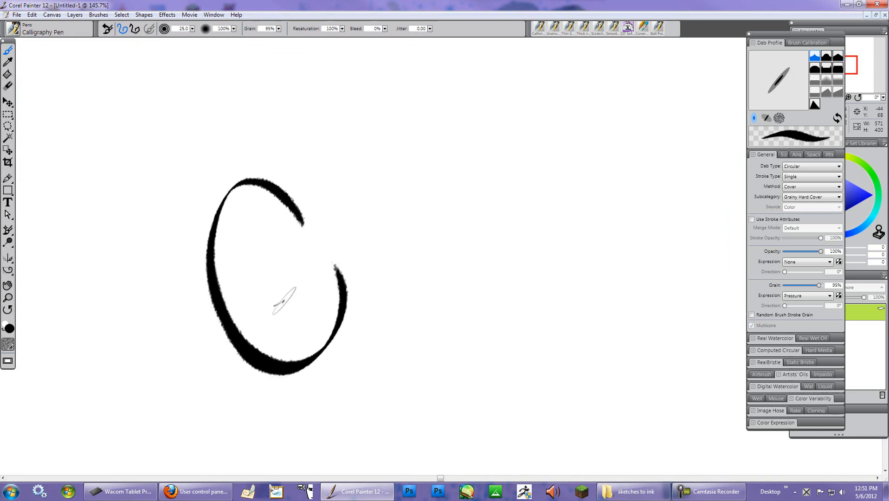
- Complete the large GT! lettering with more Calligraphy Pen strokes and a dot
{"action": "left_click_drag", "start_coordinate": [284, 304], "coordinate": [363, 418]}
{"action": "left_click_drag", "start_coordinate": [305, 230], "coordinate": [442, 215]}
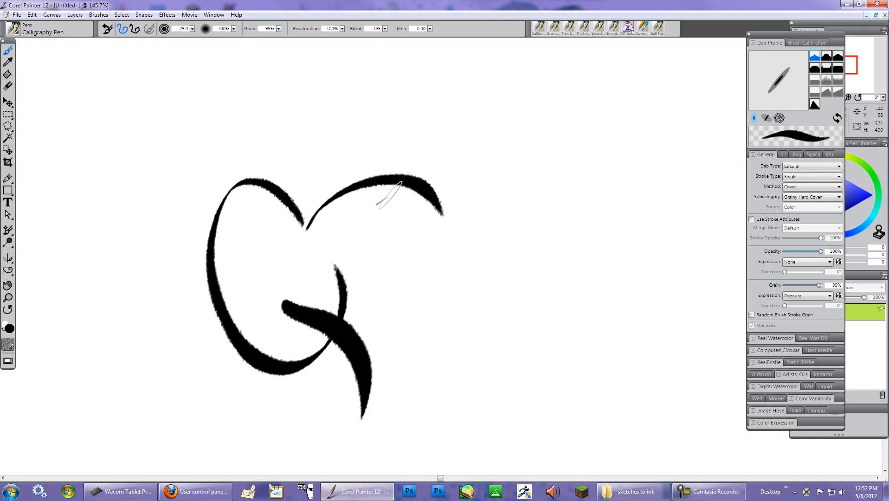
{"action": "left_click_drag", "start_coordinate": [393, 186], "coordinate": [374, 346]}
{"action": "left_click_drag", "start_coordinate": [482, 145], "coordinate": [438, 255]}
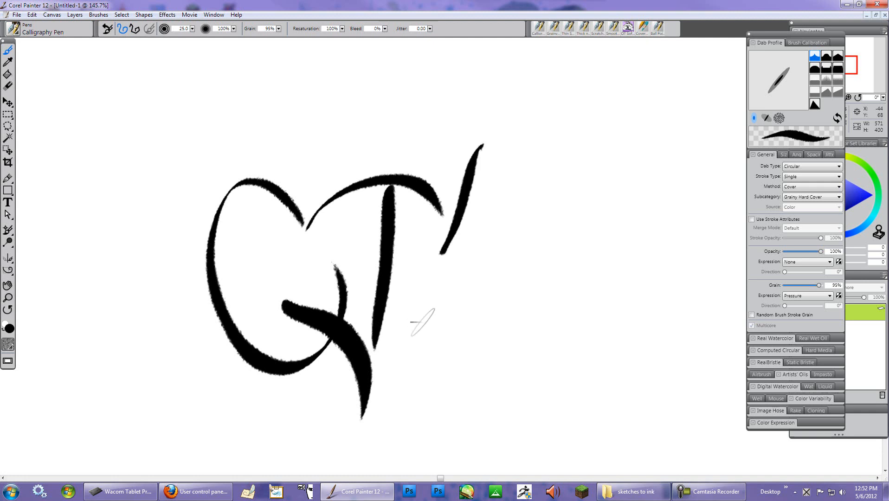
{"action": "left_click_drag", "start_coordinate": [418, 316], "coordinate": [416, 333]}
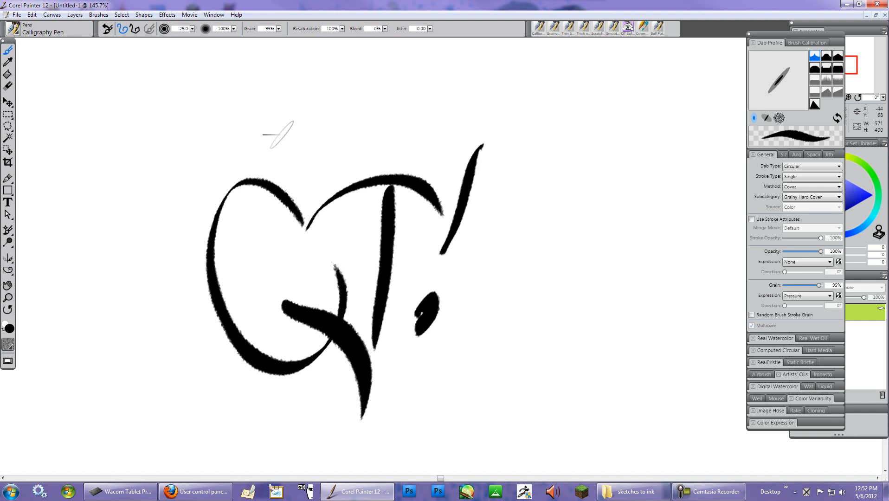
- Switch to the Calligraphy brush and write a smaller GT! near the top of the canvas
{"action": "left_click", "coordinate": [20, 35]}
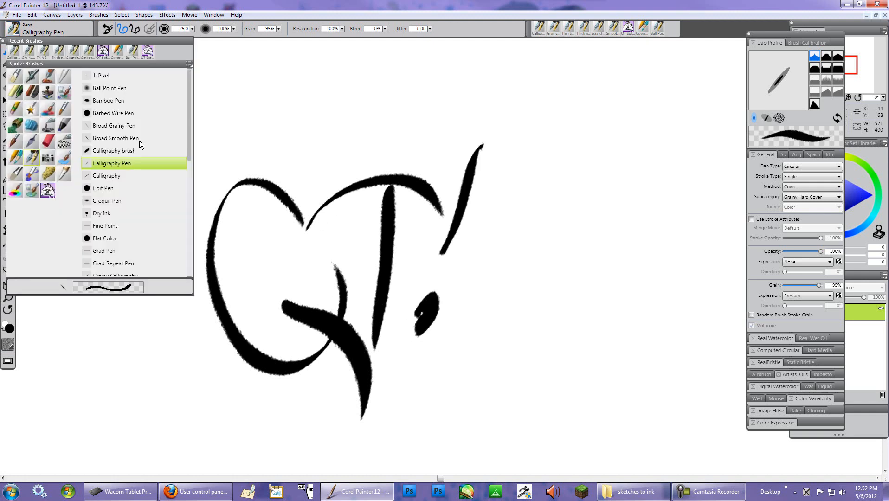
{"action": "left_click", "coordinate": [118, 154]}
{"action": "mouse_move", "coordinate": [252, 100]}
{"action": "left_mouse_down"}
{"action": "mouse_move", "coordinate": [245, 88]}
{"action": "mouse_move", "coordinate": [234, 149]}
{"action": "mouse_move", "coordinate": [277, 110]}
{"action": "mouse_move", "coordinate": [315, 185]}
{"action": "left_mouse_up"}
{"action": "mouse_move", "coordinate": [267, 74]}
{"action": "left_mouse_down"}
{"action": "mouse_move", "coordinate": [351, 45]}
{"action": "mouse_move", "coordinate": [323, 156]}
{"action": "left_mouse_up"}
{"action": "left_click_drag", "start_coordinate": [388, 50], "coordinate": [371, 143]}
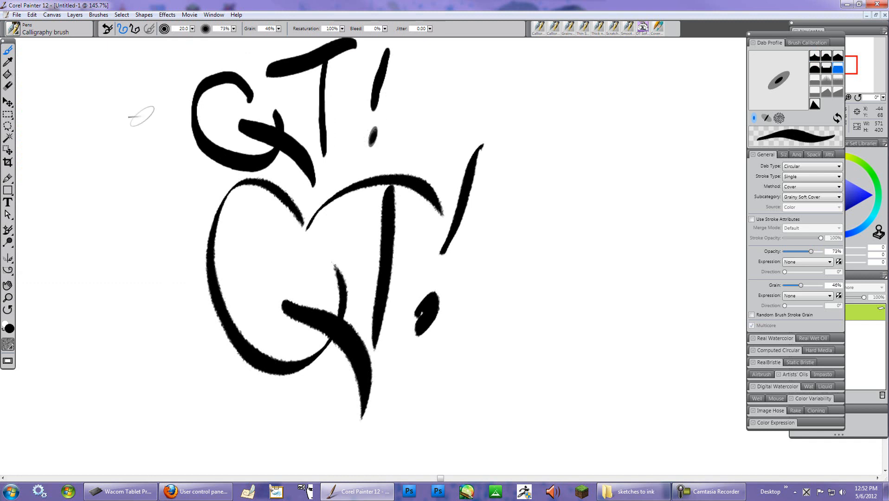
- Switch back to the Calligraphy Pen and draw a C-shaped stroke on the right
{"action": "left_click", "coordinate": [17, 34]}
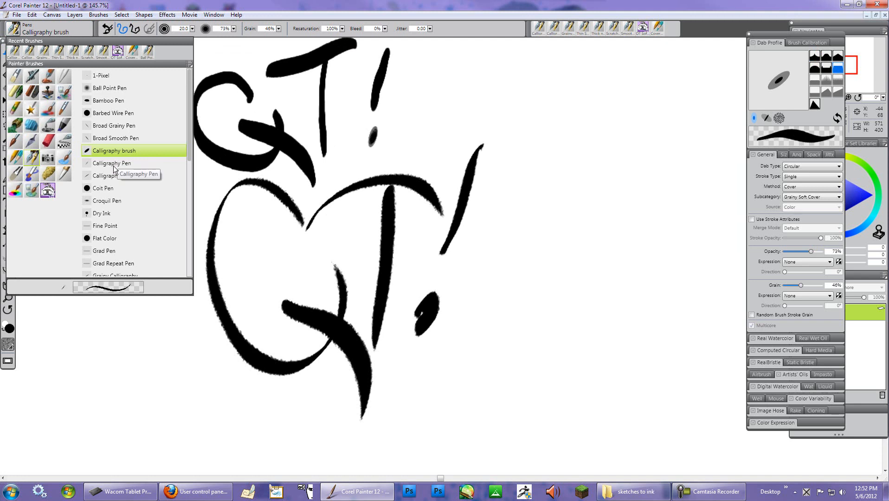
{"action": "left_click", "coordinate": [114, 164]}
{"action": "mouse_move", "coordinate": [616, 187]}
{"action": "left_mouse_down"}
{"action": "mouse_move", "coordinate": [562, 232]}
{"action": "mouse_move", "coordinate": [656, 248]}
{"action": "left_mouse_up"}
- Draw two more Calligraphy Pen C strokes, one upper right and one lower middle
{"action": "left_click", "coordinate": [18, 34]}
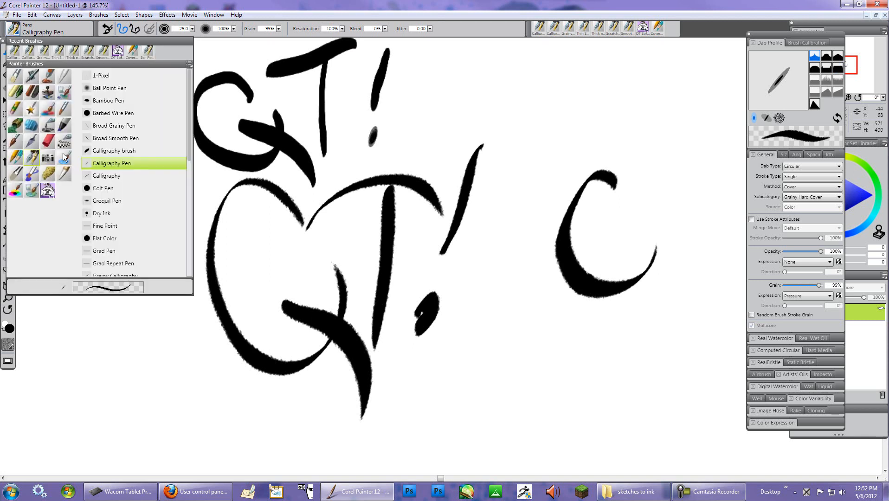
{"action": "mouse_move", "coordinate": [575, 102]}
{"action": "left_mouse_down"}
{"action": "mouse_move", "coordinate": [539, 86]}
{"action": "mouse_move", "coordinate": [559, 191]}
{"action": "mouse_move", "coordinate": [582, 101]}
{"action": "left_mouse_up"}
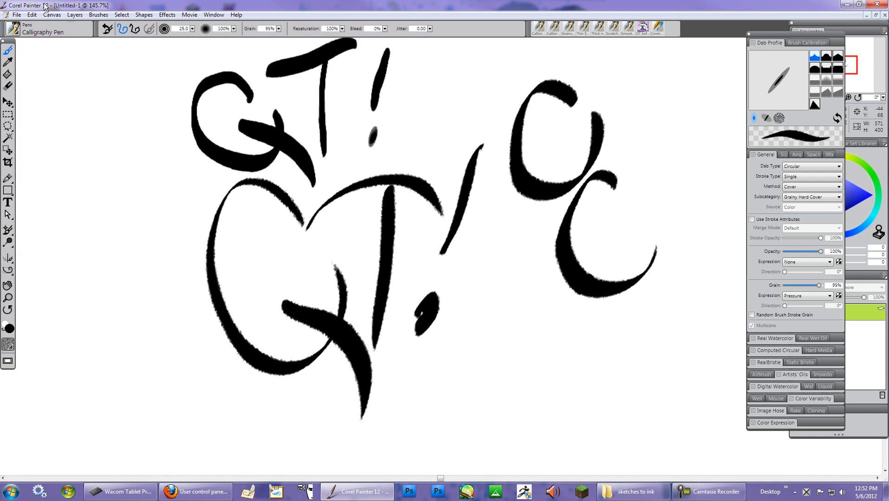
{"action": "left_click", "coordinate": [15, 36]}
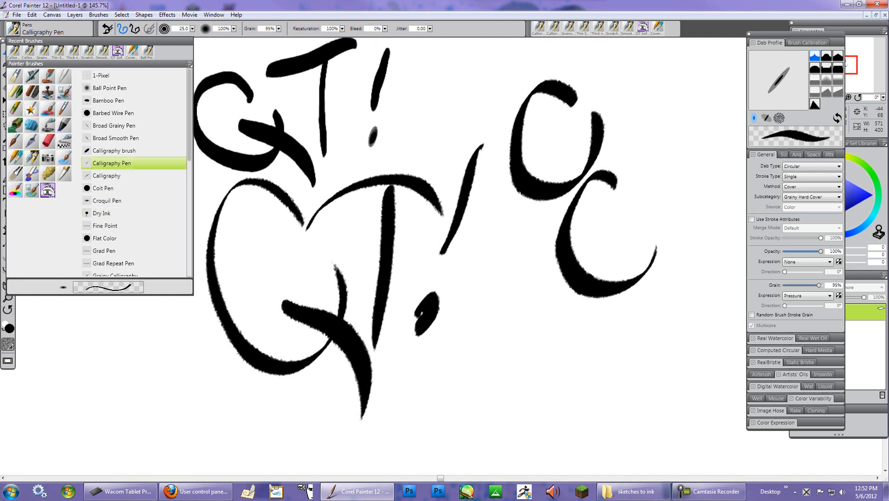
{"action": "mouse_move", "coordinate": [531, 328]}
{"action": "left_mouse_down"}
{"action": "mouse_move", "coordinate": [492, 320]}
{"action": "mouse_move", "coordinate": [564, 359]}
{"action": "left_mouse_up"}
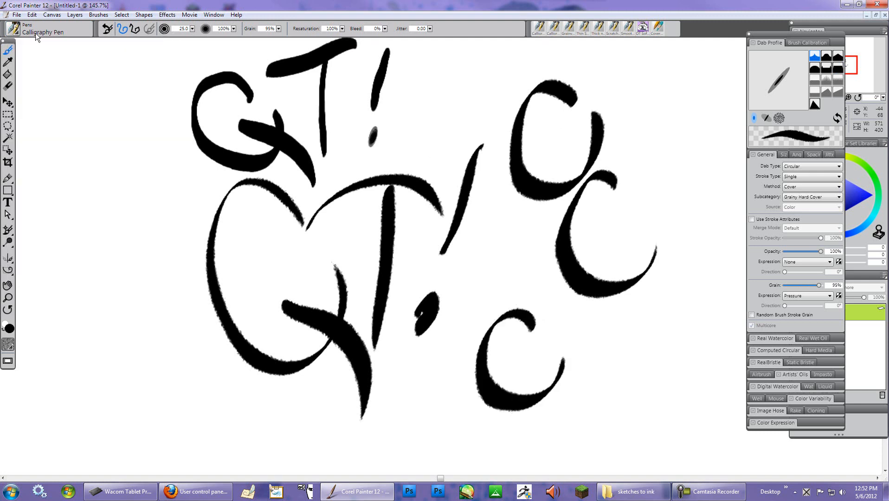
- Select the Dry Ink pen and draw test letters on the canvas's left and right edges
{"action": "left_click", "coordinate": [20, 35]}
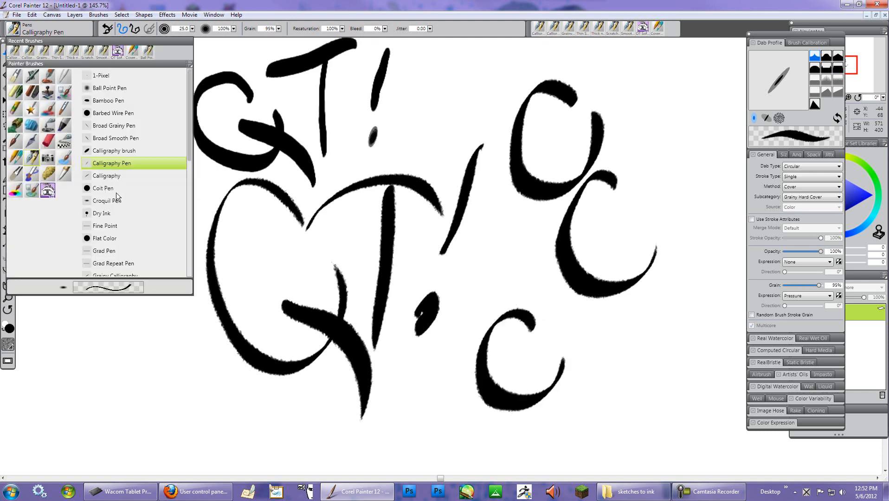
{"action": "left_click", "coordinate": [101, 214]}
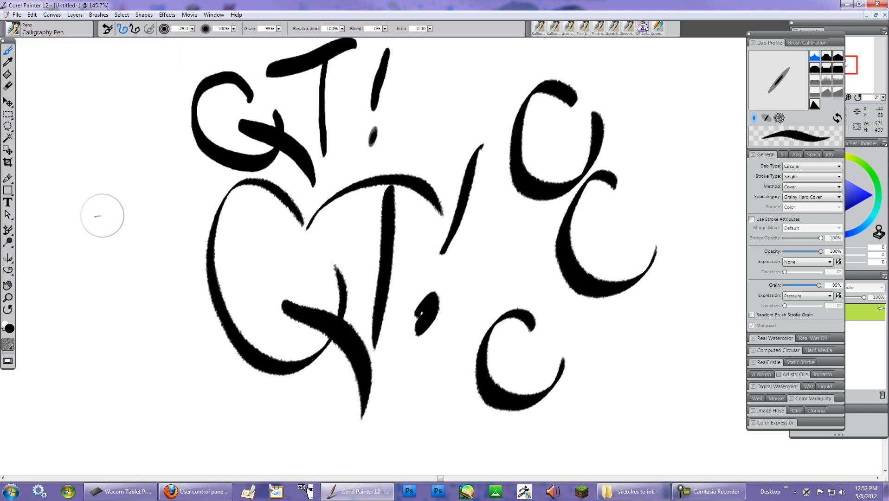
{"action": "mouse_move", "coordinate": [672, 153]}
{"action": "left_mouse_down"}
{"action": "mouse_move", "coordinate": [661, 139]}
{"action": "mouse_move", "coordinate": [685, 175]}
{"action": "mouse_move", "coordinate": [669, 204]}
{"action": "mouse_move", "coordinate": [698, 253]}
{"action": "left_mouse_up"}
{"action": "mouse_move", "coordinate": [674, 128]}
{"action": "left_mouse_down"}
{"action": "mouse_move", "coordinate": [722, 88]}
{"action": "mouse_move", "coordinate": [747, 169]}
{"action": "left_mouse_up"}
{"action": "mouse_move", "coordinate": [126, 197]}
{"action": "left_mouse_down"}
{"action": "mouse_move", "coordinate": [76, 218]}
{"action": "mouse_move", "coordinate": [130, 231]}
{"action": "mouse_move", "coordinate": [135, 338]}
{"action": "left_mouse_up"}
{"action": "mouse_move", "coordinate": [156, 178]}
{"action": "left_mouse_down"}
{"action": "mouse_move", "coordinate": [218, 145]}
{"action": "mouse_move", "coordinate": [184, 252]}
{"action": "left_mouse_up"}
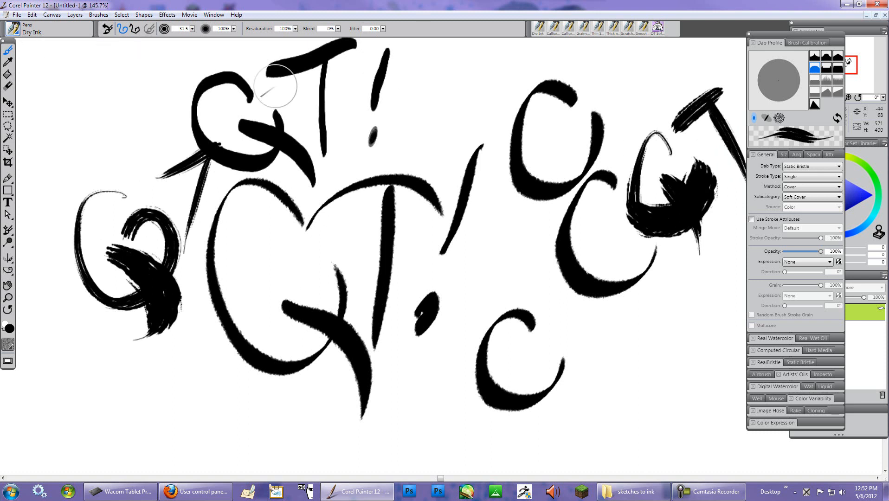
- Select everything on the canvas and clear it to start a blank page
{"action": "right_click", "coordinate": [251, 31]}
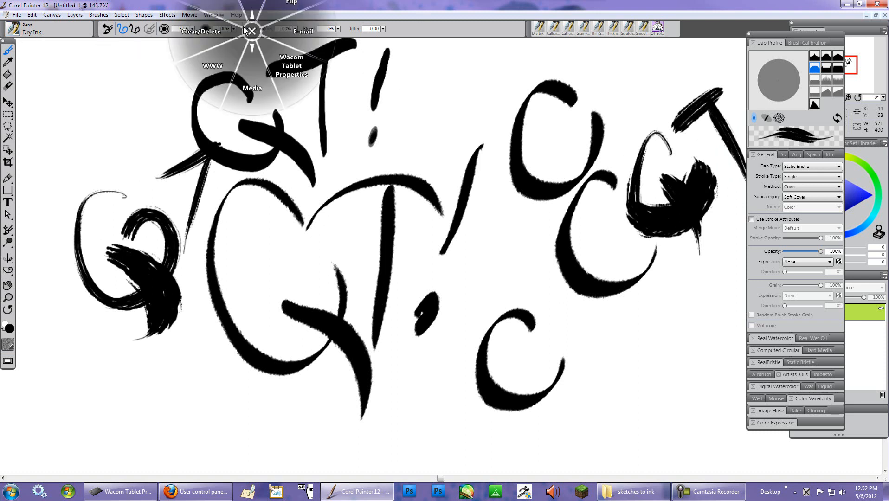
{"action": "left_click", "coordinate": [201, 32]}
{"action": "right_click", "coordinate": [207, 87]}
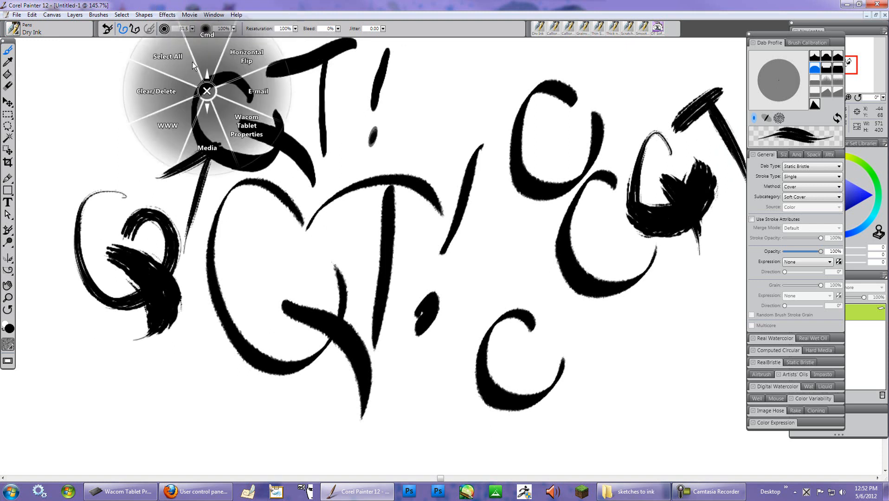
{"action": "left_click", "coordinate": [155, 87]}
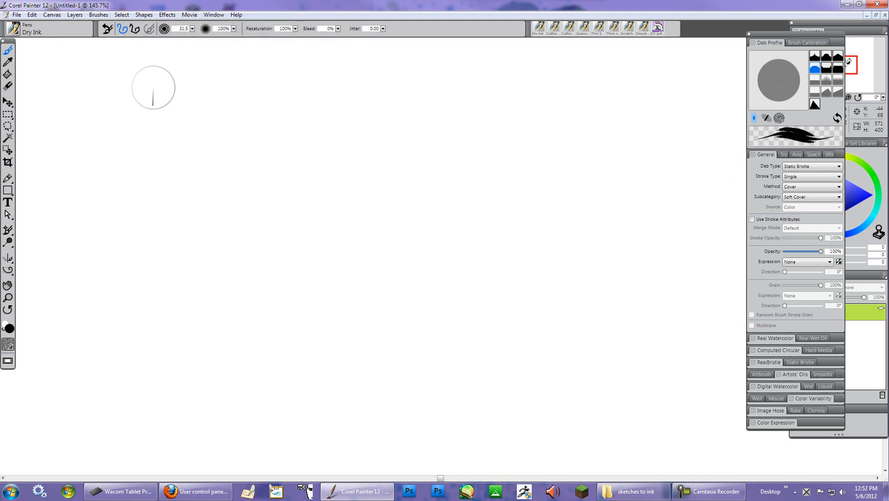
- Switch to the Liquid Ink Smooth Flat brush and draw an S-shaped test stroke
{"action": "left_click", "coordinate": [14, 30]}
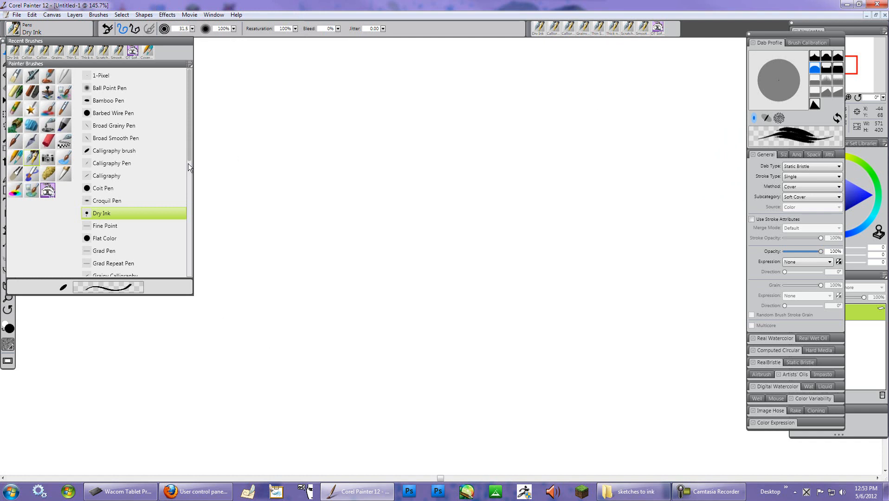
{"action": "left_click_drag", "start_coordinate": [191, 157], "coordinate": [182, 213]}
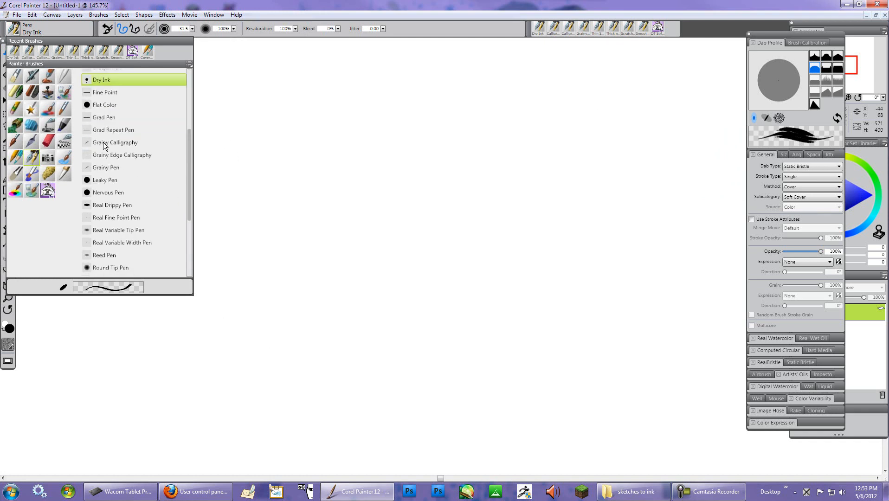
{"action": "left_click", "coordinate": [49, 126]}
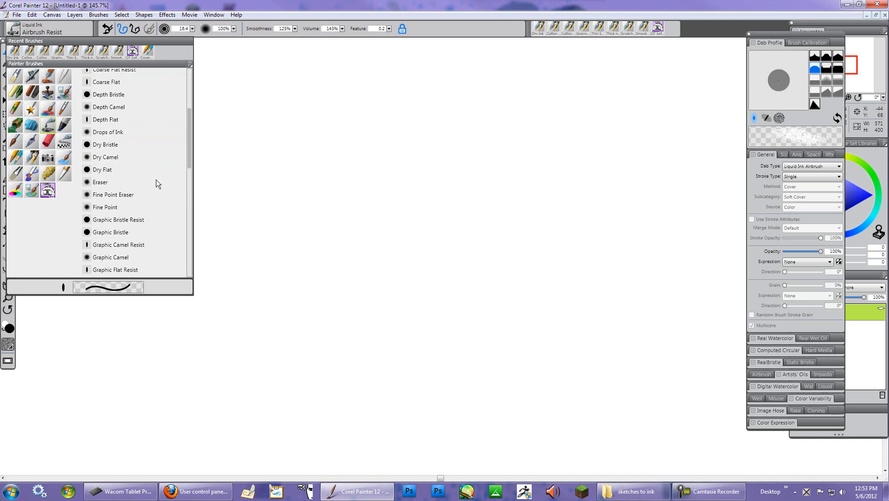
{"action": "left_click_drag", "start_coordinate": [188, 156], "coordinate": [184, 232]}
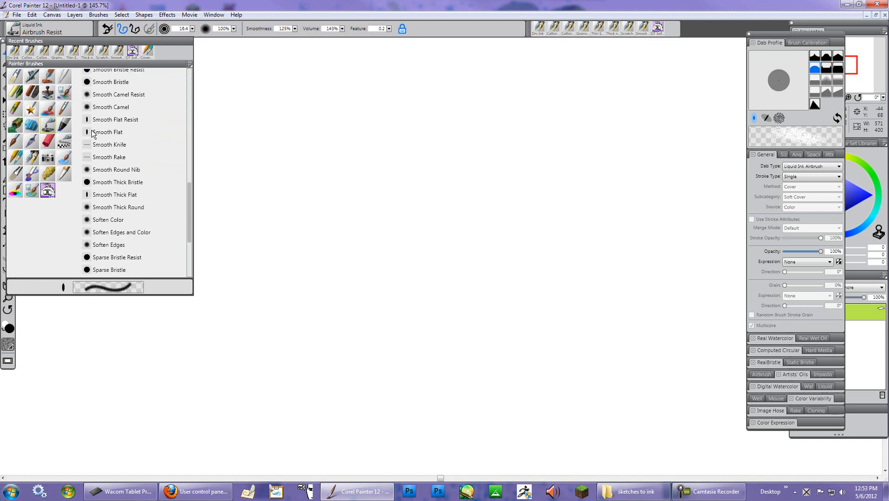
{"action": "mouse_move", "coordinate": [215, 182]}
{"action": "left_mouse_down"}
{"action": "mouse_move", "coordinate": [278, 193]}
{"action": "mouse_move", "coordinate": [424, 269]}
{"action": "mouse_move", "coordinate": [275, 246]}
{"action": "mouse_move", "coordinate": [320, 325]}
{"action": "mouse_move", "coordinate": [319, 385]}
{"action": "mouse_move", "coordinate": [436, 389]}
{"action": "left_mouse_up"}
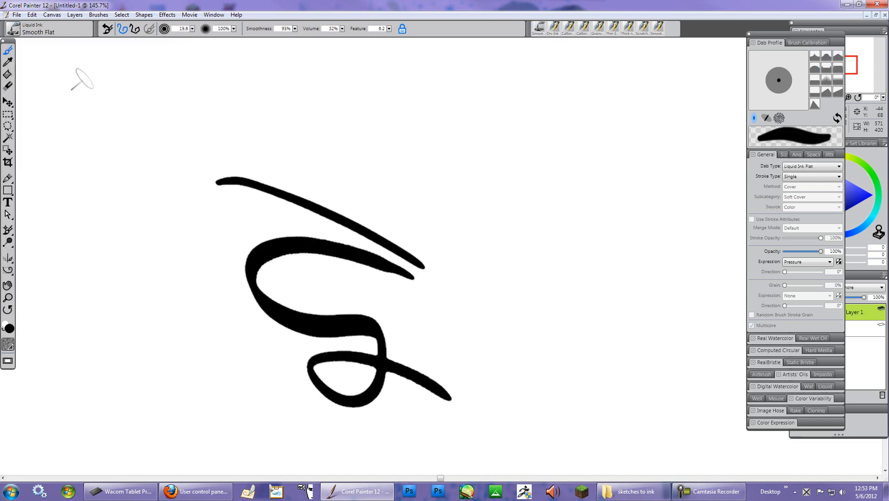
- Paint more Smooth Flat strokes over the left part of the S shape
{"action": "left_click", "coordinate": [20, 34]}
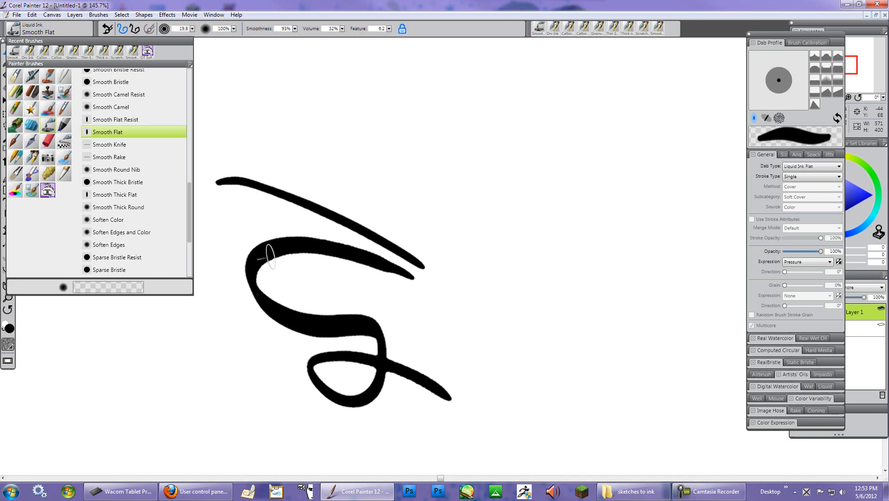
{"action": "left_click", "coordinate": [314, 242]}
{"action": "mouse_move", "coordinate": [343, 257]}
{"action": "left_mouse_down"}
{"action": "mouse_move", "coordinate": [308, 246]}
{"action": "mouse_move", "coordinate": [312, 276]}
{"action": "mouse_move", "coordinate": [299, 305]}
{"action": "mouse_move", "coordinate": [208, 315]}
{"action": "left_mouse_up"}
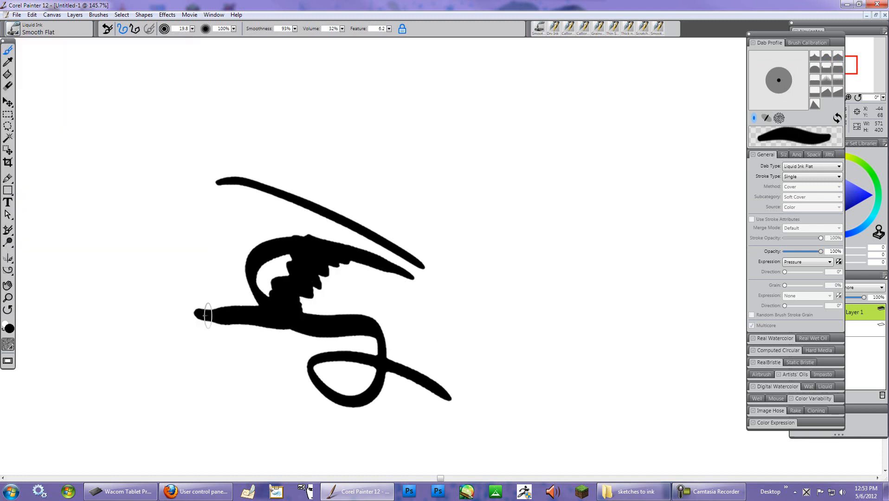
{"action": "mouse_move", "coordinate": [211, 245]}
{"action": "left_mouse_down"}
{"action": "mouse_move", "coordinate": [296, 326]}
{"action": "mouse_move", "coordinate": [136, 288]}
{"action": "left_mouse_up"}
- Select the Liquid Ink Smooth Knife brush and paint broad diagonal knife strokes through the middle
{"action": "left_click", "coordinate": [13, 29]}
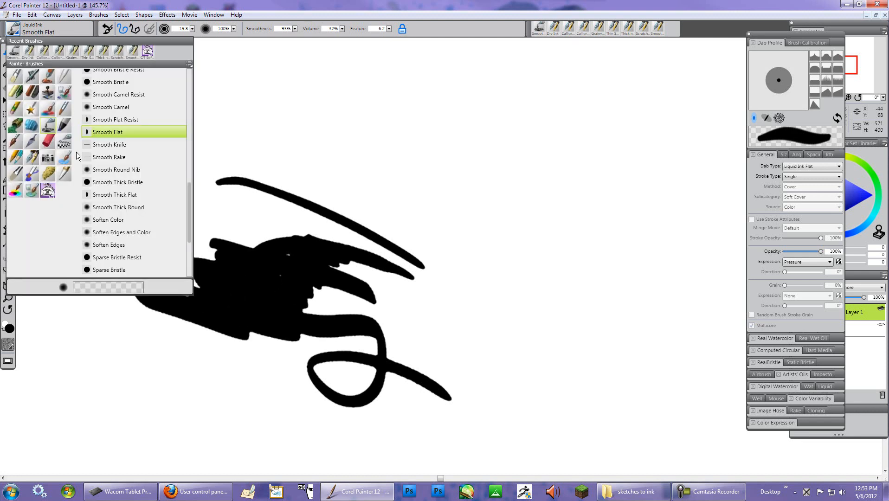
{"action": "left_click", "coordinate": [135, 144]}
{"action": "left_click_drag", "start_coordinate": [295, 106], "coordinate": [503, 253]}
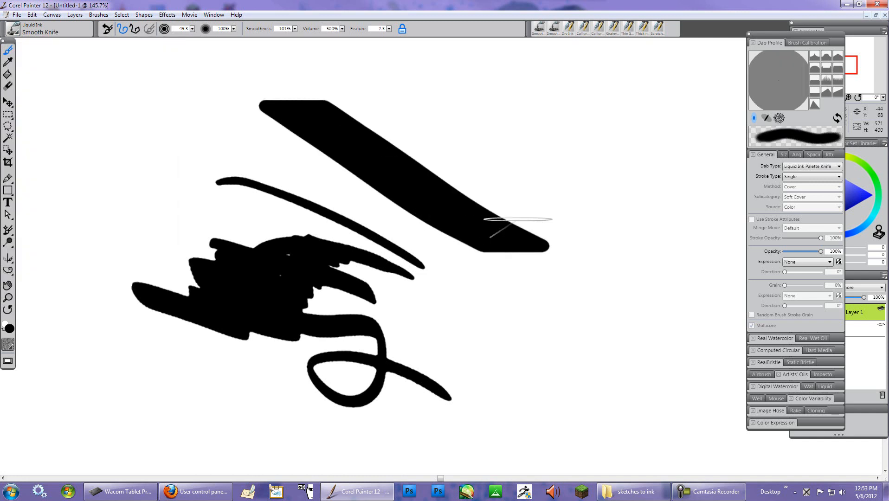
{"action": "left_click_drag", "start_coordinate": [543, 167], "coordinate": [498, 371]}
{"action": "left_click_drag", "start_coordinate": [615, 335], "coordinate": [467, 145]}
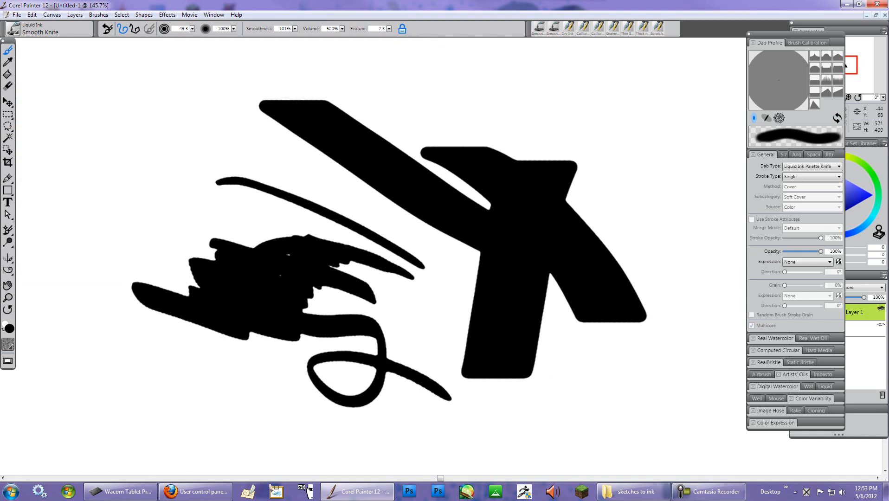
{"action": "mouse_move", "coordinate": [297, 135]}
{"action": "left_mouse_down"}
{"action": "mouse_move", "coordinate": [469, 341]}
{"action": "mouse_move", "coordinate": [476, 336]}
{"action": "left_mouse_up"}
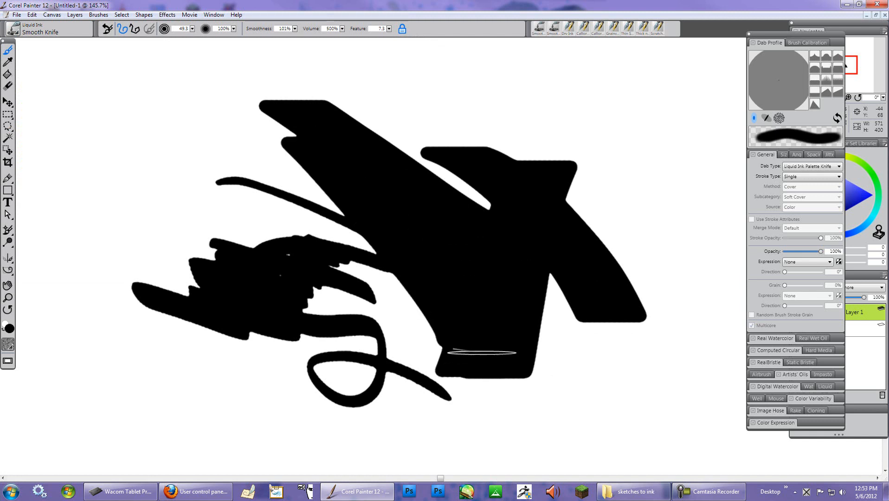
- Select the Sparse Bristle Resist brush and paint a streaky bristle stroke over the knife marks
{"action": "left_click", "coordinate": [18, 34]}
{"action": "left_click", "coordinate": [121, 258]}
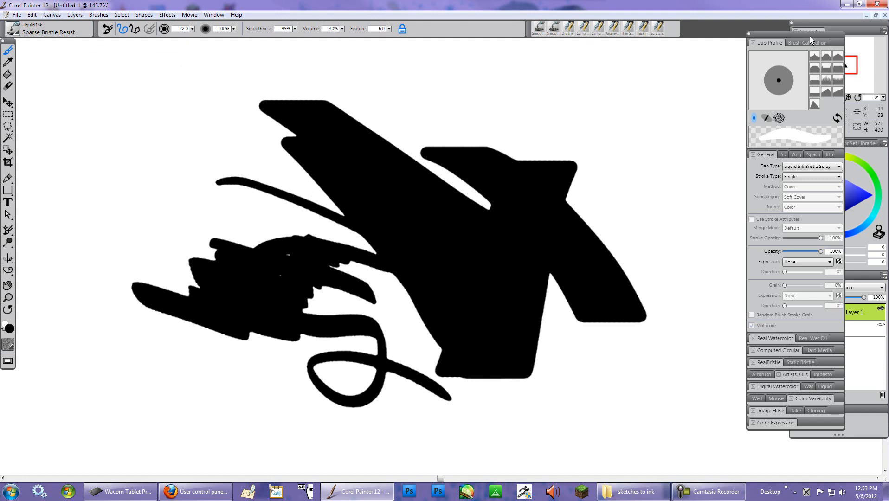
{"action": "mouse_move", "coordinate": [808, 33]}
{"action": "left_mouse_down"}
{"action": "mouse_move", "coordinate": [739, 32]}
{"action": "mouse_move", "coordinate": [750, 40]}
{"action": "left_mouse_up"}
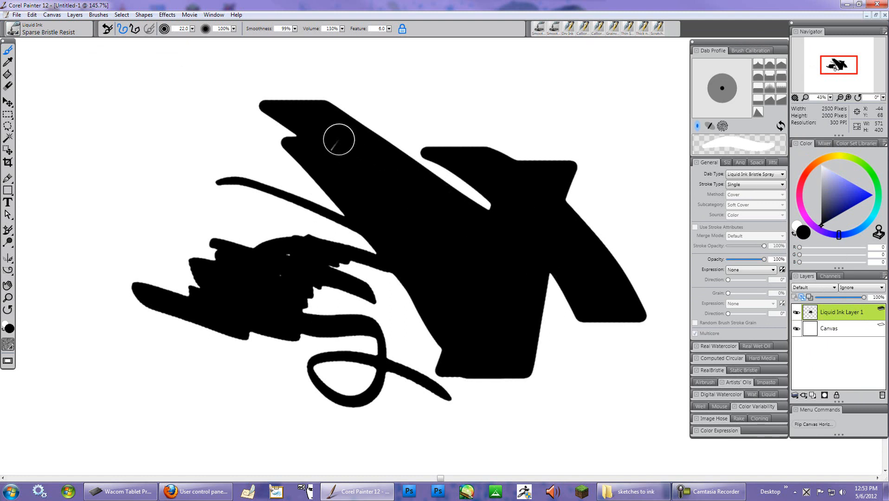
{"action": "mouse_move", "coordinate": [378, 250]}
{"action": "left_mouse_down"}
{"action": "mouse_move", "coordinate": [300, 129]}
{"action": "mouse_move", "coordinate": [361, 184]}
{"action": "mouse_move", "coordinate": [387, 191]}
{"action": "mouse_move", "coordinate": [373, 177]}
{"action": "mouse_move", "coordinate": [383, 161]}
{"action": "mouse_move", "coordinate": [438, 273]}
{"action": "mouse_move", "coordinate": [473, 185]}
{"action": "mouse_move", "coordinate": [494, 192]}
{"action": "mouse_move", "coordinate": [545, 249]}
{"action": "mouse_move", "coordinate": [486, 200]}
{"action": "mouse_move", "coordinate": [471, 232]}
{"action": "mouse_move", "coordinate": [492, 294]}
{"action": "mouse_move", "coordinate": [516, 307]}
{"action": "mouse_move", "coordinate": [520, 353]}
{"action": "mouse_move", "coordinate": [480, 381]}
{"action": "mouse_move", "coordinate": [422, 363]}
{"action": "mouse_move", "coordinate": [468, 248]}
{"action": "mouse_move", "coordinate": [445, 316]}
{"action": "mouse_move", "coordinate": [508, 272]}
{"action": "mouse_move", "coordinate": [481, 330]}
{"action": "mouse_move", "coordinate": [453, 238]}
{"action": "mouse_move", "coordinate": [398, 243]}
{"action": "mouse_move", "coordinate": [400, 185]}
{"action": "mouse_move", "coordinate": [374, 161]}
{"action": "mouse_move", "coordinate": [290, 142]}
{"action": "left_mouse_up"}
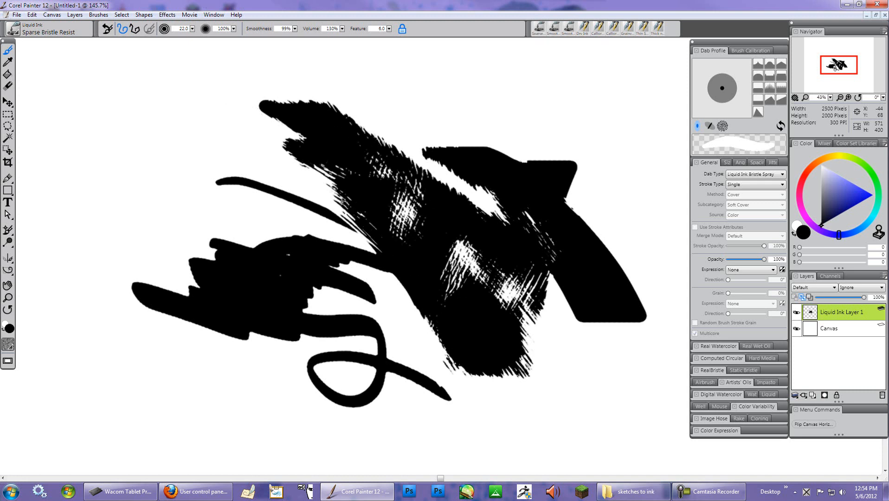
- Select the Depth Camel brush and paint several curved hair strokes in the upper left
{"action": "left_click", "coordinate": [19, 32]}
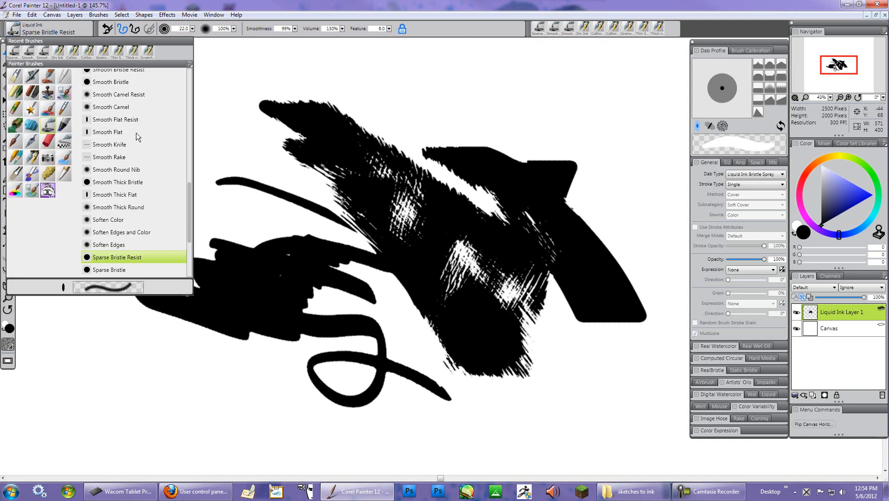
{"action": "scroll", "coordinate": [195, 156], "scroll_direction": "up", "scroll_amount": 10}
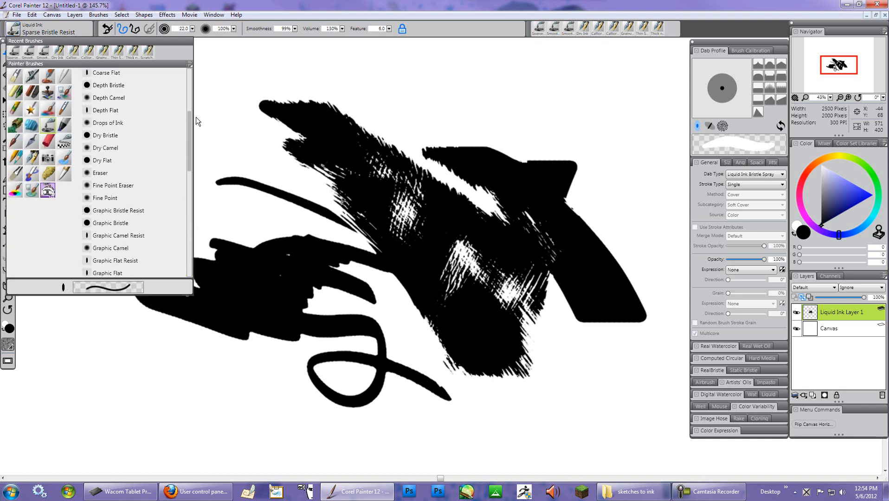
{"action": "left_click", "coordinate": [105, 158]}
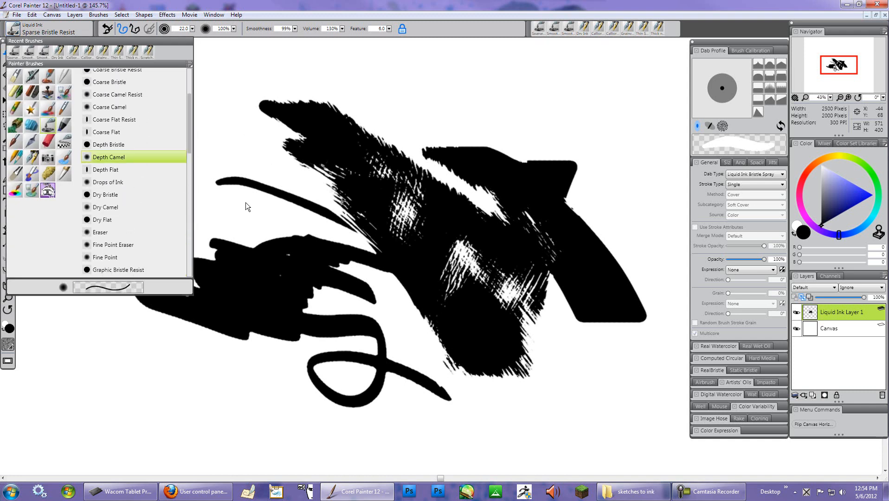
{"action": "mouse_move", "coordinate": [194, 138]}
{"action": "left_mouse_down"}
{"action": "mouse_move", "coordinate": [246, 173]}
{"action": "mouse_move", "coordinate": [168, 179]}
{"action": "mouse_move", "coordinate": [99, 158]}
{"action": "left_mouse_up"}
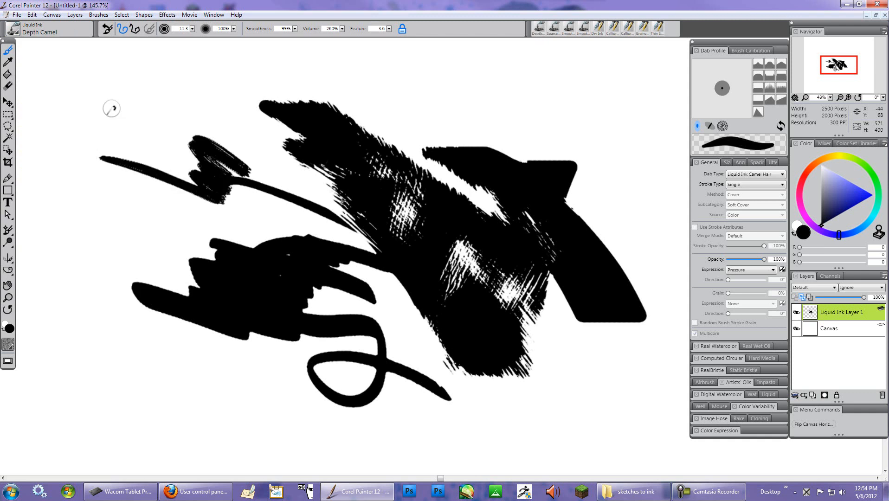
{"action": "left_click_drag", "start_coordinate": [142, 127], "coordinate": [218, 135]}
{"action": "left_click_drag", "start_coordinate": [132, 81], "coordinate": [264, 169]}
{"action": "mouse_move", "coordinate": [197, 90]}
{"action": "left_mouse_down"}
{"action": "mouse_move", "coordinate": [275, 176]}
{"action": "mouse_move", "coordinate": [290, 232]}
{"action": "left_mouse_up"}
{"action": "left_click_drag", "start_coordinate": [238, 147], "coordinate": [259, 242]}
{"action": "left_click_drag", "start_coordinate": [226, 185], "coordinate": [253, 246]}
{"action": "left_click_drag", "start_coordinate": [199, 146], "coordinate": [137, 138]}
{"action": "mouse_move", "coordinate": [89, 122]}
{"action": "left_mouse_down"}
{"action": "mouse_move", "coordinate": [199, 186]}
{"action": "mouse_move", "coordinate": [244, 246]}
{"action": "left_mouse_up"}
{"action": "left_click", "coordinate": [14, 29]}
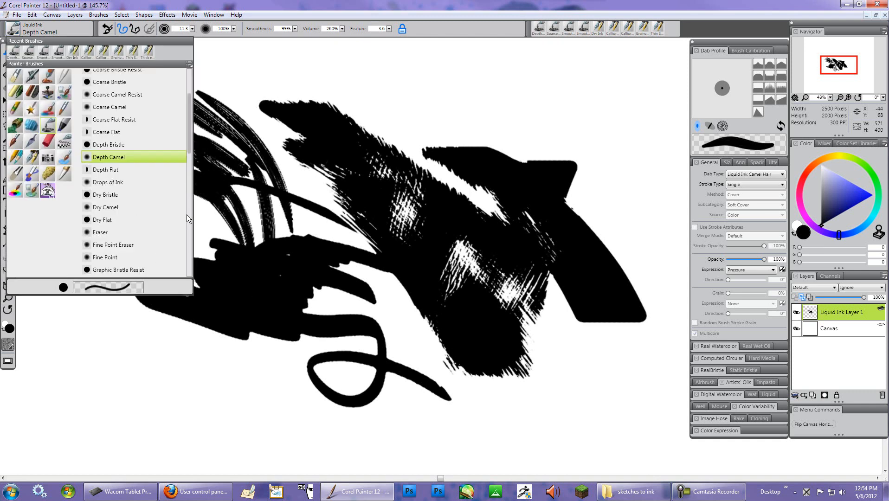
- Switch back to the Sparse Bristle Resist brush and paint long streaky strokes across the left side and centre
{"action": "left_click_drag", "start_coordinate": [191, 161], "coordinate": [184, 264]}
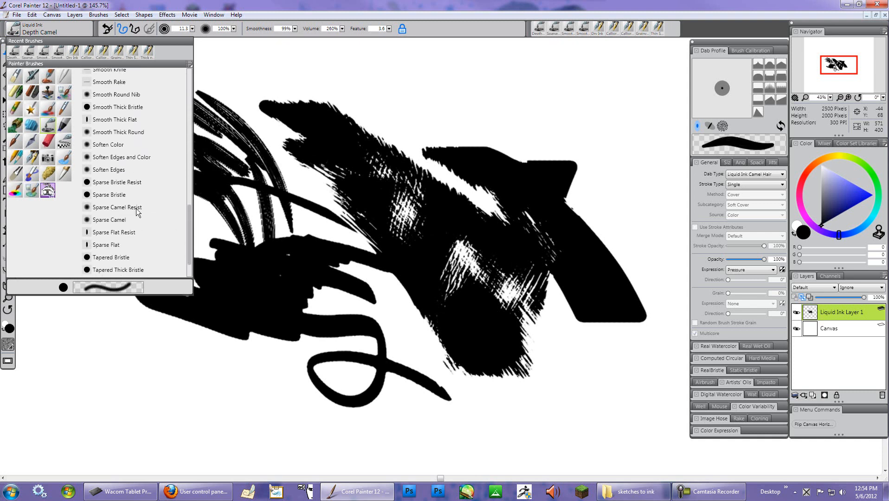
{"action": "left_click", "coordinate": [123, 184]}
{"action": "mouse_move", "coordinate": [297, 306]}
{"action": "left_mouse_down"}
{"action": "mouse_move", "coordinate": [258, 288]}
{"action": "mouse_move", "coordinate": [228, 320]}
{"action": "mouse_move", "coordinate": [153, 306]}
{"action": "left_mouse_up"}
{"action": "mouse_move", "coordinate": [148, 97]}
{"action": "left_mouse_down"}
{"action": "mouse_move", "coordinate": [279, 186]}
{"action": "mouse_move", "coordinate": [358, 171]}
{"action": "mouse_move", "coordinate": [464, 260]}
{"action": "mouse_move", "coordinate": [526, 207]}
{"action": "mouse_move", "coordinate": [530, 168]}
{"action": "mouse_move", "coordinate": [572, 169]}
{"action": "mouse_move", "coordinate": [621, 319]}
{"action": "mouse_move", "coordinate": [581, 321]}
{"action": "mouse_move", "coordinate": [598, 260]}
{"action": "mouse_move", "coordinate": [575, 218]}
{"action": "mouse_move", "coordinate": [459, 166]}
{"action": "mouse_move", "coordinate": [522, 211]}
{"action": "mouse_move", "coordinate": [565, 308]}
{"action": "left_mouse_up"}
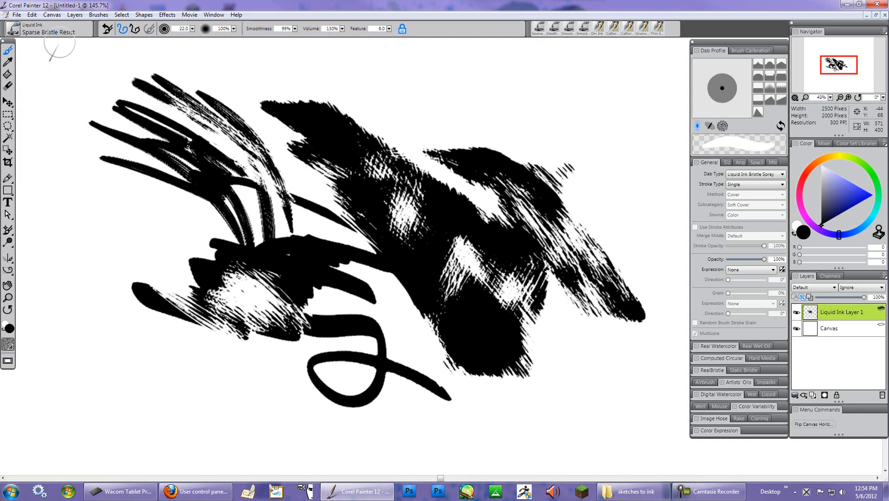
- Select the Smooth Thick Bristle brush and paint heavy sweeping strokes across the top of the drawing
{"action": "left_click", "coordinate": [21, 34]}
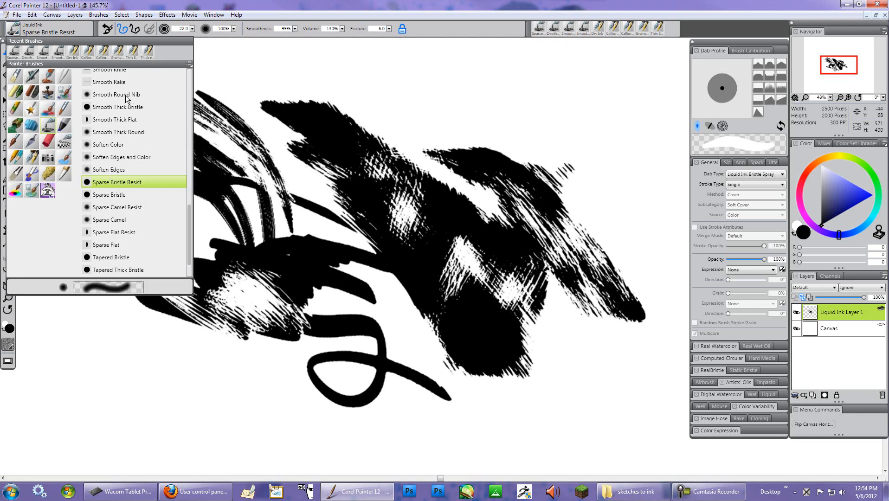
{"action": "left_click", "coordinate": [131, 109]}
{"action": "mouse_move", "coordinate": [419, 232]}
{"action": "left_mouse_down"}
{"action": "mouse_move", "coordinate": [389, 191]}
{"action": "mouse_move", "coordinate": [417, 225]}
{"action": "mouse_move", "coordinate": [395, 220]}
{"action": "mouse_move", "coordinate": [410, 244]}
{"action": "mouse_move", "coordinate": [480, 279]}
{"action": "mouse_move", "coordinate": [476, 250]}
{"action": "mouse_move", "coordinate": [477, 270]}
{"action": "mouse_move", "coordinate": [450, 267]}
{"action": "mouse_move", "coordinate": [464, 342]}
{"action": "mouse_move", "coordinate": [470, 286]}
{"action": "mouse_move", "coordinate": [532, 215]}
{"action": "mouse_move", "coordinate": [590, 254]}
{"action": "mouse_move", "coordinate": [577, 248]}
{"action": "mouse_move", "coordinate": [573, 270]}
{"action": "mouse_move", "coordinate": [534, 247]}
{"action": "mouse_move", "coordinate": [560, 176]}
{"action": "mouse_move", "coordinate": [596, 194]}
{"action": "mouse_move", "coordinate": [611, 178]}
{"action": "left_mouse_up"}
{"action": "mouse_move", "coordinate": [519, 88]}
{"action": "left_mouse_down"}
{"action": "mouse_move", "coordinate": [501, 144]}
{"action": "mouse_move", "coordinate": [464, 167]}
{"action": "mouse_move", "coordinate": [343, 134]}
{"action": "left_mouse_up"}
{"action": "mouse_move", "coordinate": [299, 65]}
{"action": "left_mouse_down"}
{"action": "mouse_move", "coordinate": [459, 128]}
{"action": "mouse_move", "coordinate": [258, 81]}
{"action": "mouse_move", "coordinate": [359, 65]}
{"action": "mouse_move", "coordinate": [464, 99]}
{"action": "left_mouse_up"}
{"action": "mouse_move", "coordinate": [420, 74]}
{"action": "left_mouse_down"}
{"action": "mouse_move", "coordinate": [219, 79]}
{"action": "mouse_move", "coordinate": [275, 111]}
{"action": "mouse_move", "coordinate": [279, 153]}
{"action": "mouse_move", "coordinate": [334, 218]}
{"action": "mouse_move", "coordinate": [302, 181]}
{"action": "mouse_move", "coordinate": [349, 175]}
{"action": "mouse_move", "coordinate": [357, 143]}
{"action": "mouse_move", "coordinate": [440, 153]}
{"action": "mouse_move", "coordinate": [395, 144]}
{"action": "mouse_move", "coordinate": [509, 221]}
{"action": "left_mouse_up"}
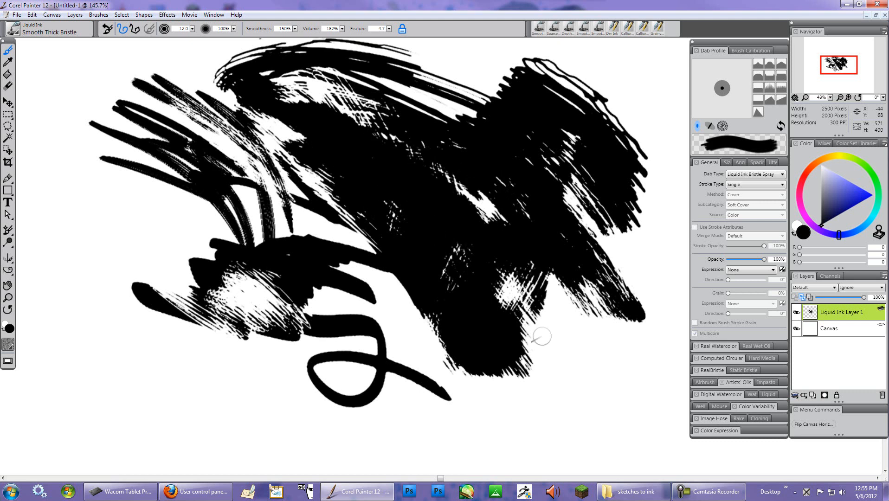
- Delete the Liquid Ink layer to clear all the test strokes
{"action": "left_click", "coordinate": [836, 395]}
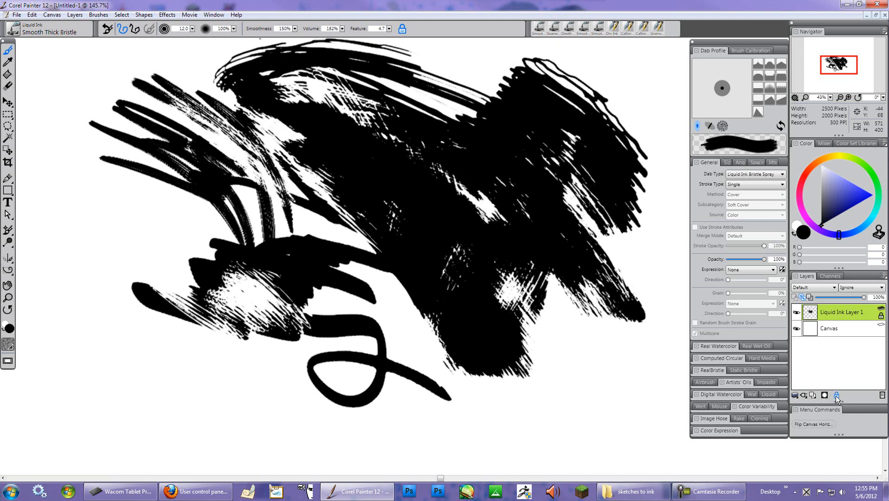
{"action": "left_click", "coordinate": [882, 395]}
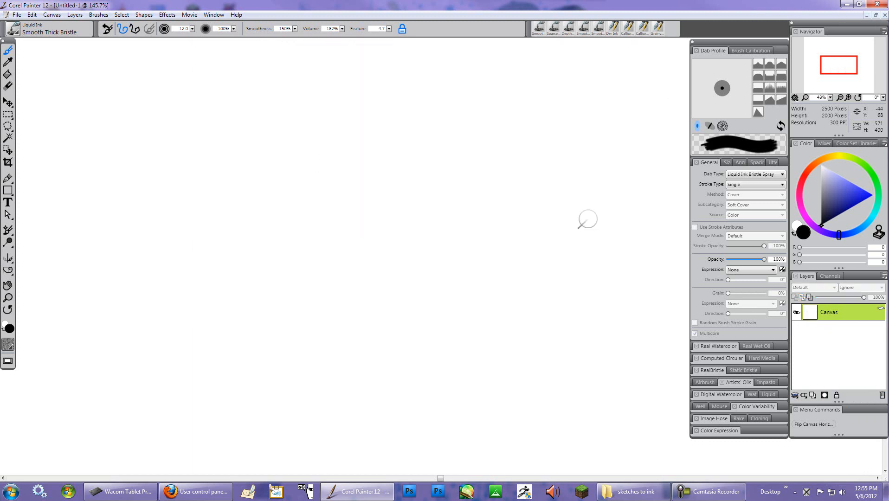
- Switch to the QT's Custom Brushes category and pick the QT Soft Inking Pen variant
{"action": "left_click", "coordinate": [17, 33]}
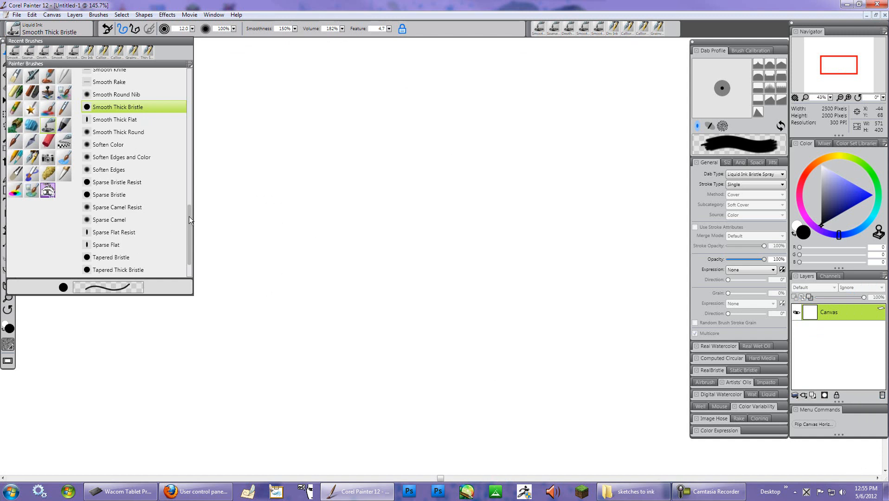
{"action": "left_click_drag", "start_coordinate": [189, 220], "coordinate": [180, 51]}
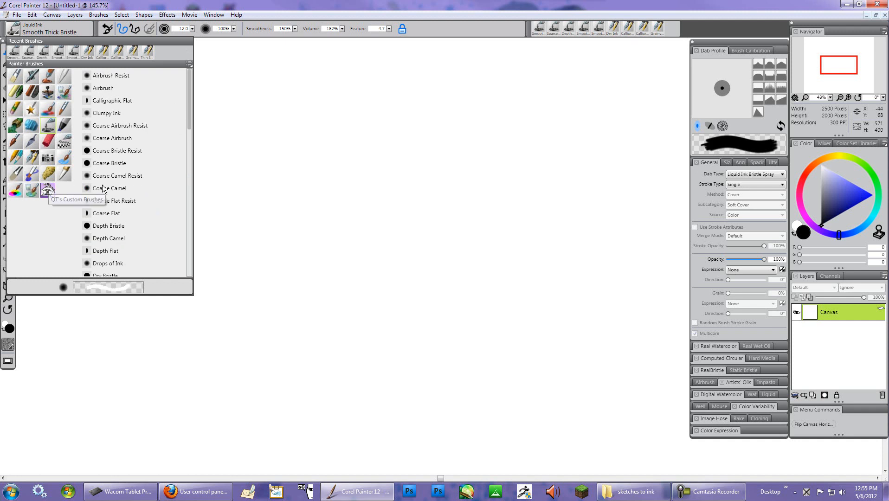
{"action": "left_click", "coordinate": [49, 192]}
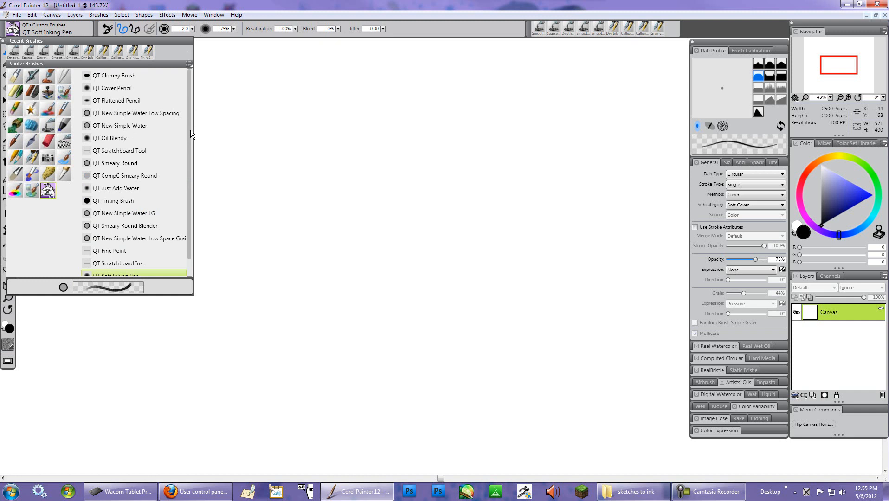
{"action": "scroll", "coordinate": [189, 134], "scroll_direction": "down", "scroll_amount": 1}
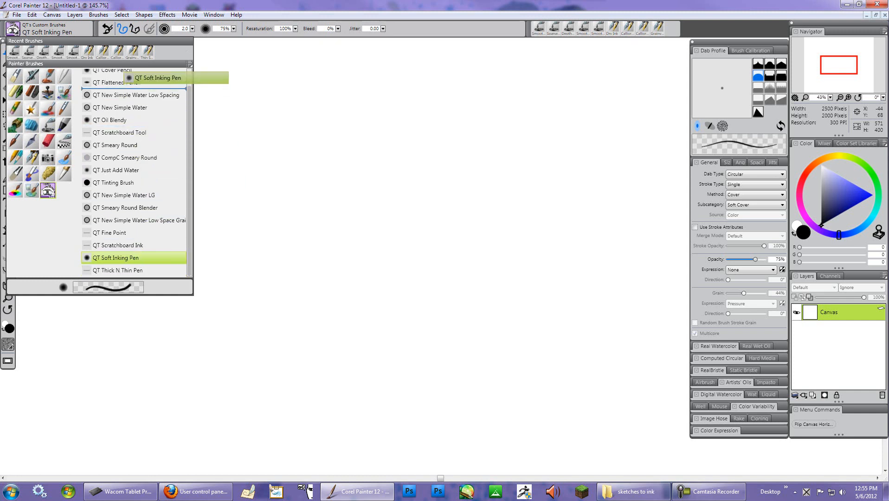
{"action": "scroll", "coordinate": [125, 72], "scroll_direction": "up", "scroll_amount": 1}
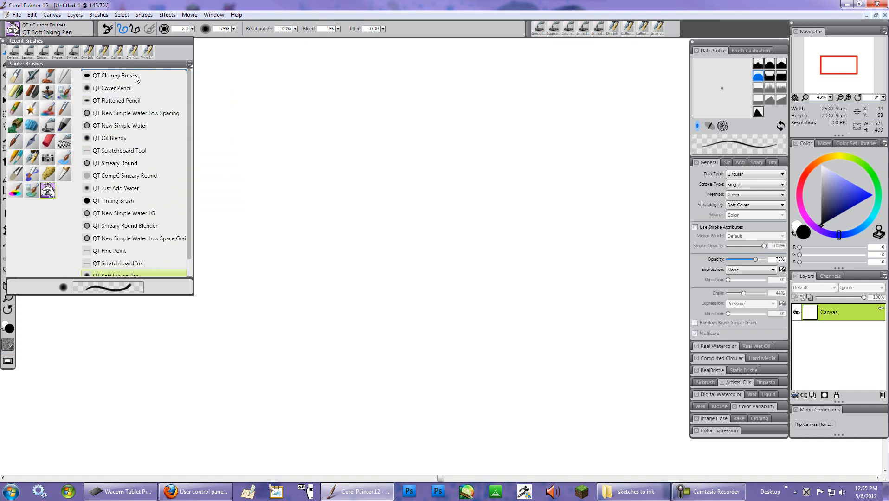
{"action": "scroll", "coordinate": [137, 86], "scroll_direction": "up", "scroll_amount": 1}
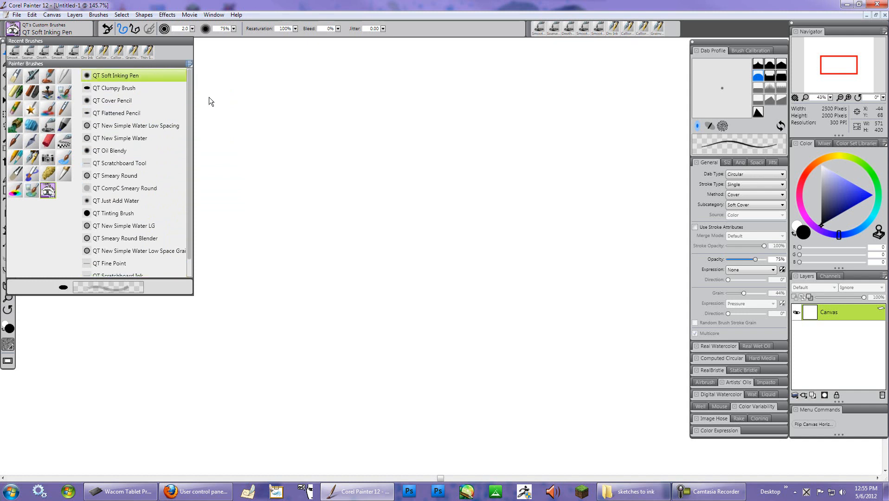
{"action": "left_click", "coordinate": [189, 64]}
{"action": "left_click", "coordinate": [216, 94]}
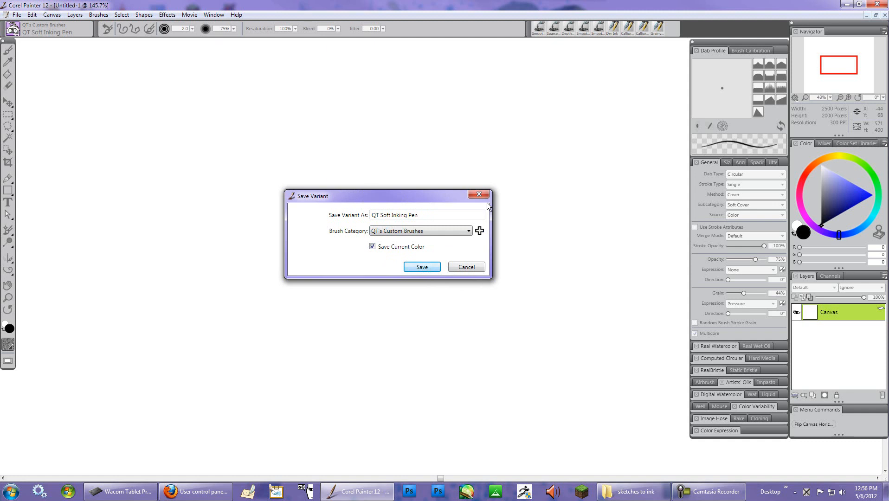
{"action": "left_click", "coordinate": [466, 268]}
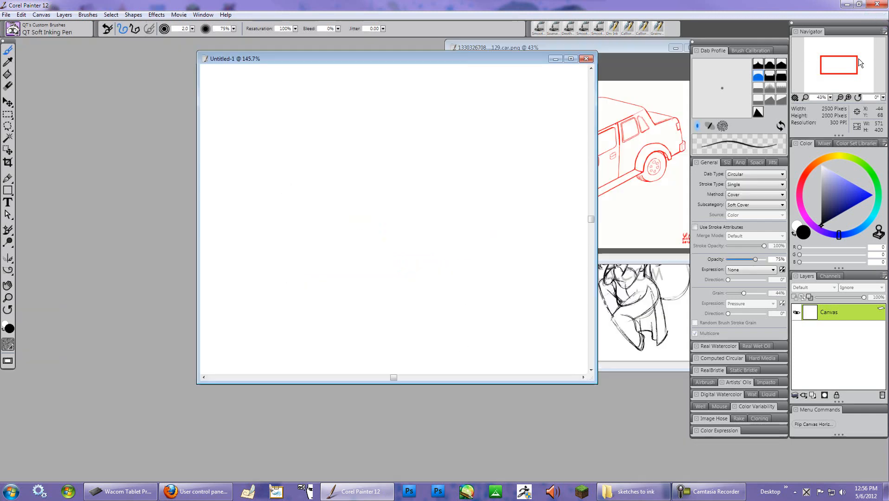
- Minimize the test canvas and arrange the open sketch windows, bringing lizardmansal.jpg to the front
{"action": "left_click", "coordinate": [875, 15]}
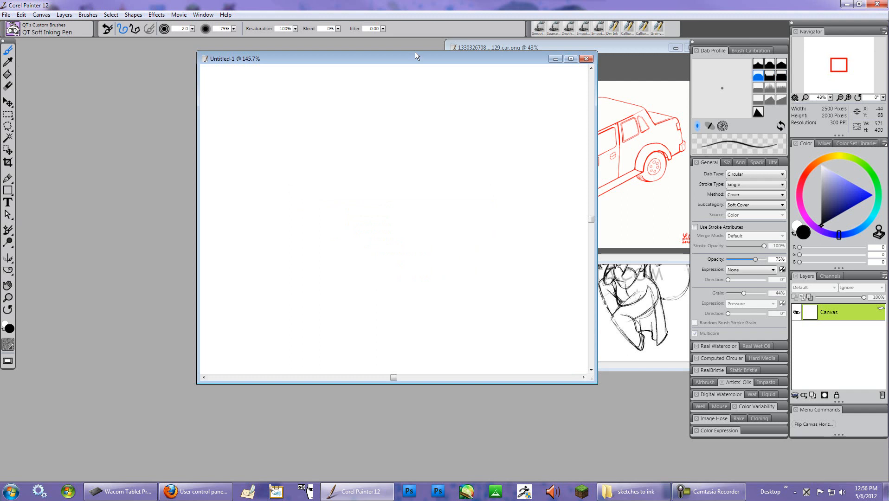
{"action": "left_click", "coordinate": [556, 58]}
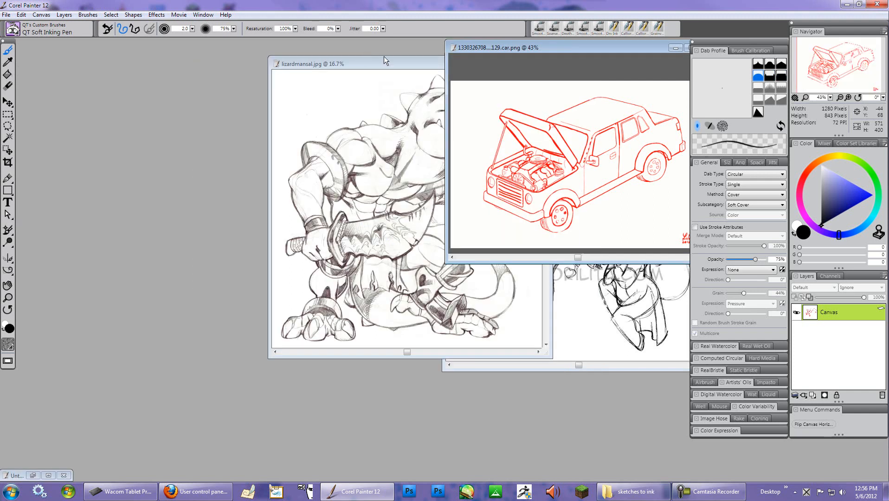
{"action": "left_click_drag", "start_coordinate": [396, 65], "coordinate": [269, 64]}
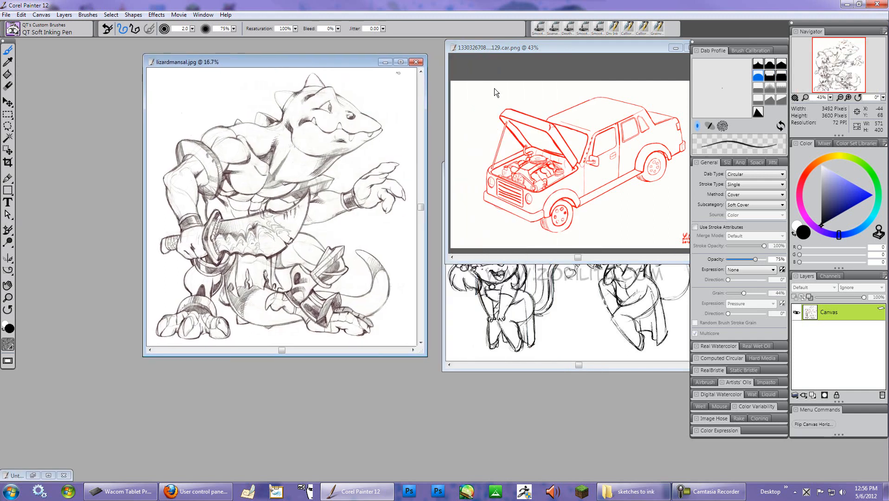
{"action": "left_click", "coordinate": [605, 367]}
{"action": "left_click_drag", "start_coordinate": [568, 170], "coordinate": [558, 255]}
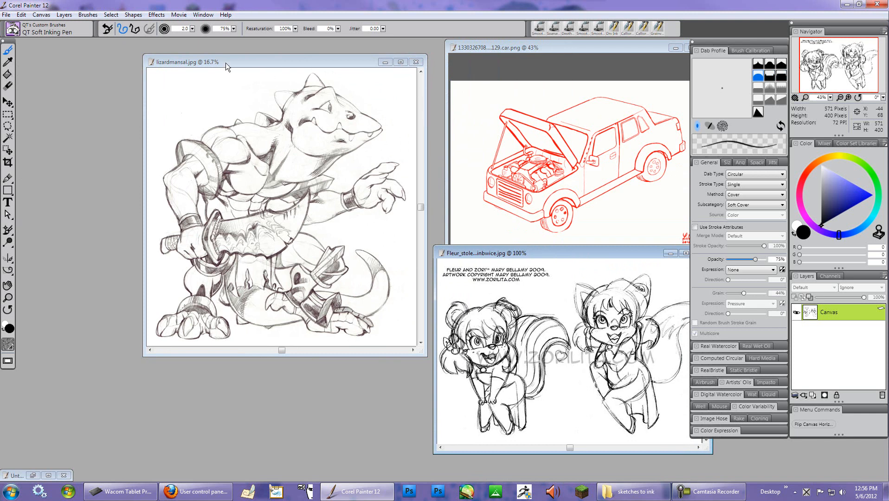
{"action": "left_click", "coordinate": [301, 64]}
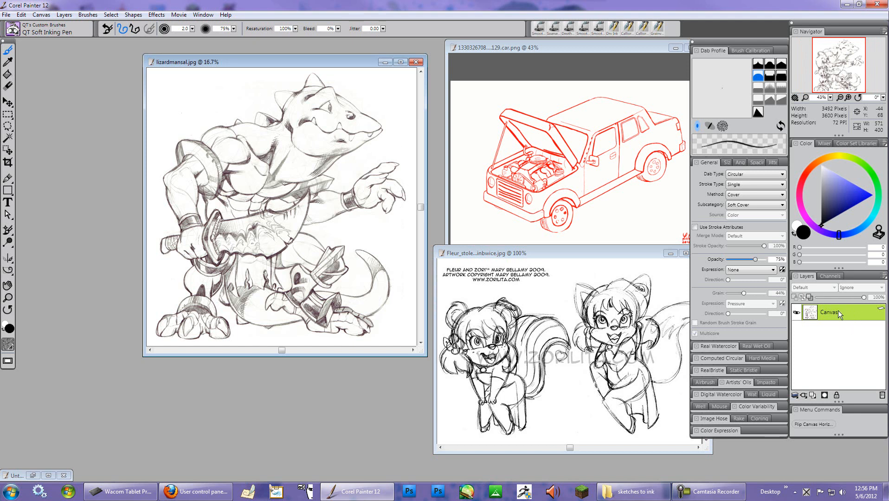
- Move the Navigator, Color and Layers panel group onto the workspace beside the sketches
{"action": "left_click", "coordinate": [883, 277]}
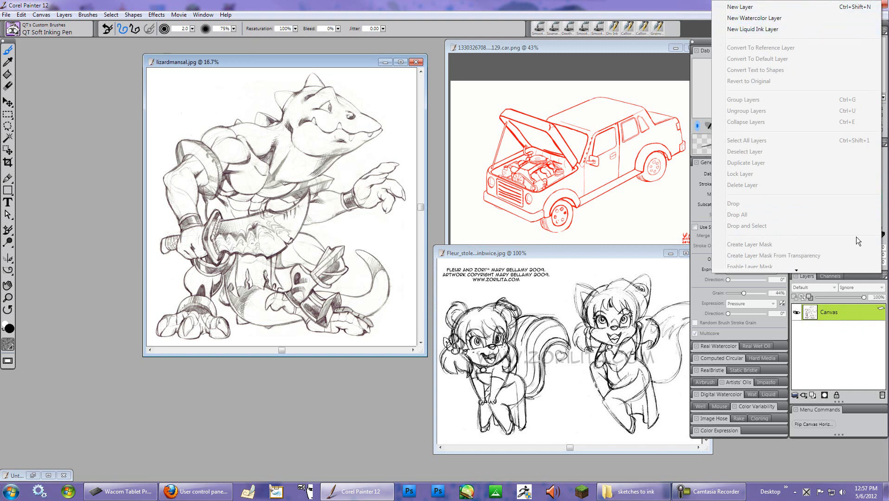
{"action": "left_click", "coordinate": [845, 367]}
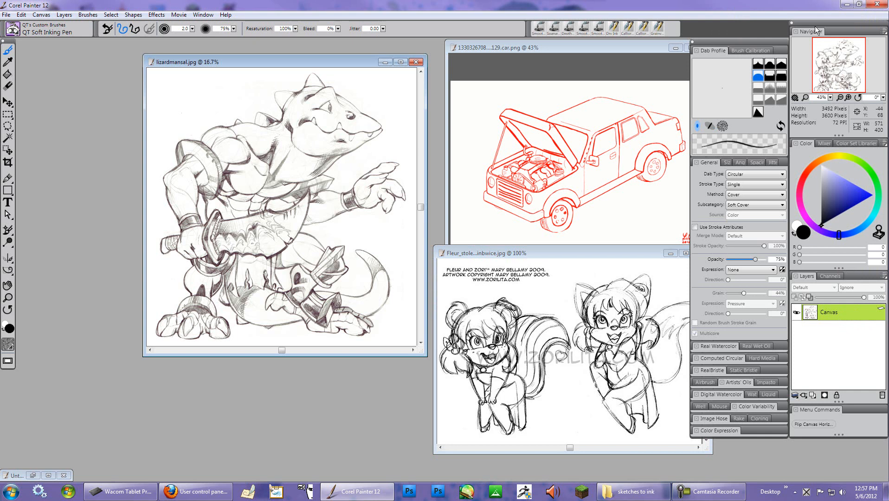
{"action": "left_click_drag", "start_coordinate": [842, 22], "coordinate": [642, 55]}
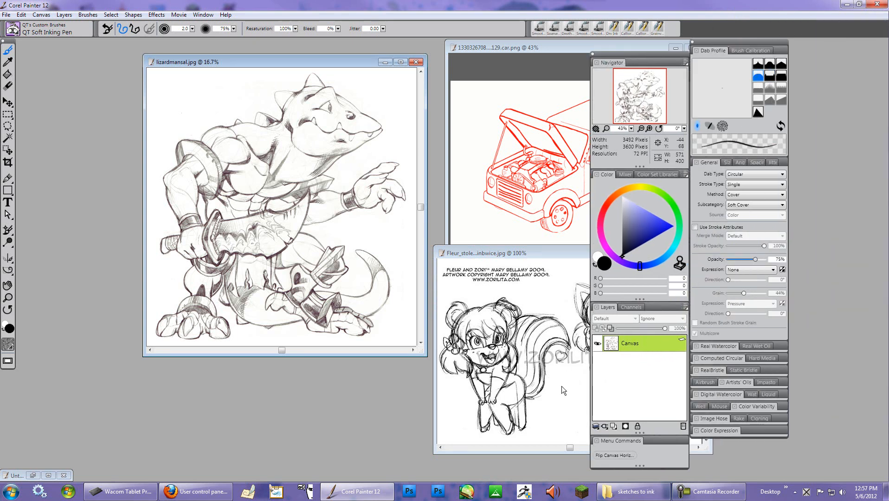
- Lift the lizard sketch's canvas to a watercolor layer and set its composite method to GelCover
{"action": "left_click", "coordinate": [685, 307]}
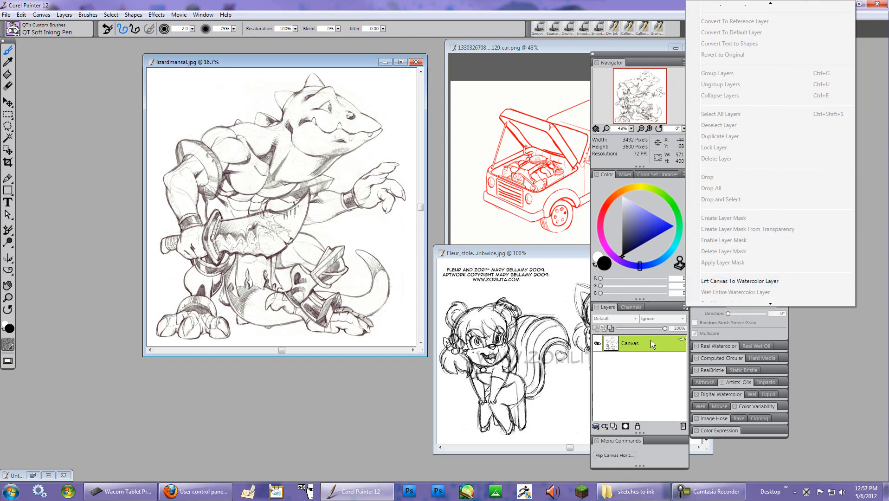
{"action": "left_click", "coordinate": [732, 281]}
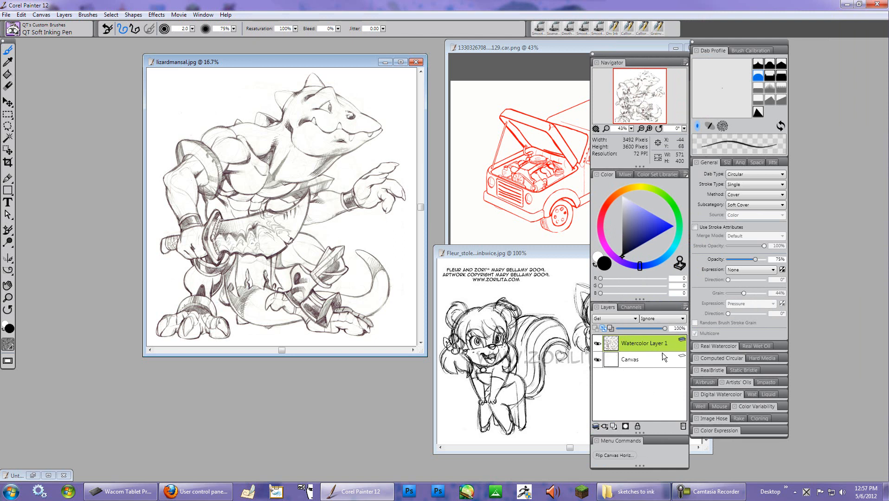
{"action": "left_click", "coordinate": [634, 318]}
{"action": "key", "text": "Down"}
{"action": "key", "text": "Down"}
{"action": "key", "text": "Down"}
{"action": "key", "text": "Down"}
{"action": "key", "text": "Down"}
{"action": "key", "text": "Down"}
{"action": "key", "text": "Down"}
{"action": "key", "text": "Down"}
{"action": "key", "text": "Down"}
{"action": "key", "text": "Down"}
{"action": "key", "text": "Down"}
{"action": "key", "text": "Down"}
{"action": "key", "text": "Down"}
{"action": "key", "text": "Down"}
{"action": "key", "text": "Down"}
{"action": "key", "text": "Down"}
{"action": "key", "text": "Down"}
{"action": "key", "text": "Down"}
{"action": "key", "text": "Down"}
{"action": "key", "text": "Down"}
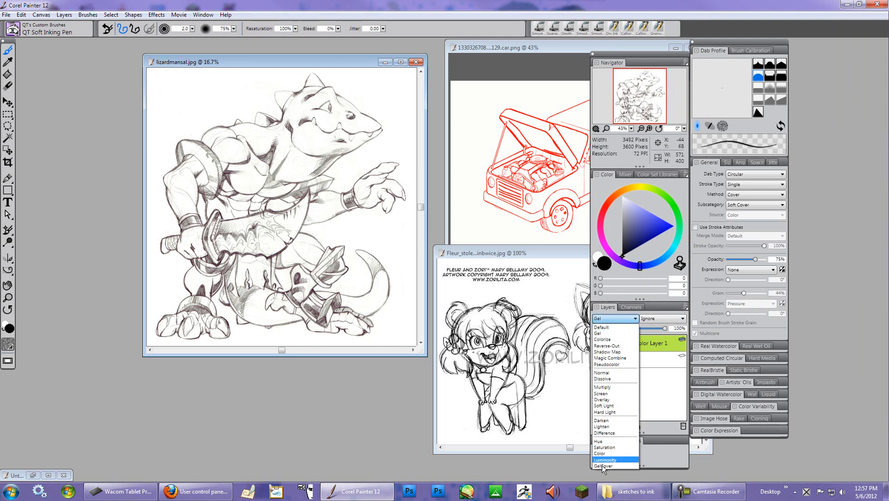
{"action": "key", "text": "Return"}
{"action": "double_click", "coordinate": [682, 343]}
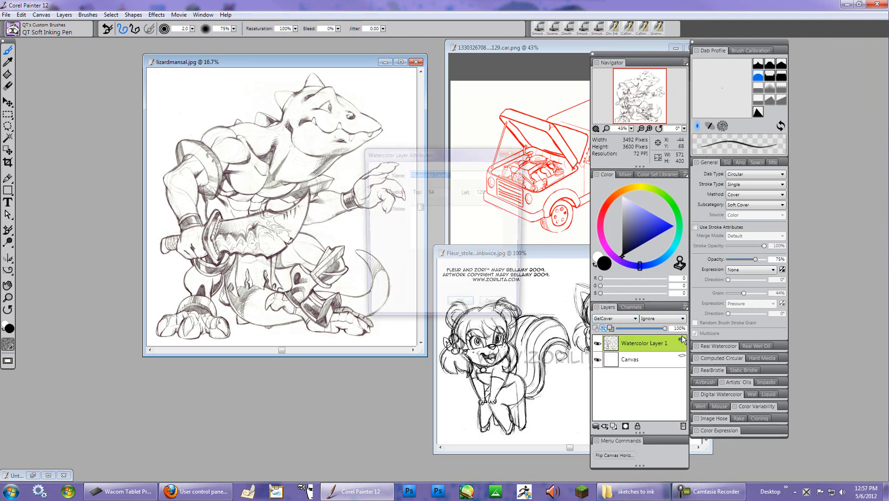
{"action": "left_click", "coordinate": [497, 309]}
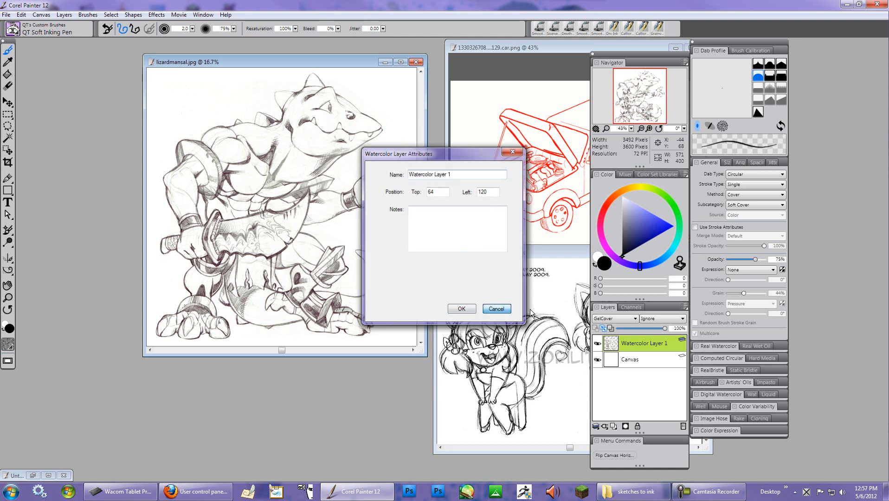
{"action": "left_click_drag", "start_coordinate": [664, 328], "coordinate": [642, 328]}
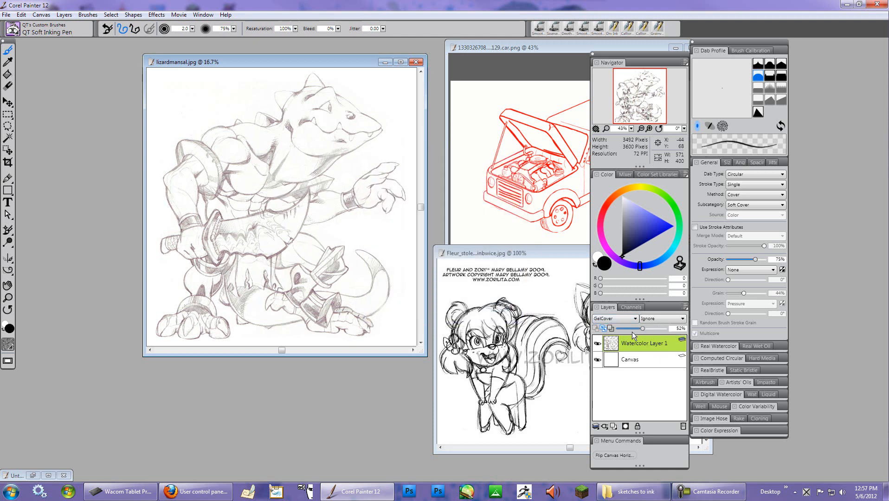
{"action": "left_click_drag", "start_coordinate": [646, 329], "coordinate": [669, 328]}
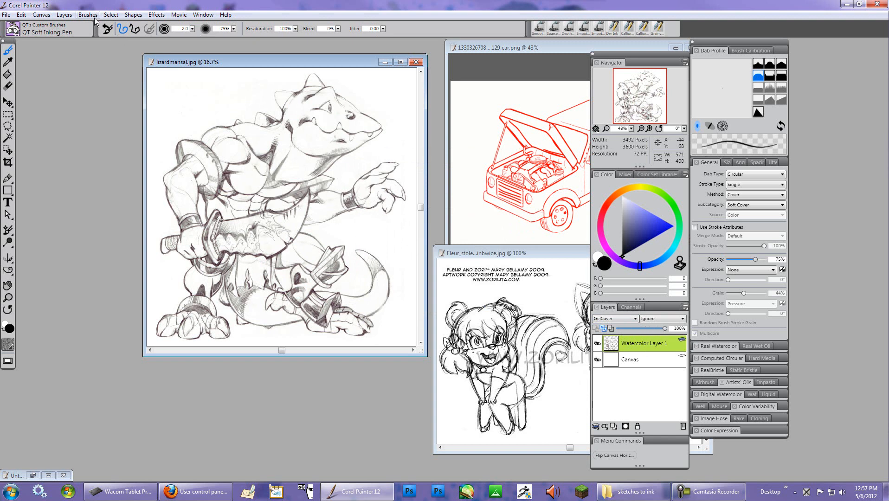
{"action": "left_click", "coordinate": [134, 16]}
{"action": "left_click", "coordinate": [138, 17]}
{"action": "left_click", "coordinate": [203, 16]}
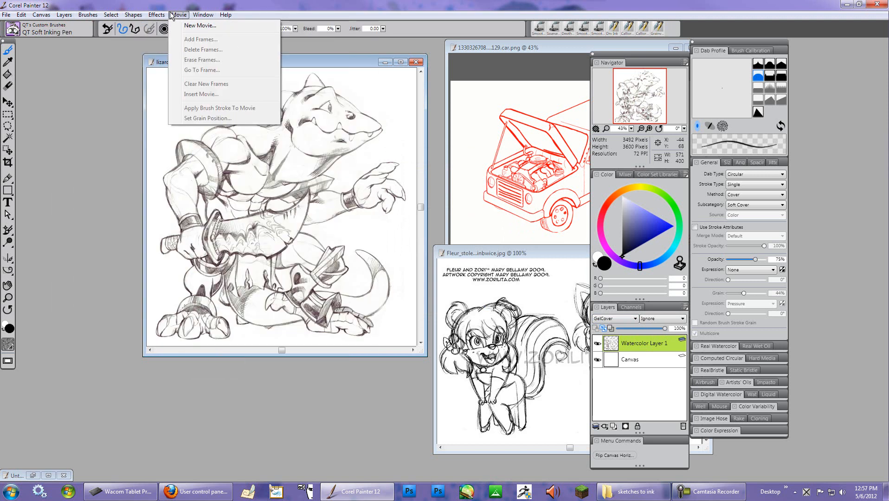
- Adjust the watercolor layer's colors, committing it to an image layer, with Hue Shift 33% and Saturation 97%
{"action": "mouse_move", "coordinate": [219, 54]}
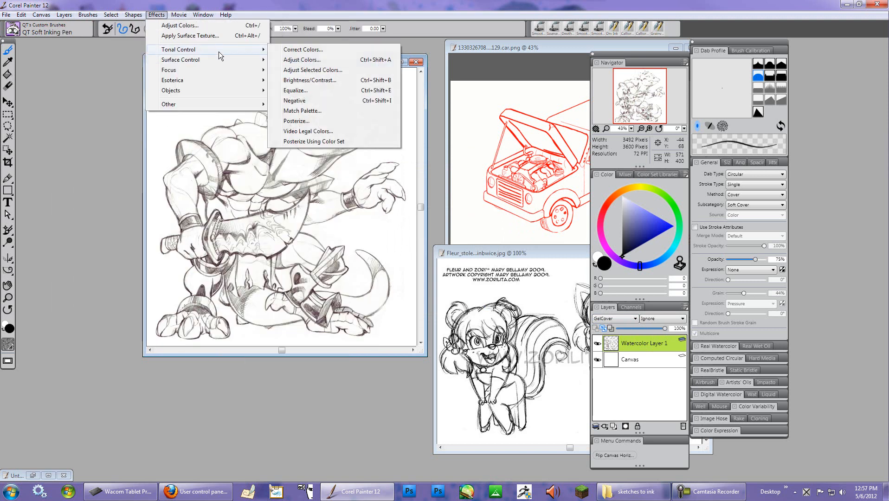
{"action": "left_click", "coordinate": [317, 61]}
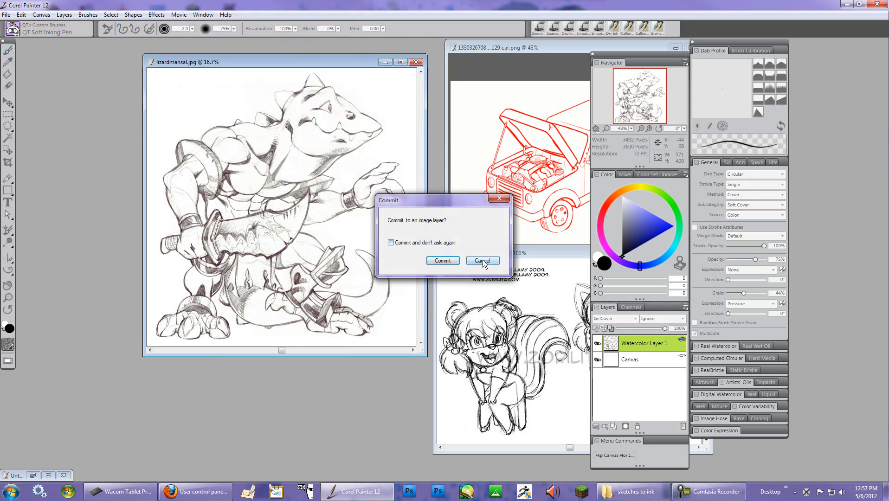
{"action": "left_click", "coordinate": [442, 261]}
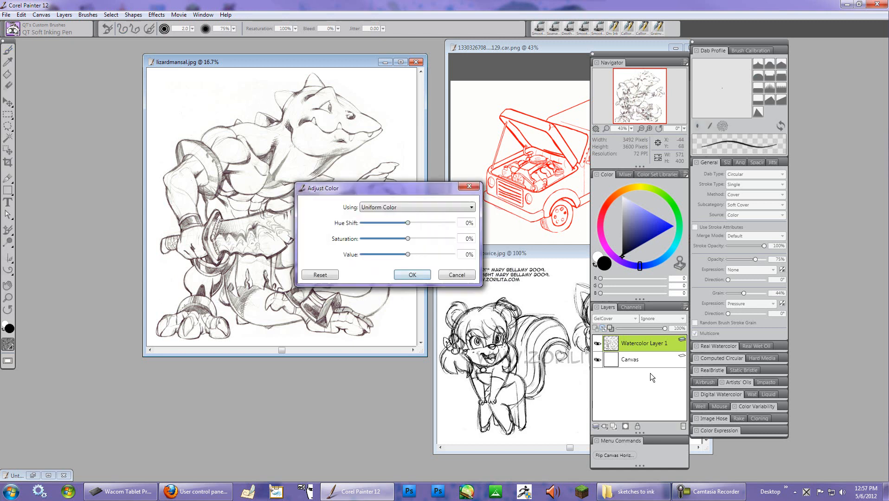
{"action": "left_click_drag", "start_coordinate": [407, 223], "coordinate": [395, 224]}
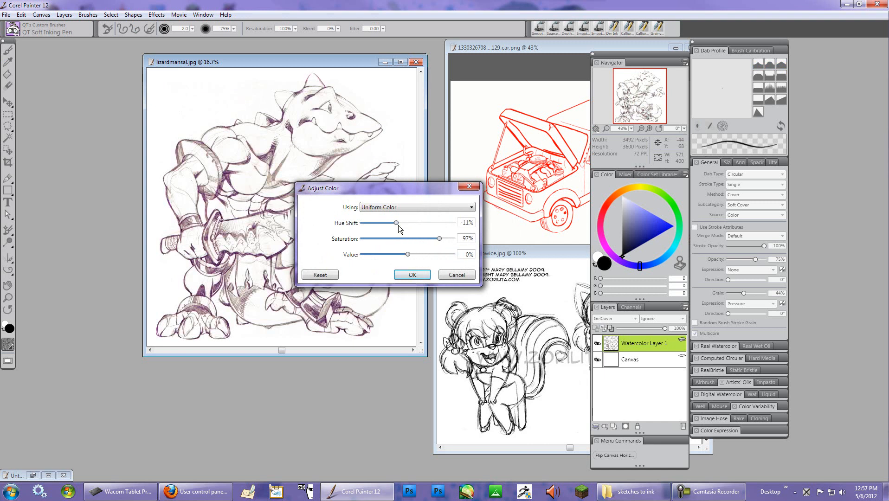
{"action": "left_click_drag", "start_coordinate": [405, 222], "coordinate": [438, 222]}
{"action": "left_click_drag", "start_coordinate": [416, 187], "coordinate": [552, 200]}
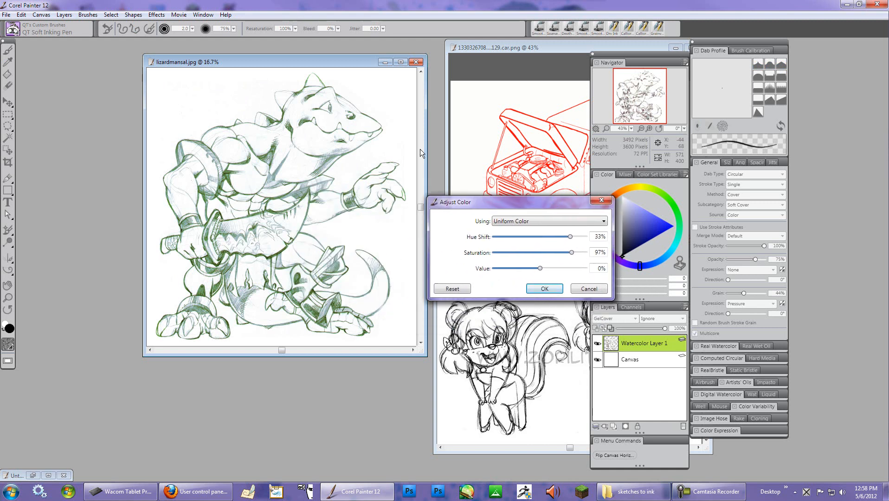
{"action": "left_click", "coordinate": [542, 288]}
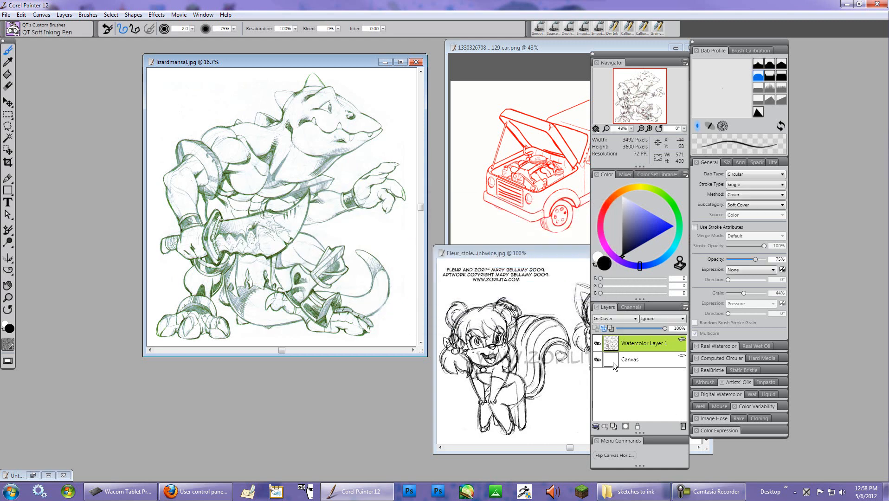
- Set the watercolor layer's opacity to 45% and undo a stray test stroke on the lizard sketch
{"action": "left_click", "coordinate": [657, 329]}
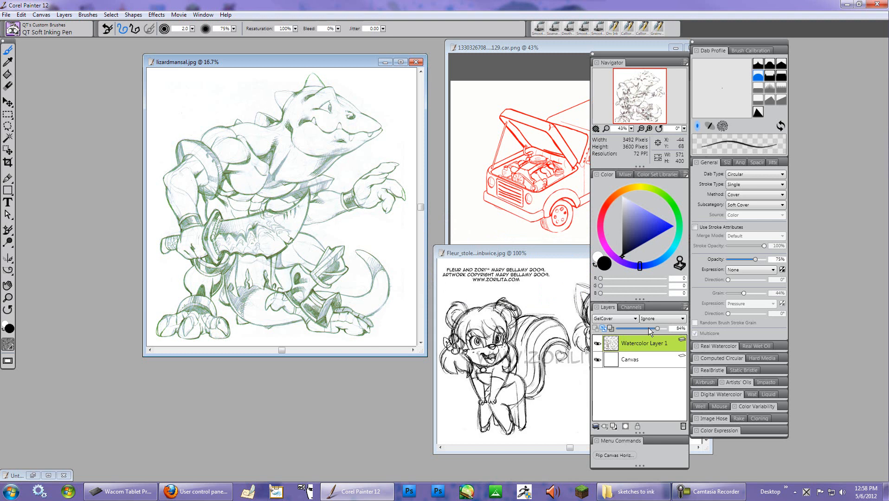
{"action": "left_click_drag", "start_coordinate": [646, 329], "coordinate": [638, 329]}
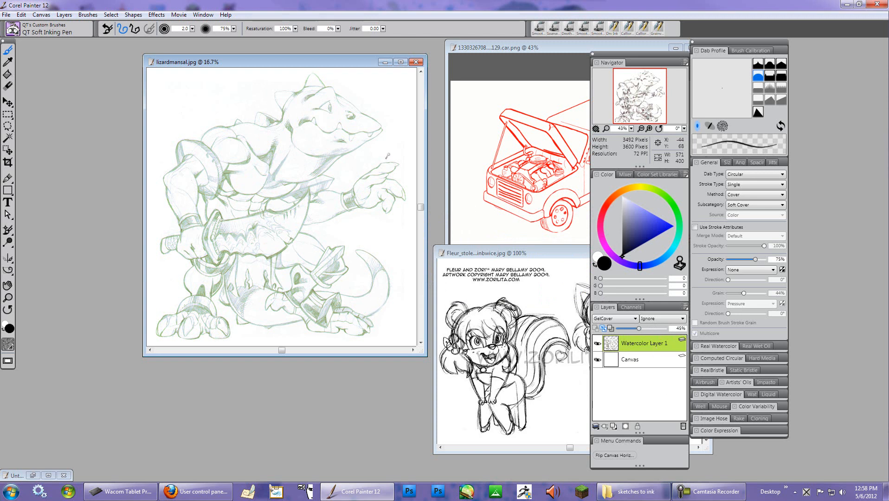
{"action": "mouse_move", "coordinate": [392, 139]}
{"action": "left_mouse_down"}
{"action": "mouse_move", "coordinate": [388, 169]}
{"action": "mouse_move", "coordinate": [345, 190]}
{"action": "mouse_move", "coordinate": [344, 246]}
{"action": "mouse_move", "coordinate": [279, 144]}
{"action": "mouse_move", "coordinate": [301, 260]}
{"action": "mouse_move", "coordinate": [371, 209]}
{"action": "mouse_move", "coordinate": [332, 168]}
{"action": "left_mouse_up"}
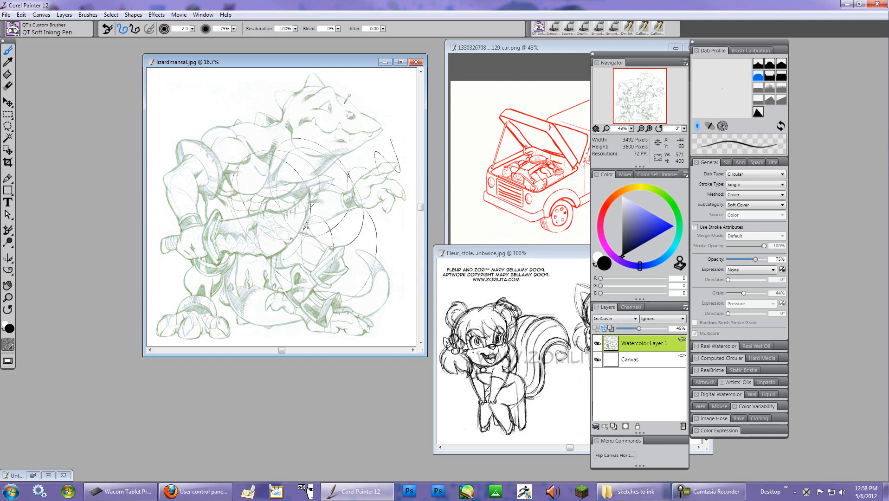
{"action": "key", "text": "ctrl+z"}
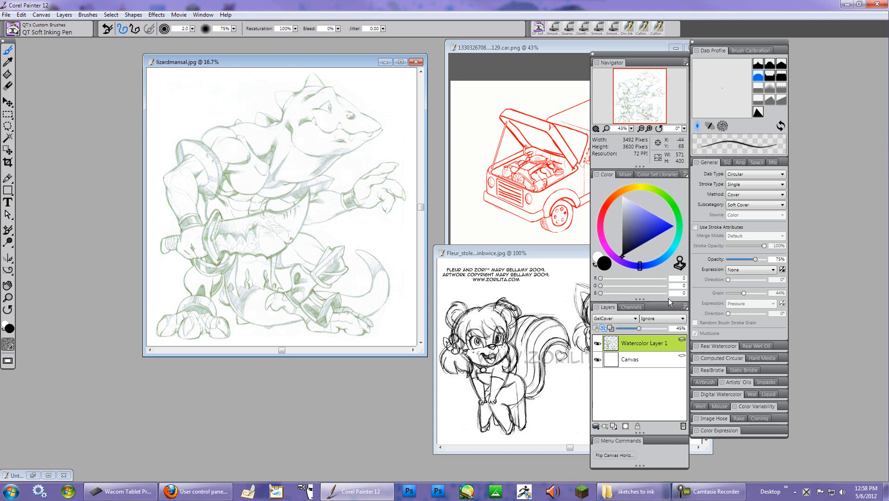
- Bring the Fleur sketch window forward, paste the clipboard into it as a new layer, and select its canvas
{"action": "left_click", "coordinate": [551, 253]}
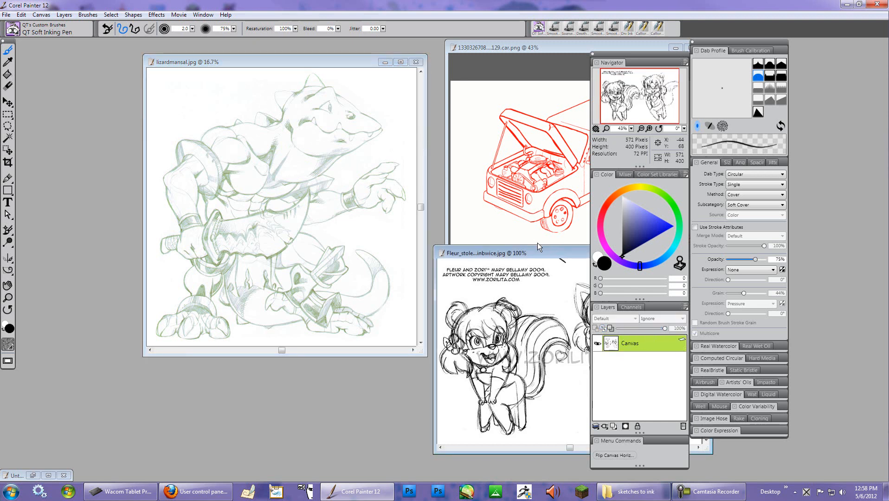
{"action": "left_click_drag", "start_coordinate": [540, 254], "coordinate": [389, 99]}
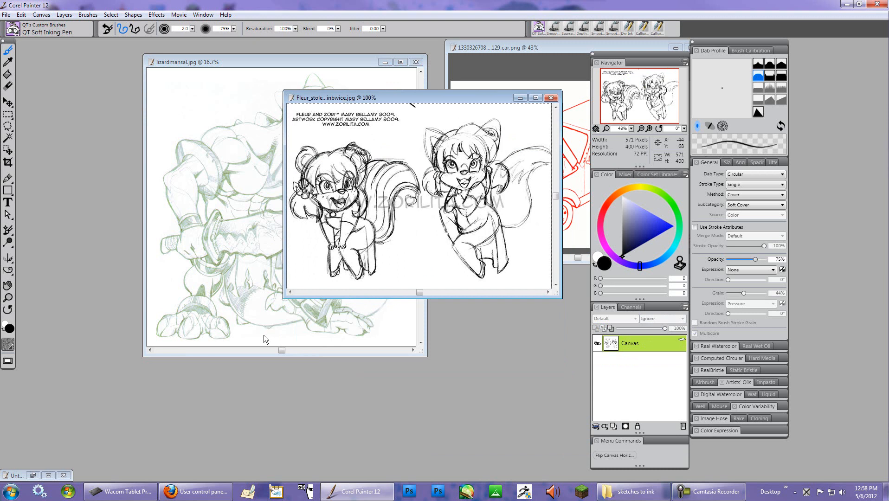
{"action": "key", "text": "ctrl+v"}
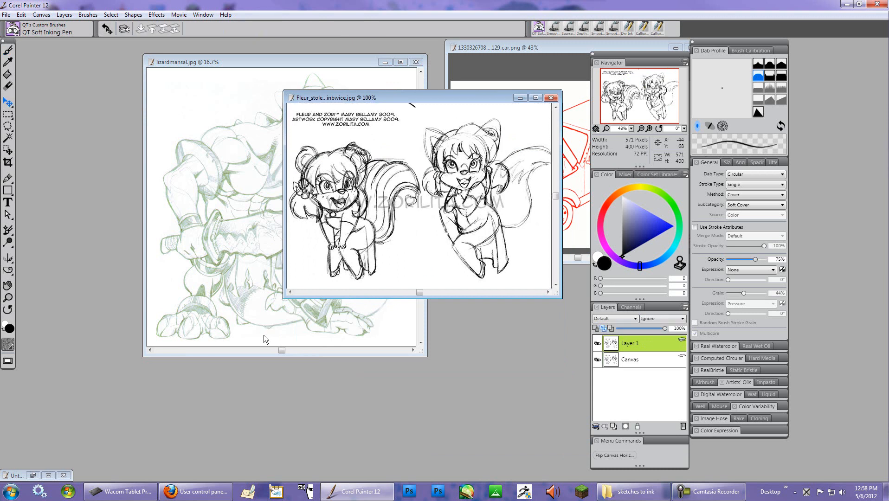
{"action": "left_click", "coordinate": [657, 359]}
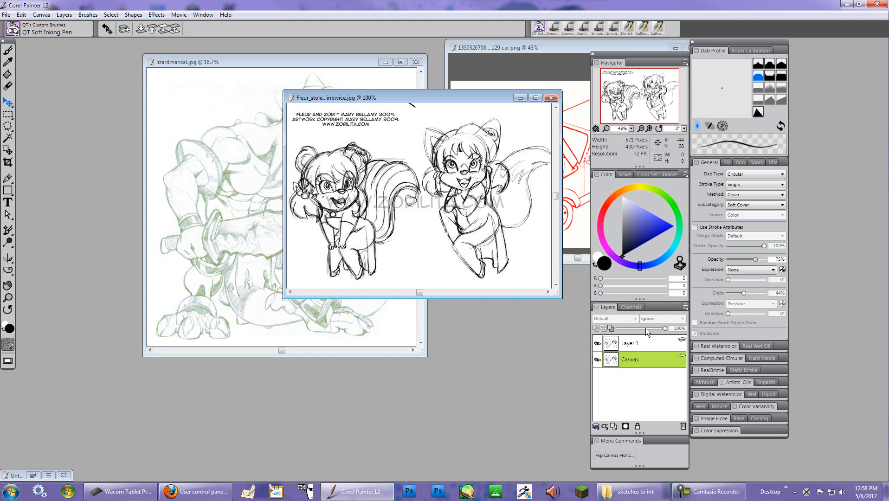
{"action": "key", "text": "ctrl+a"}
{"action": "key", "text": "ctrl+d"}
- Maximize the lizard sketch window and dock the Navigator, Color and Layers panels at the screen edge
{"action": "left_click_drag", "start_coordinate": [330, 58], "coordinate": [373, 84]}
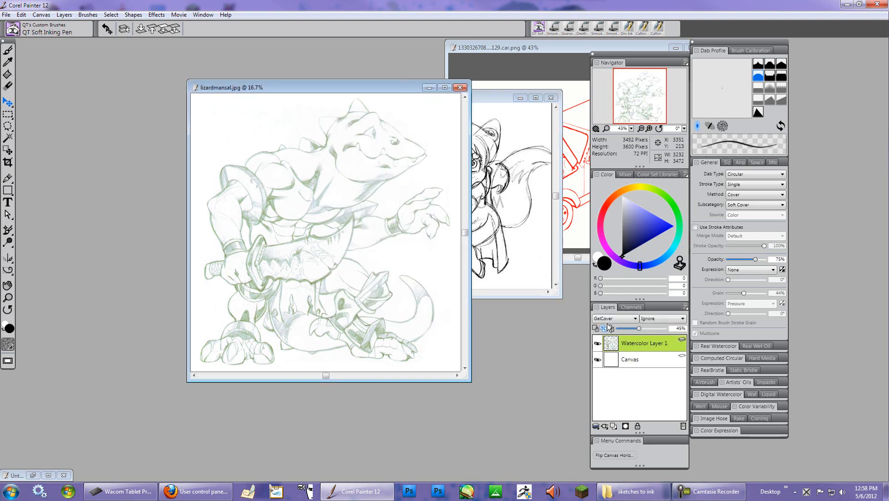
{"action": "left_click", "coordinate": [444, 88]}
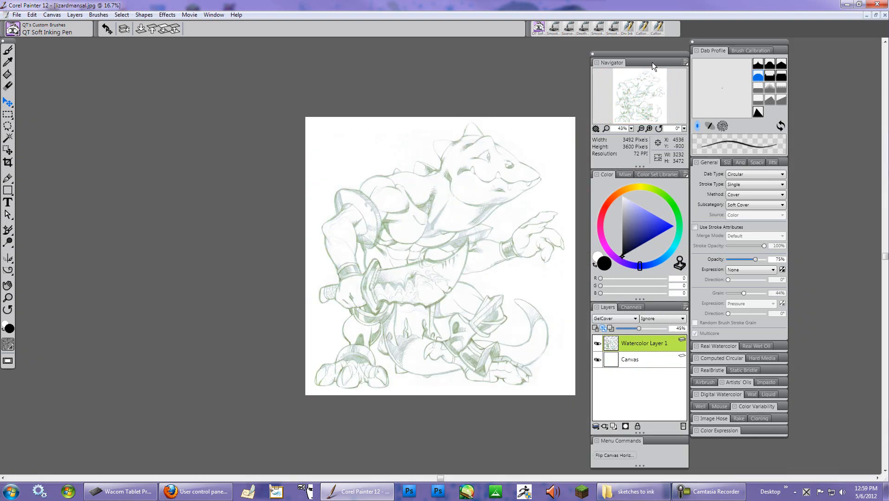
{"action": "left_click_drag", "start_coordinate": [648, 53], "coordinate": [853, 30]}
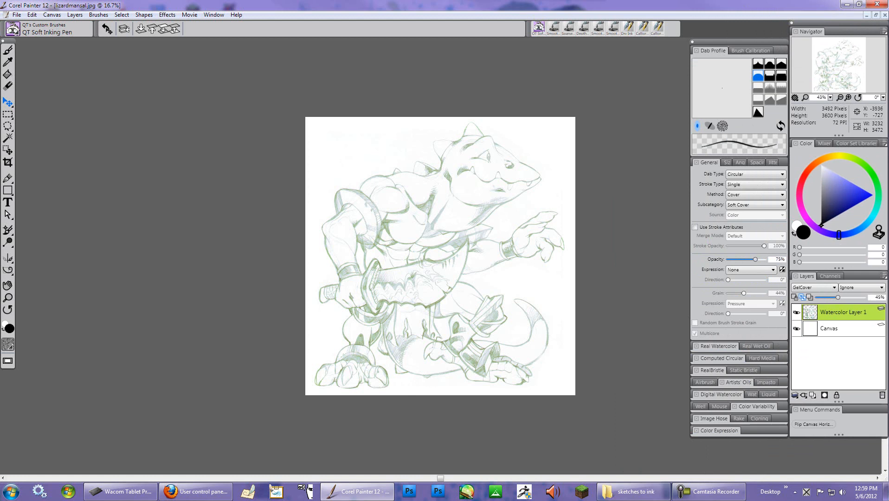
- Switch to the Brush tool and add a new empty layer above the watercolor layer
{"action": "left_click", "coordinate": [8, 50]}
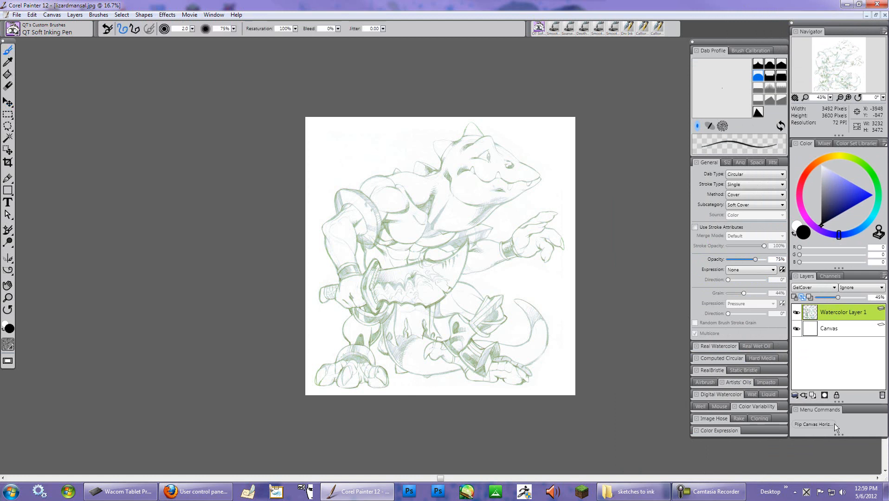
{"action": "left_click", "coordinate": [814, 397]}
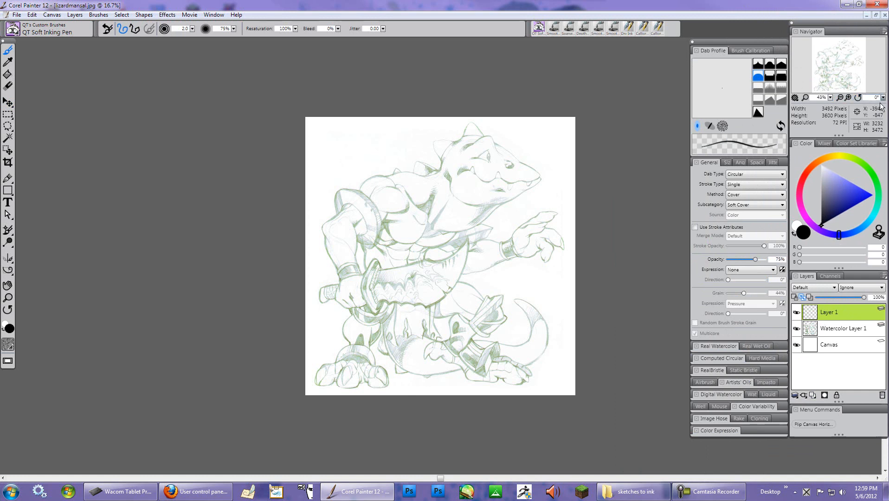
- Rotate, zoom and reset the canvas view several times to test page rotation on the lizard sketch
{"action": "mouse_move", "coordinate": [797, 103]}
{"action": "left_mouse_down"}
{"action": "mouse_move", "coordinate": [815, 104]}
{"action": "mouse_move", "coordinate": [796, 104]}
{"action": "left_mouse_up"}
{"action": "left_click", "coordinate": [858, 98]}
{"action": "left_click", "coordinate": [830, 97]}
{"action": "left_click", "coordinate": [839, 104]}
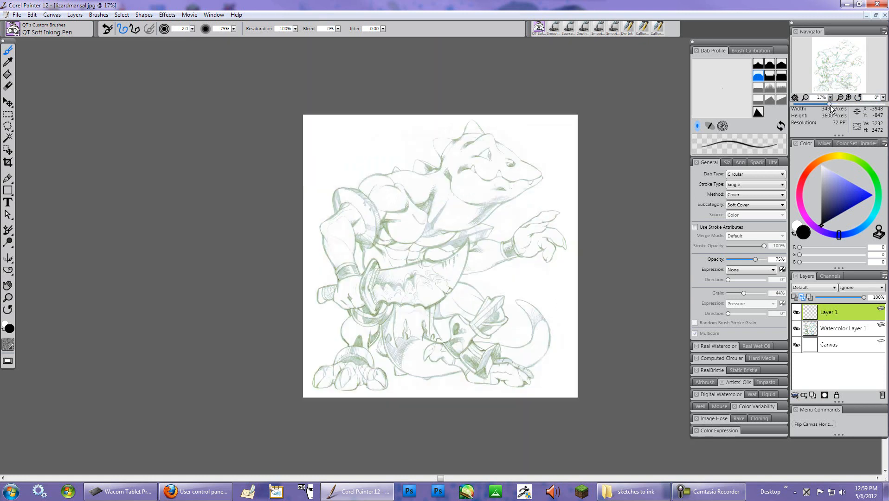
{"action": "left_click", "coordinate": [833, 105]}
{"action": "key", "text": "e"}
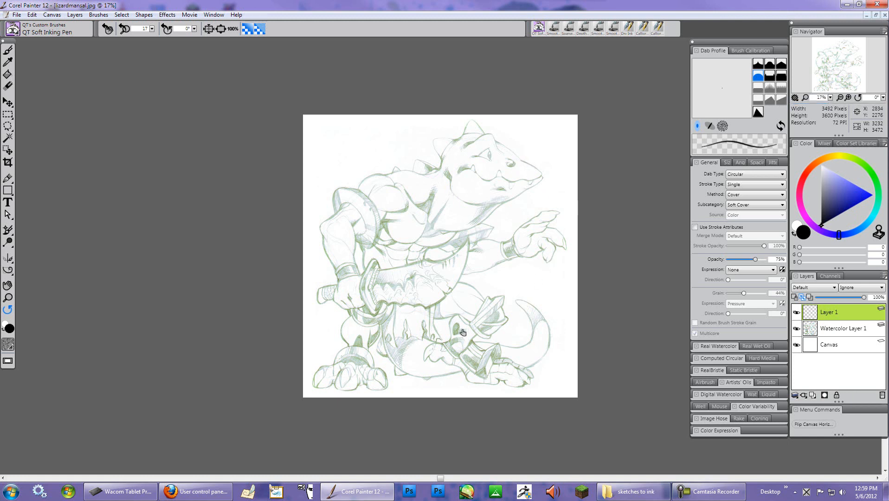
{"action": "mouse_move", "coordinate": [528, 152]}
{"action": "left_mouse_down"}
{"action": "mouse_move", "coordinate": [534, 283]}
{"action": "mouse_move", "coordinate": [573, 302]}
{"action": "mouse_move", "coordinate": [488, 130]}
{"action": "mouse_move", "coordinate": [534, 214]}
{"action": "mouse_move", "coordinate": [532, 145]}
{"action": "left_mouse_up"}
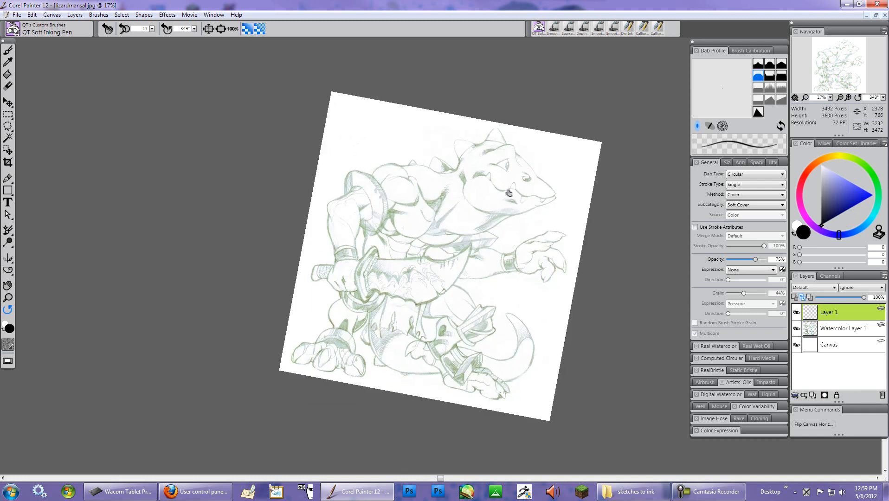
{"action": "left_click_drag", "start_coordinate": [469, 235], "coordinate": [476, 242]}
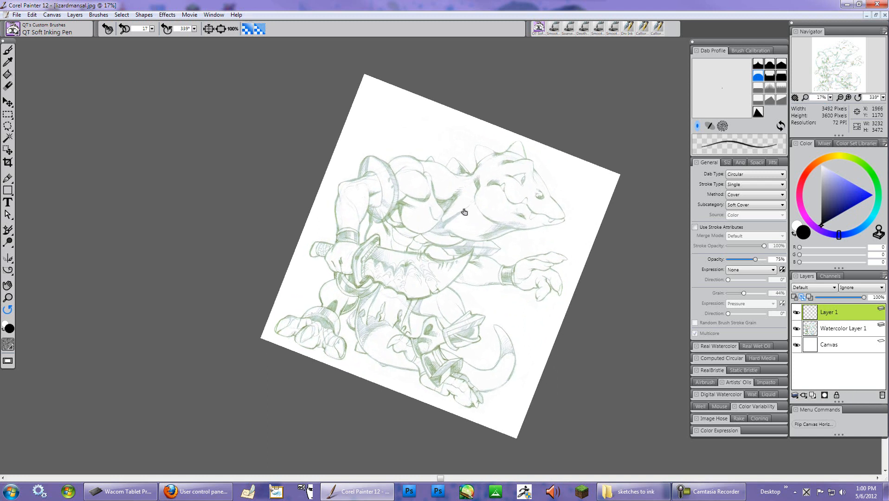
{"action": "left_click_drag", "start_coordinate": [525, 236], "coordinate": [510, 226]}
{"action": "left_click", "coordinate": [499, 216]}
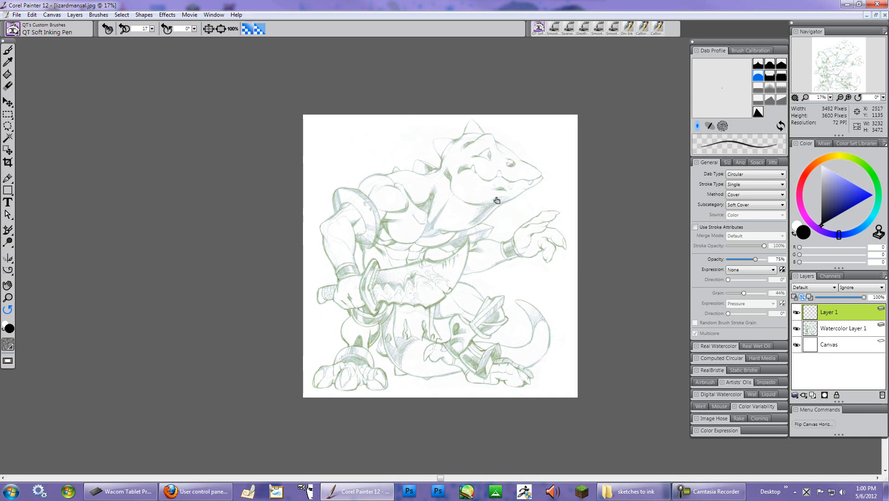
{"action": "left_click_drag", "start_coordinate": [490, 193], "coordinate": [512, 313]}
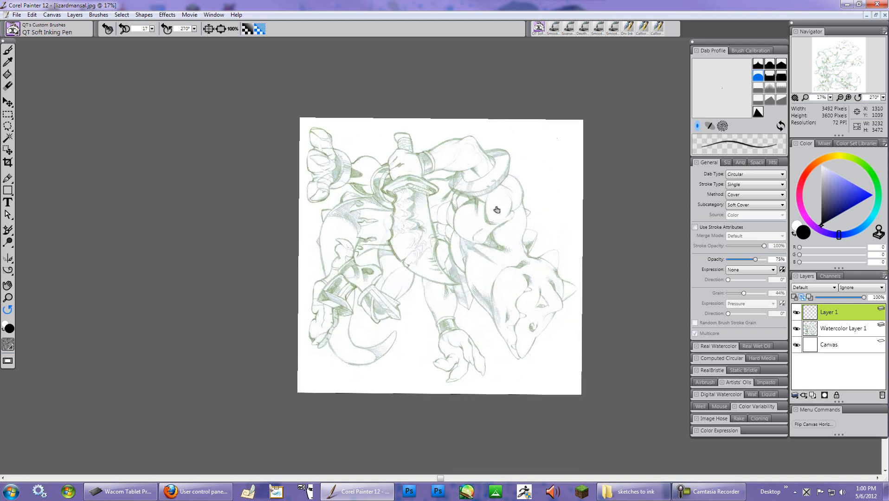
{"action": "left_click_drag", "start_coordinate": [495, 209], "coordinate": [496, 212]}
{"action": "left_click", "coordinate": [496, 212]}
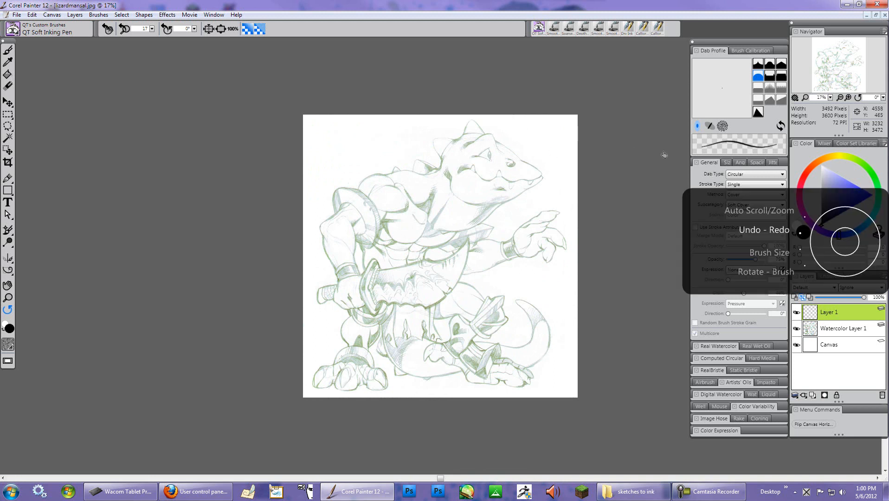
{"action": "left_click", "coordinate": [771, 272]}
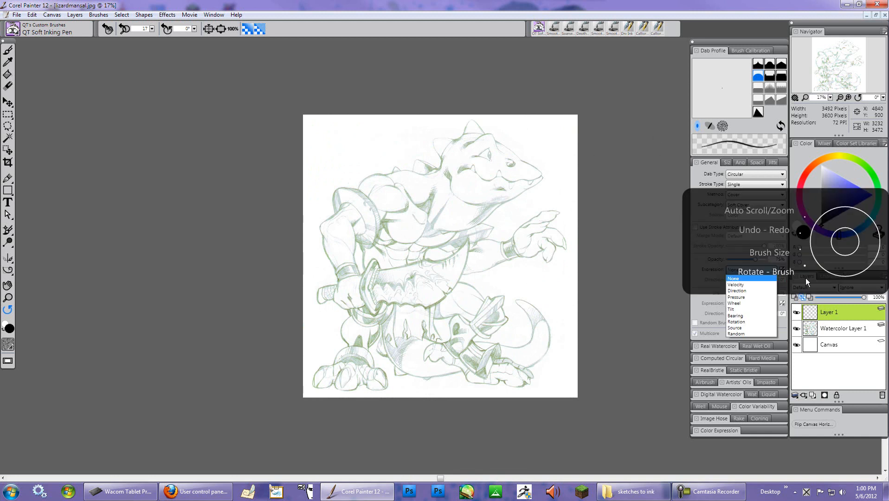
{"action": "left_click", "coordinate": [502, 186]}
{"action": "left_click_drag", "start_coordinate": [493, 167], "coordinate": [546, 208]}
{"action": "left_click", "coordinate": [541, 217]}
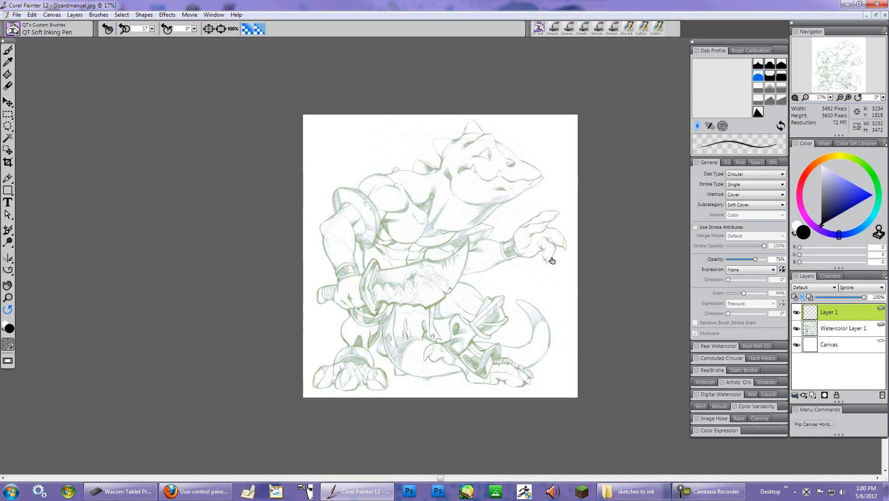
{"action": "mouse_move", "coordinate": [515, 188]}
{"action": "left_mouse_down"}
{"action": "mouse_move", "coordinate": [523, 338]}
{"action": "mouse_move", "coordinate": [552, 204]}
{"action": "left_mouse_up"}
- Select the QT Scratchboard Ink brush from QT's Custom Brushes
{"action": "key", "text": "b"}
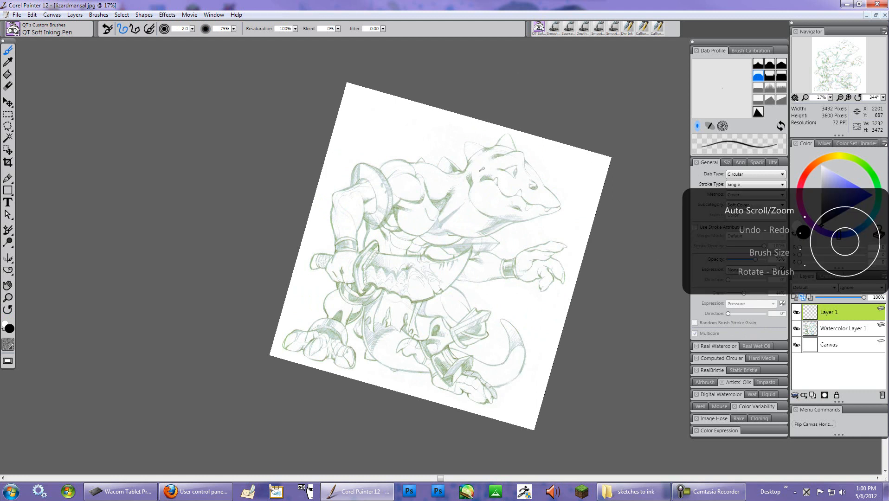
{"action": "scroll", "coordinate": [482, 170], "scroll_direction": "down", "scroll_amount": 2}
{"action": "scroll", "coordinate": [483, 168], "scroll_direction": "up", "scroll_amount": 6}
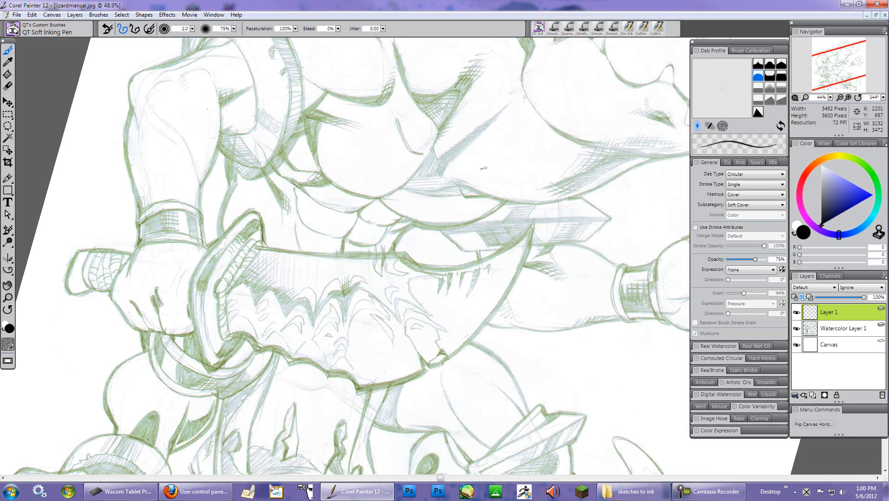
{"action": "scroll", "coordinate": [483, 168], "scroll_direction": "up", "scroll_amount": 2}
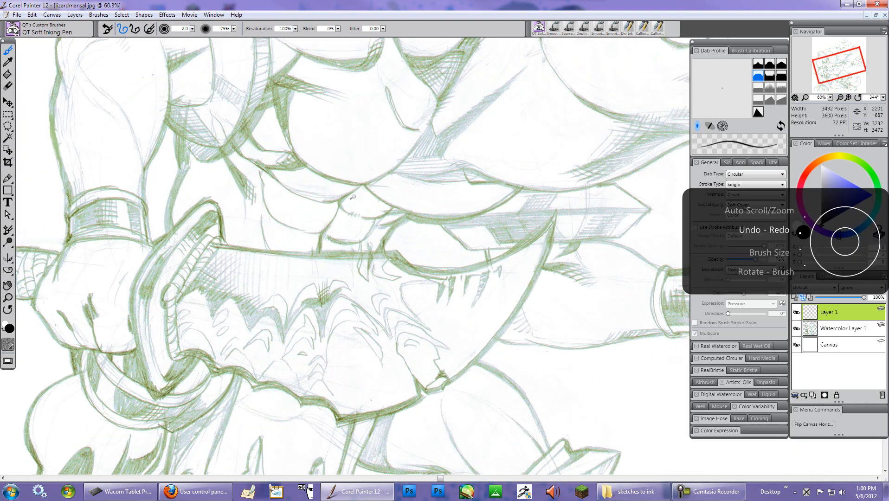
{"action": "key", "text": "e"}
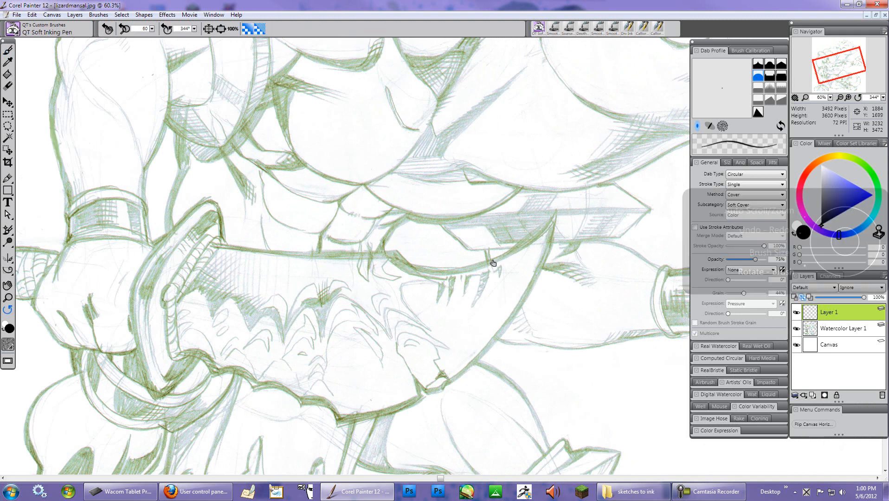
{"action": "left_click_drag", "start_coordinate": [493, 261], "coordinate": [492, 372]}
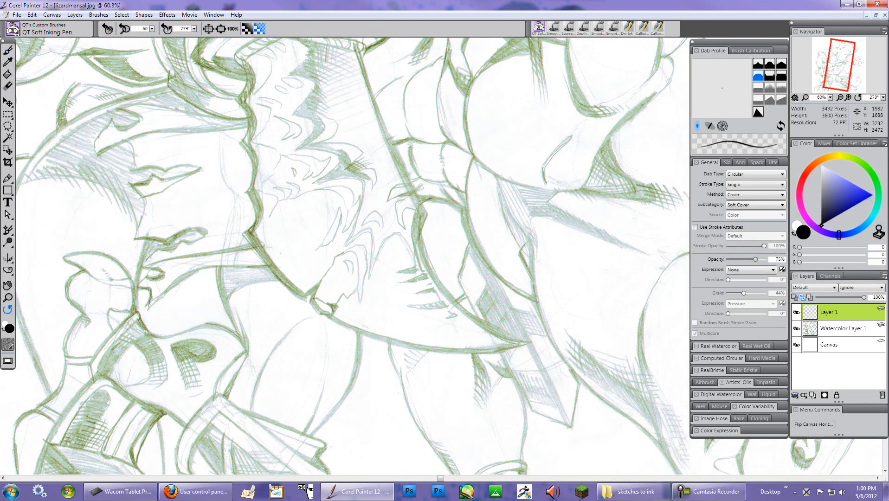
{"action": "left_click", "coordinate": [15, 31]}
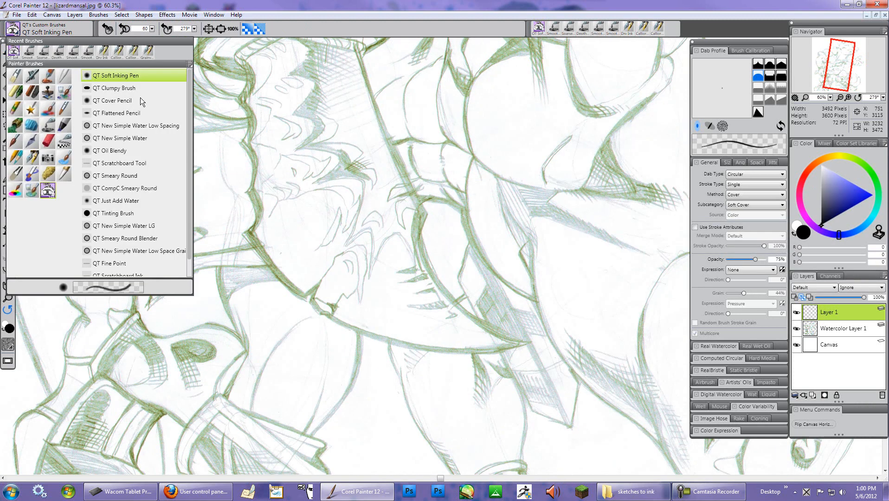
{"action": "left_click_drag", "start_coordinate": [188, 251], "coordinate": [187, 270]}
{"action": "left_click", "coordinate": [126, 257]}
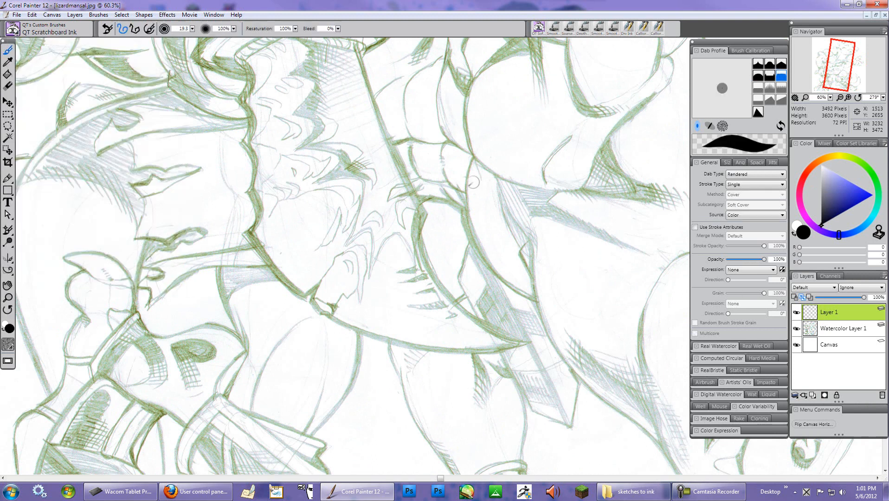
- Resize the QT Scratchboard Ink brush to 6.0 and ink a thin line over a sketch contour on the new layer
{"action": "left_click_drag", "start_coordinate": [356, 43], "coordinate": [371, 103]}
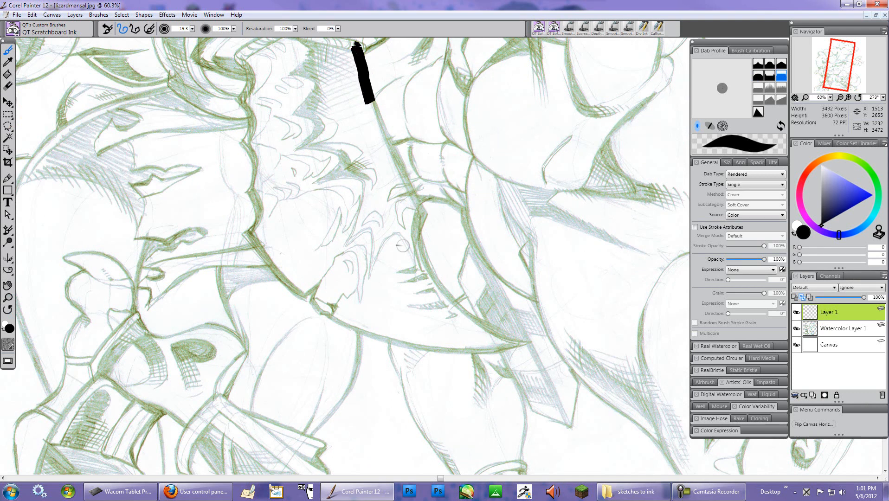
{"action": "key", "text": "ctrl+z"}
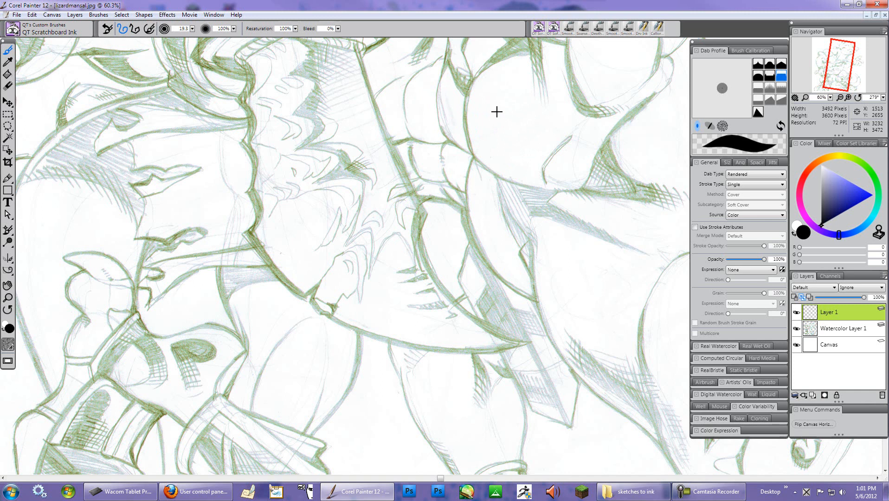
{"action": "key", "text": "ctrl+alt"}
{"action": "key", "text": "ctrl+alt"}
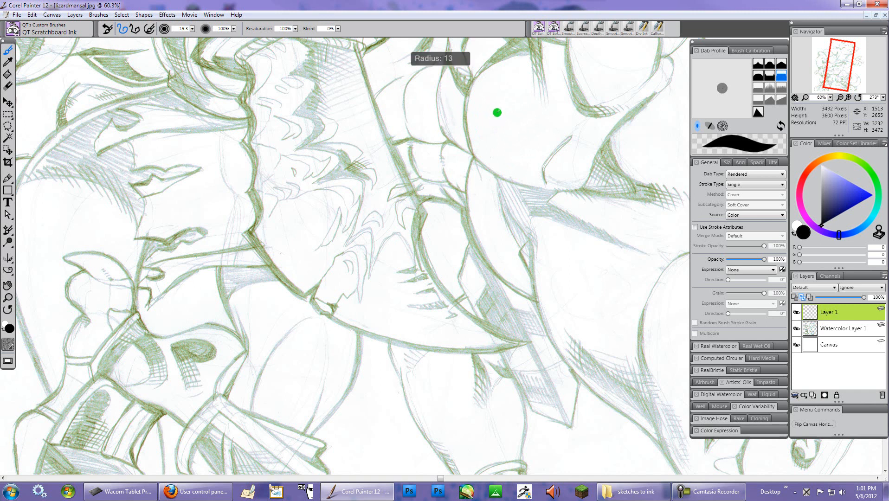
{"action": "left_click_drag", "start_coordinate": [496, 112], "coordinate": [500, 112]}
{"action": "left_click_drag", "start_coordinate": [497, 112], "coordinate": [503, 110]}
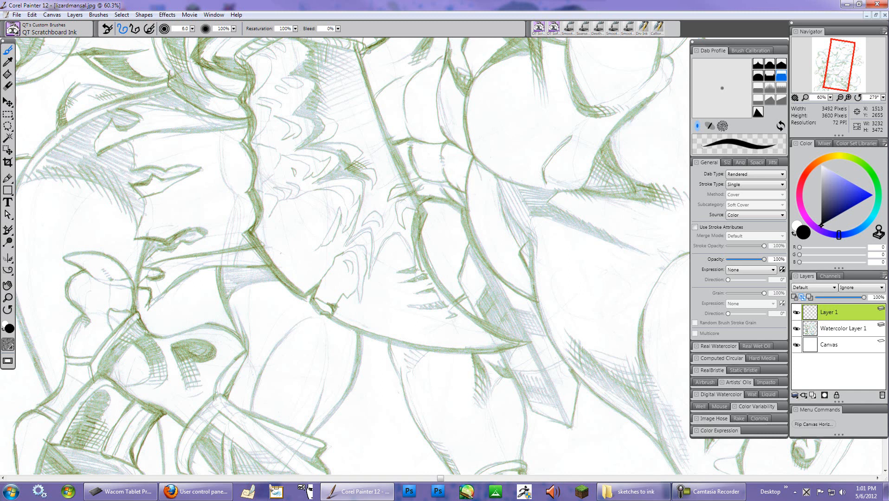
{"action": "left_click_drag", "start_coordinate": [355, 43], "coordinate": [418, 209]}
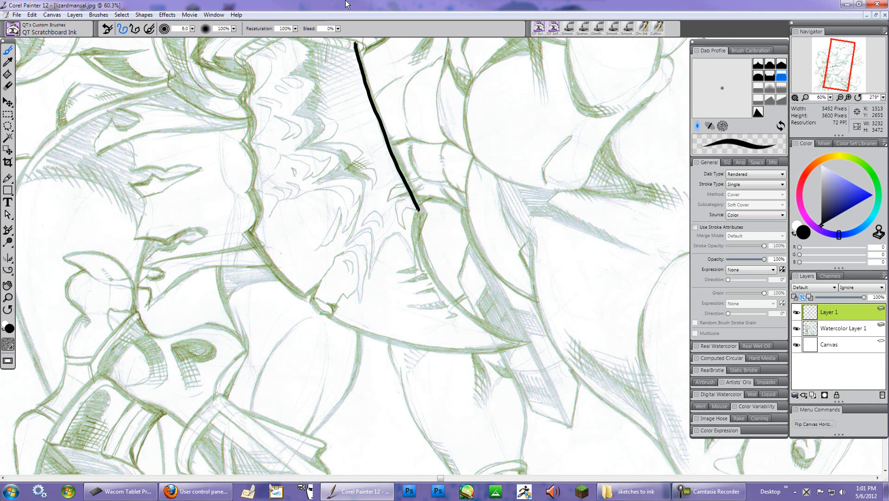
- Try inking a straight line along a sketch contour several times, undoing each attempt
{"action": "key", "text": "ctrl+z"}
{"action": "left_click_drag", "start_coordinate": [354, 43], "coordinate": [420, 211]}
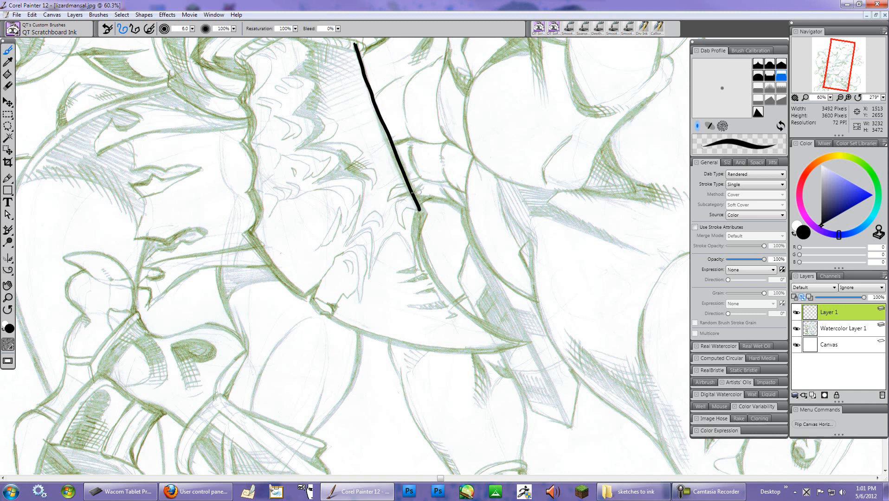
{"action": "key", "text": "ctrl+z"}
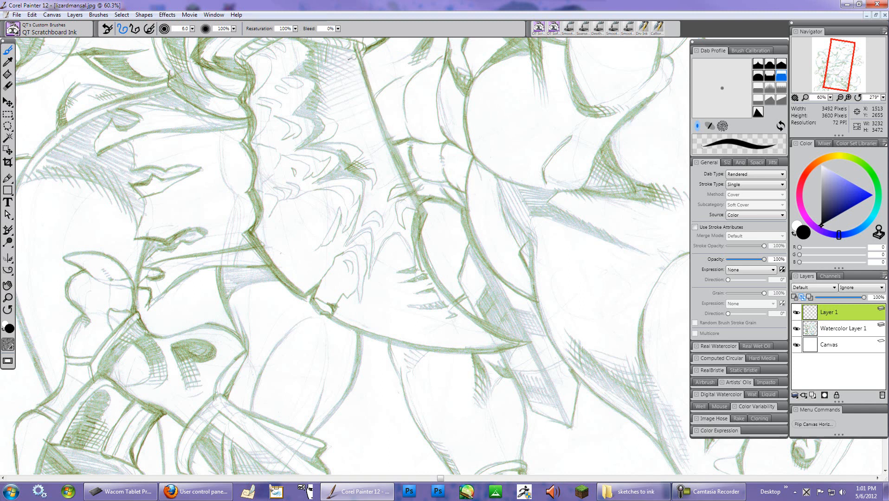
{"action": "left_click_drag", "start_coordinate": [355, 46], "coordinate": [416, 204]}
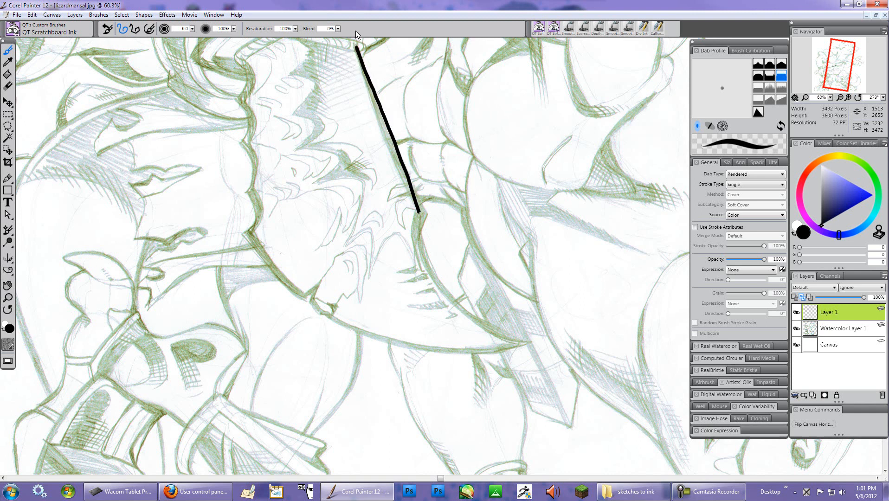
{"action": "key", "text": "ctrl+z"}
{"action": "left_click_drag", "start_coordinate": [355, 45], "coordinate": [422, 229]}
{"action": "key", "text": "ctrl+z"}
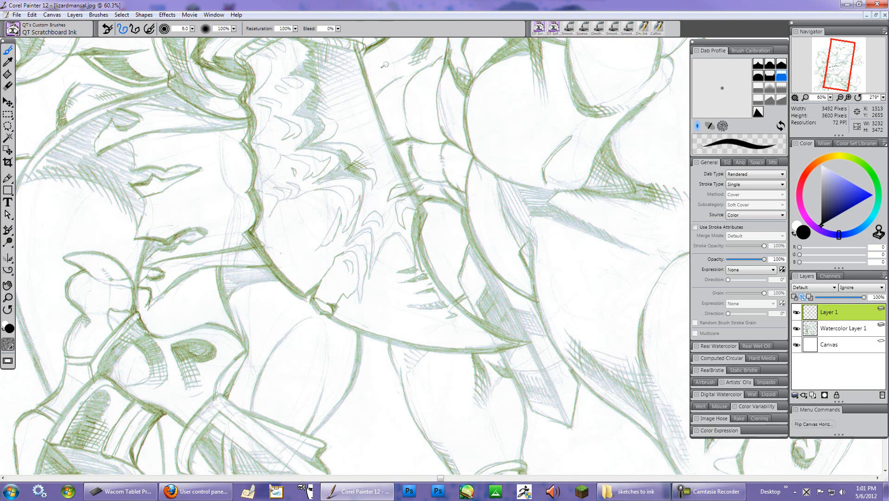
{"action": "left_click_drag", "start_coordinate": [358, 47], "coordinate": [422, 214]}
{"action": "key", "text": "ctrl+z"}
{"action": "left_click_drag", "start_coordinate": [357, 46], "coordinate": [421, 209]}
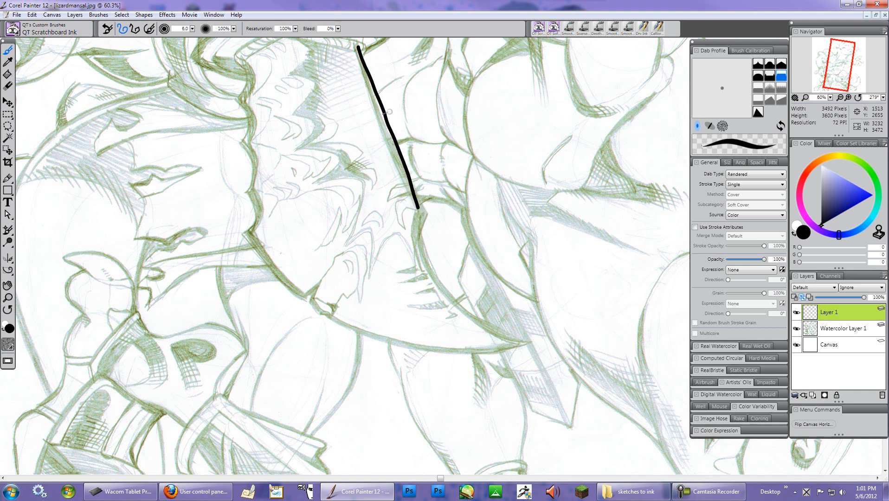
{"action": "key", "text": "ctrl+z"}
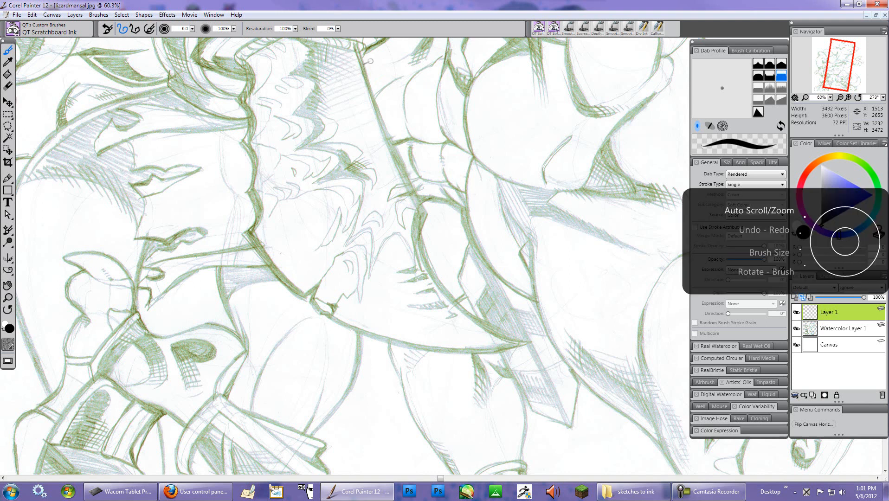
- Ink a long line along the right edge of the sword blade with the QT Scratchboard Ink brush
{"action": "scroll", "coordinate": [372, 63], "scroll_direction": "up", "scroll_amount": 3}
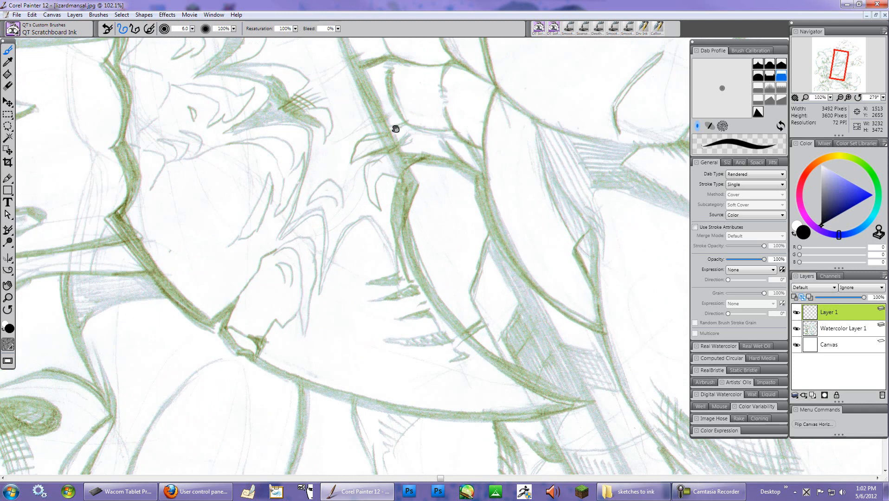
{"action": "left_click_drag", "start_coordinate": [396, 131], "coordinate": [449, 176]}
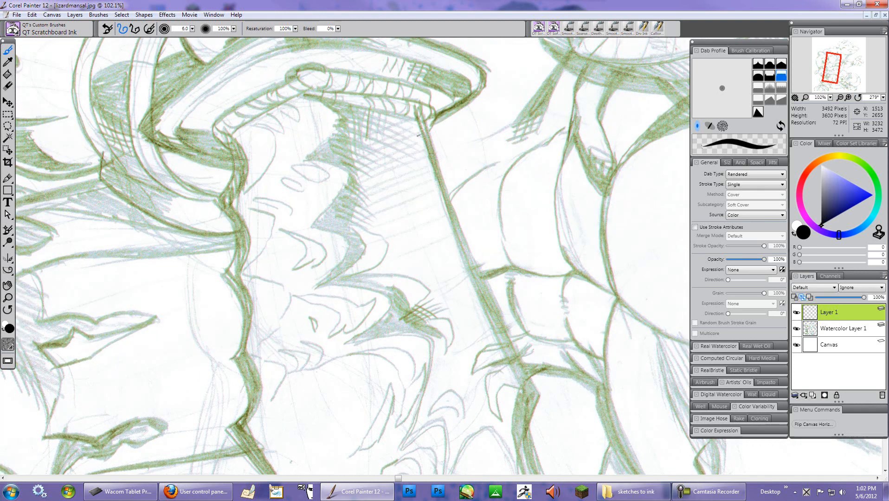
{"action": "left_click_drag", "start_coordinate": [417, 114], "coordinate": [476, 277]}
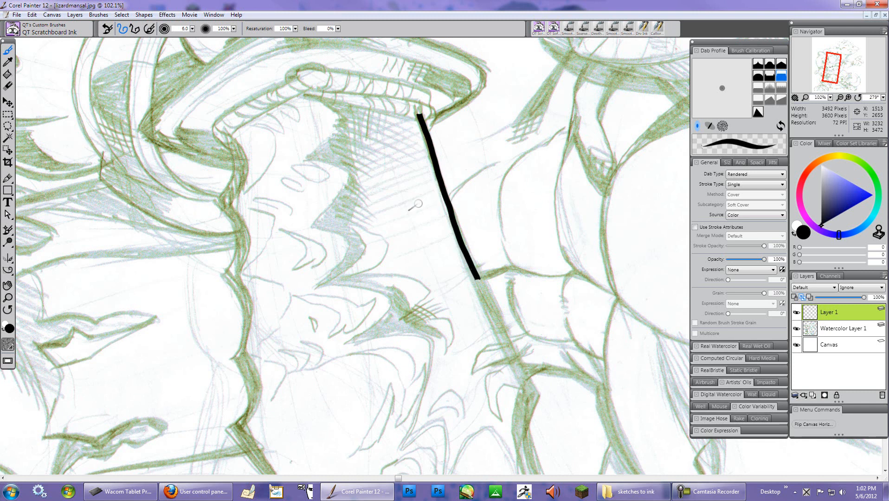
{"action": "key", "text": "ctrl+z"}
{"action": "mouse_move", "coordinate": [419, 117]}
{"action": "left_mouse_down"}
{"action": "mouse_move", "coordinate": [461, 238]}
{"action": "mouse_move", "coordinate": [541, 399]}
{"action": "left_mouse_up"}
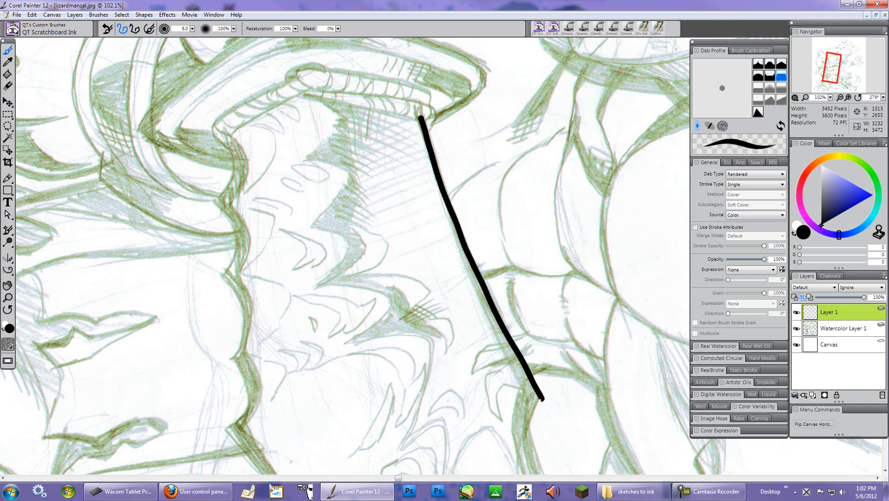
- Ink the wavy left edge of the sword blade, redoing the lower segment
{"action": "mouse_move", "coordinate": [229, 138]}
{"action": "left_mouse_down"}
{"action": "mouse_move", "coordinate": [240, 169]}
{"action": "mouse_move", "coordinate": [222, 204]}
{"action": "left_mouse_up"}
{"action": "mouse_move", "coordinate": [239, 163]}
{"action": "left_mouse_down"}
{"action": "mouse_move", "coordinate": [226, 200]}
{"action": "mouse_move", "coordinate": [240, 168]}
{"action": "mouse_move", "coordinate": [230, 138]}
{"action": "mouse_move", "coordinate": [241, 179]}
{"action": "mouse_move", "coordinate": [225, 205]}
{"action": "mouse_move", "coordinate": [238, 241]}
{"action": "mouse_move", "coordinate": [226, 275]}
{"action": "mouse_move", "coordinate": [242, 255]}
{"action": "mouse_move", "coordinate": [231, 210]}
{"action": "mouse_move", "coordinate": [243, 235]}
{"action": "mouse_move", "coordinate": [227, 275]}
{"action": "mouse_move", "coordinate": [238, 244]}
{"action": "left_mouse_up"}
{"action": "mouse_move", "coordinate": [225, 276]}
{"action": "left_mouse_down"}
{"action": "mouse_move", "coordinate": [247, 310]}
{"action": "mouse_move", "coordinate": [221, 274]}
{"action": "mouse_move", "coordinate": [244, 298]}
{"action": "mouse_move", "coordinate": [252, 339]}
{"action": "mouse_move", "coordinate": [252, 315]}
{"action": "left_mouse_up"}
{"action": "key", "text": "ctrl+z"}
{"action": "key", "text": "ctrl+z"}
{"action": "mouse_move", "coordinate": [222, 274]}
{"action": "left_mouse_down"}
{"action": "mouse_move", "coordinate": [246, 311]}
{"action": "mouse_move", "coordinate": [238, 354]}
{"action": "mouse_move", "coordinate": [247, 324]}
{"action": "mouse_move", "coordinate": [230, 276]}
{"action": "mouse_move", "coordinate": [245, 304]}
{"action": "mouse_move", "coordinate": [244, 352]}
{"action": "left_mouse_up"}
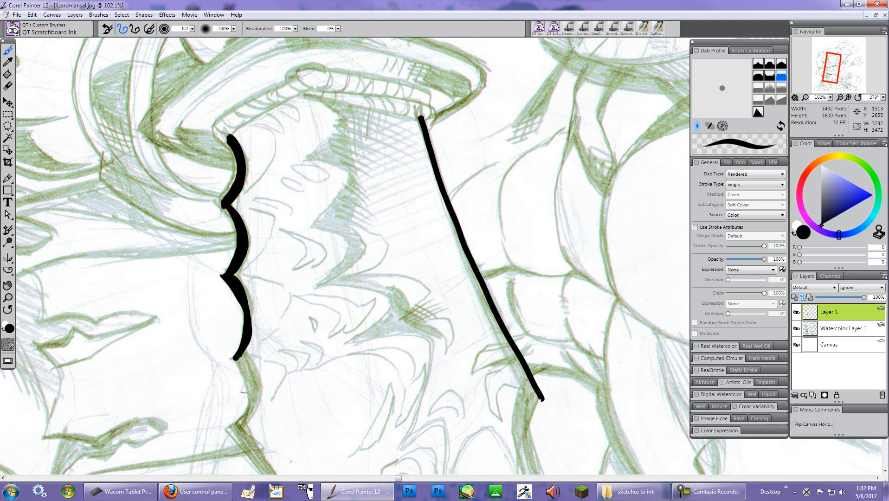
- Extend both blade edge lines further down toward the lizard's hand
{"action": "left_click_drag", "start_coordinate": [539, 397], "coordinate": [519, 461]}
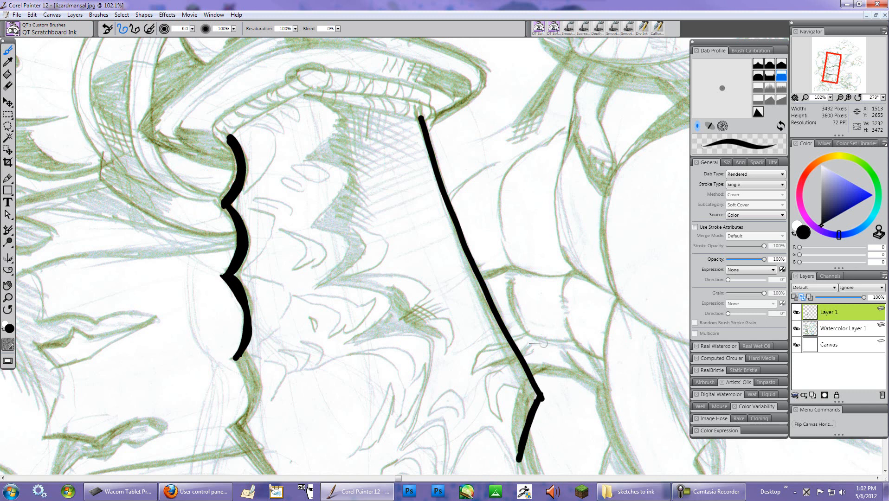
{"action": "left_click_drag", "start_coordinate": [235, 353], "coordinate": [247, 426]}
{"action": "mouse_move", "coordinate": [237, 356]}
{"action": "left_mouse_down"}
{"action": "mouse_move", "coordinate": [250, 379]}
{"action": "mouse_move", "coordinate": [247, 434]}
{"action": "left_mouse_up"}
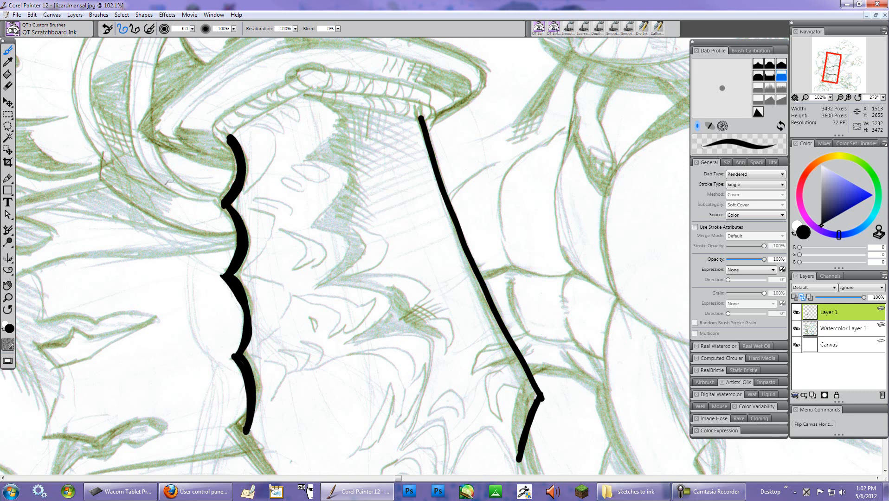
- Undo the last three ink strokes and redo two of them
{"action": "scroll", "coordinate": [139, 153], "scroll_direction": "up", "scroll_amount": 4}
{"action": "scroll", "coordinate": [139, 153], "scroll_direction": "down", "scroll_amount": 2}
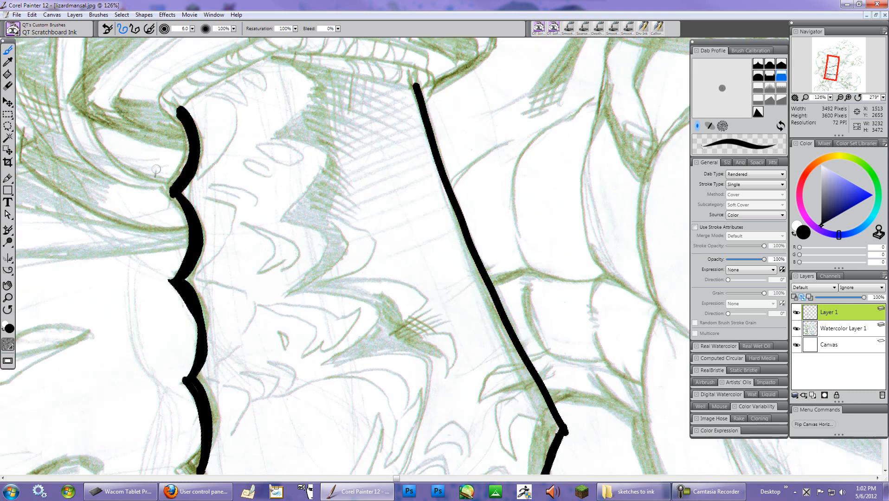
{"action": "scroll", "coordinate": [156, 174], "scroll_direction": "down", "scroll_amount": 2}
{"action": "scroll", "coordinate": [259, 228], "scroll_direction": "down", "scroll_amount": 3}
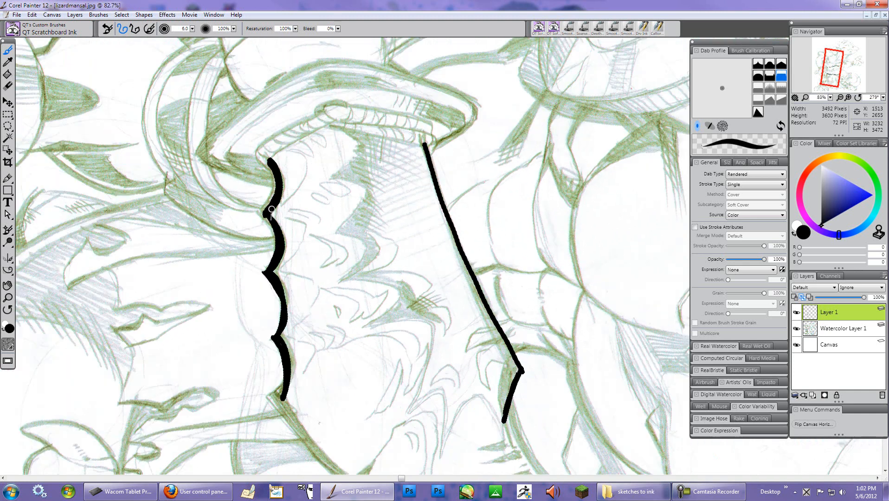
{"action": "key", "text": "ctrl+z"}
{"action": "key", "text": "ctrl+z"}
{"action": "key", "text": "ctrl+z"}
{"action": "key", "text": "ctrl+z"}
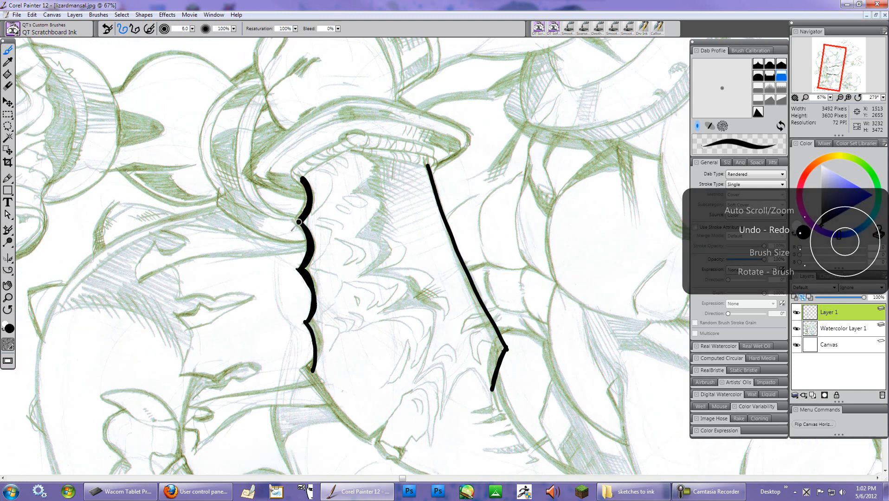
{"action": "key", "text": "ctrl+y"}
{"action": "key", "text": "ctrl+y"}
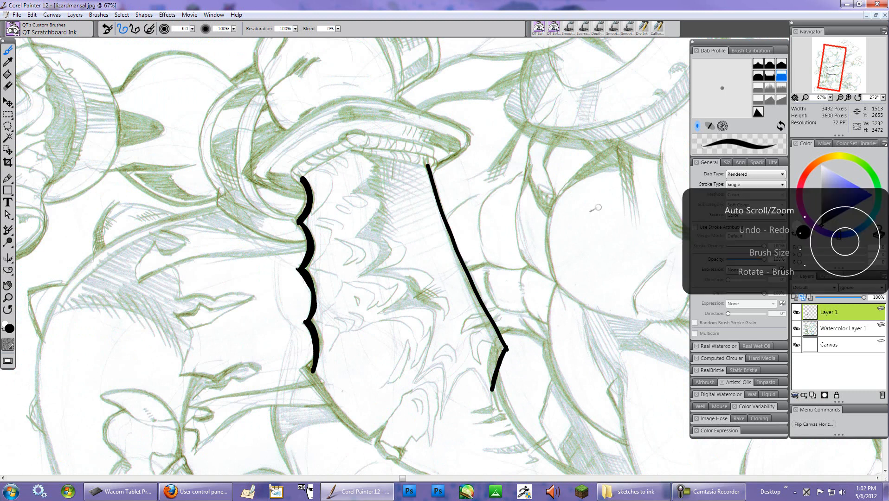
- Reset the canvas rotation to 0° to view the whole lizard sketch upright
{"action": "scroll", "coordinate": [580, 191], "scroll_direction": "down", "scroll_amount": 2}
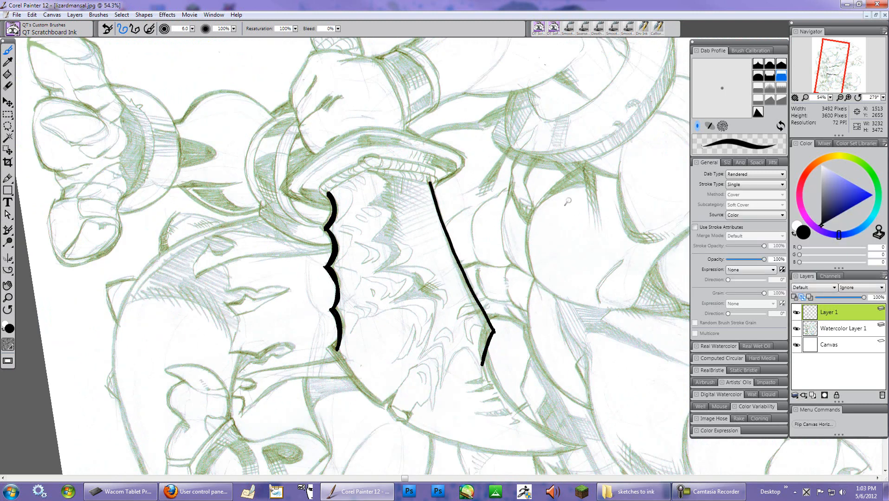
{"action": "scroll", "coordinate": [577, 199], "scroll_direction": "down", "scroll_amount": 3}
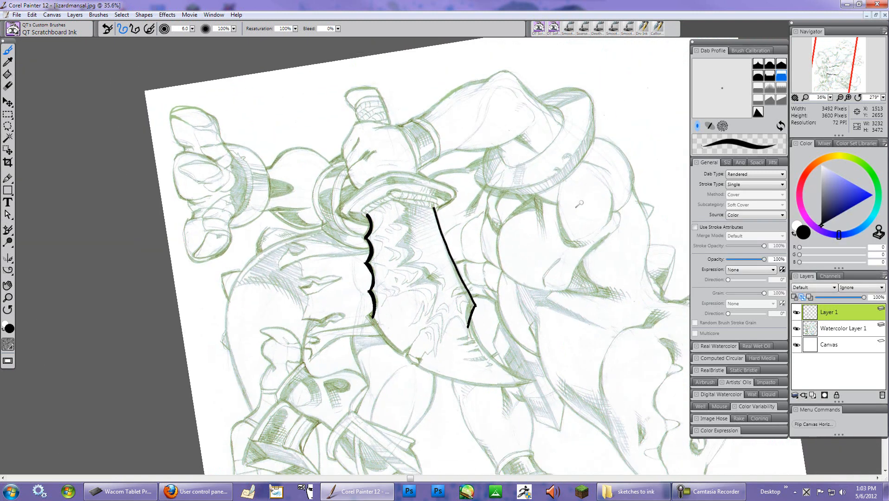
{"action": "scroll", "coordinate": [580, 206], "scroll_direction": "down", "scroll_amount": 1}
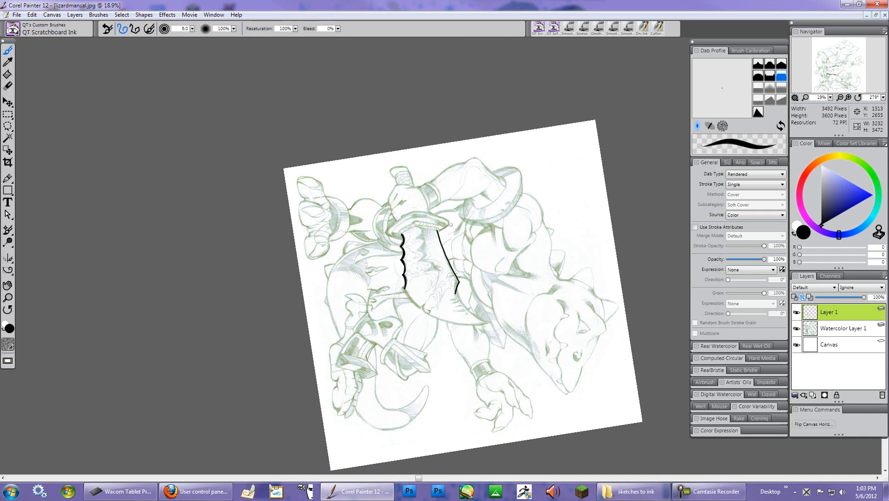
{"action": "left_click", "coordinate": [858, 98]}
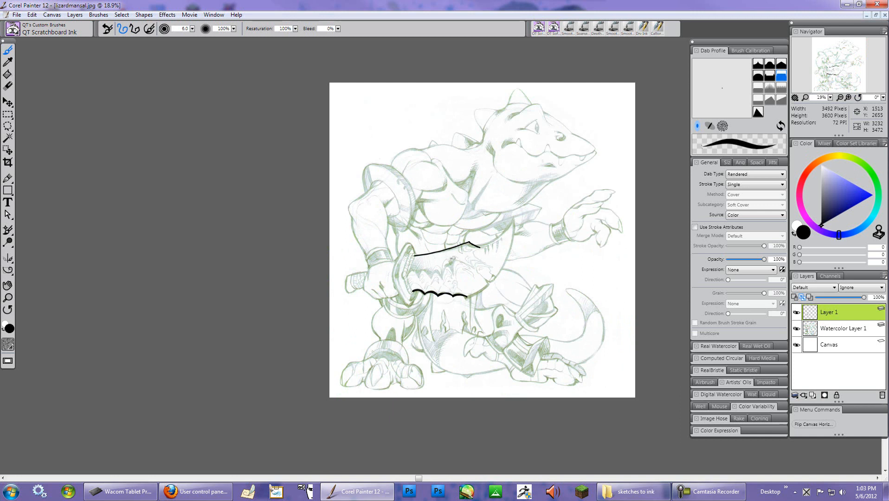
- Restore the document windows and switch to the Fleur and Zori sketch, selecting its Layer 1
{"action": "left_click", "coordinate": [875, 15]}
{"action": "left_click", "coordinate": [486, 101]}
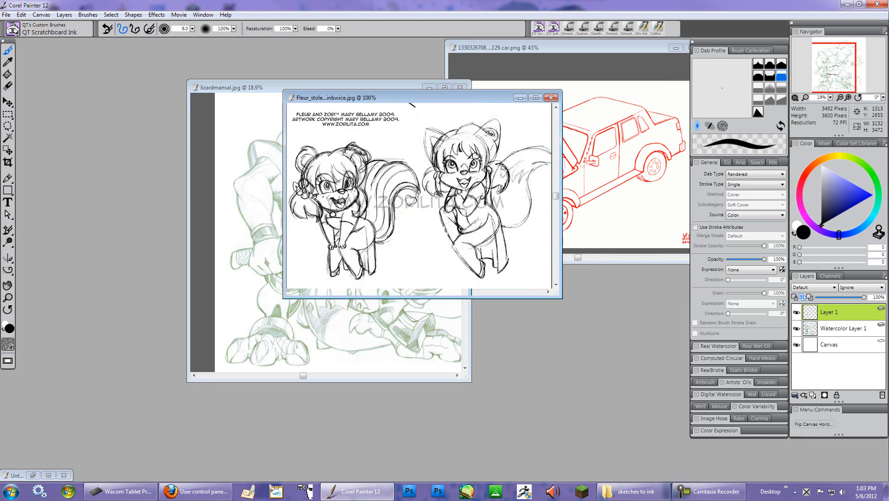
{"action": "left_click", "coordinate": [844, 315]}
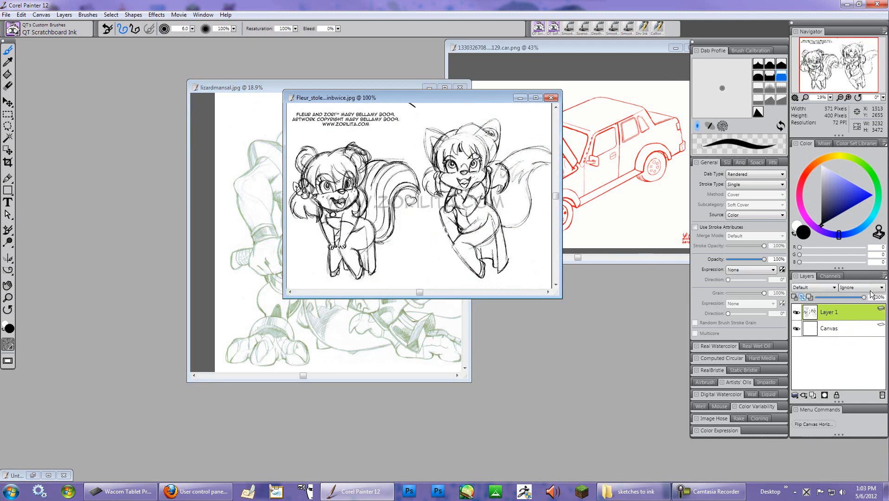
{"action": "left_click", "coordinate": [883, 276]}
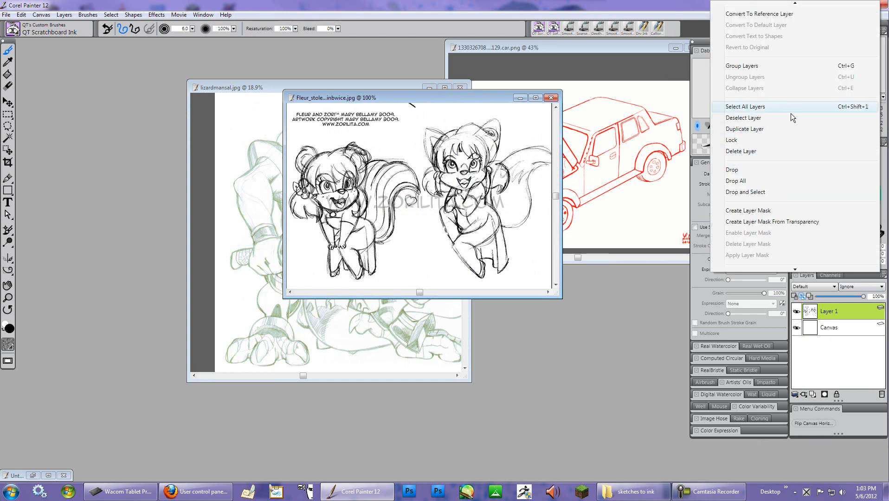
{"action": "mouse_move", "coordinate": [795, 269]}
{"action": "left_click", "coordinate": [782, 253]}
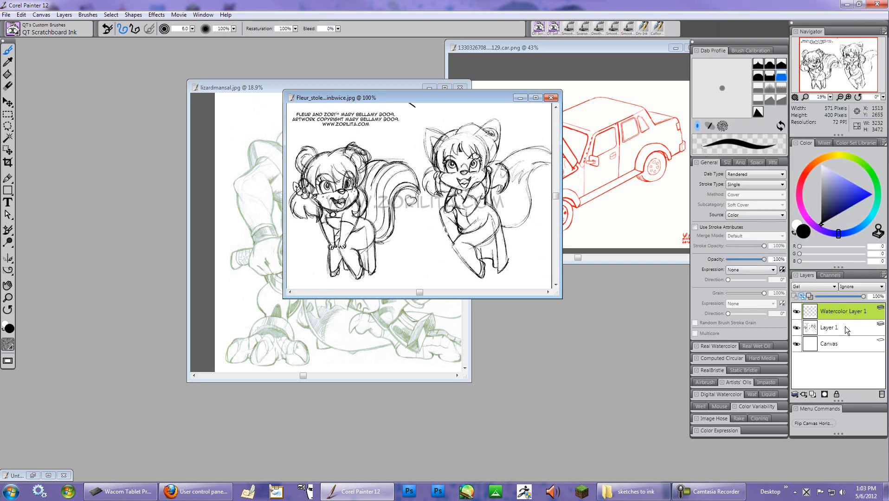
{"action": "left_click", "coordinate": [882, 394]}
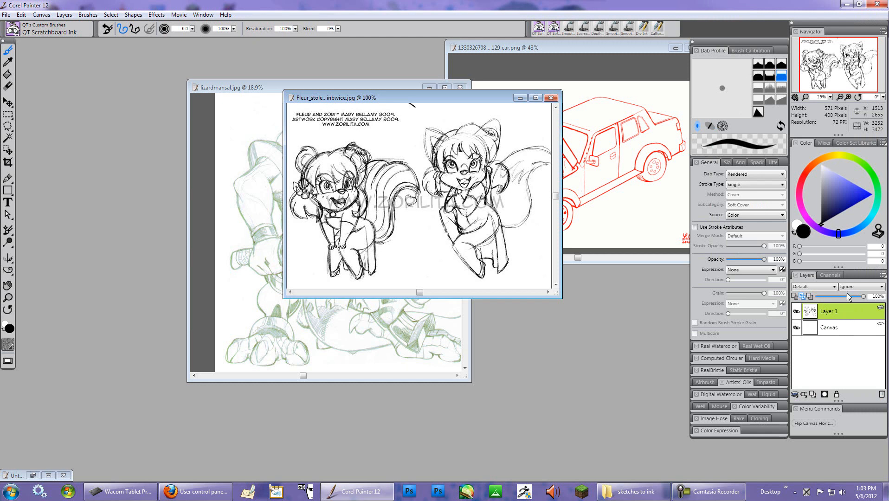
- Lower the sketch layer's opacity to 43% and lighten its lines with Adjust Colors, setting Value to 75%
{"action": "left_click", "coordinate": [835, 296]}
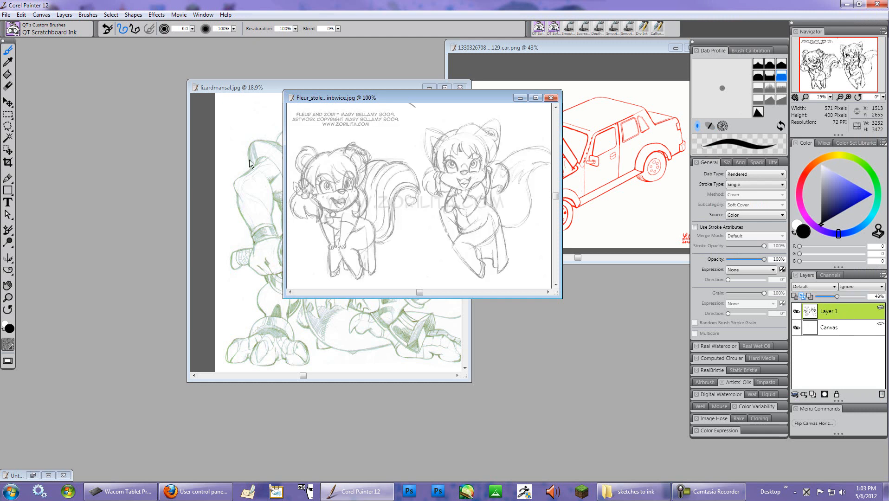
{"action": "left_click", "coordinate": [156, 14]}
{"action": "mouse_move", "coordinate": [198, 50]}
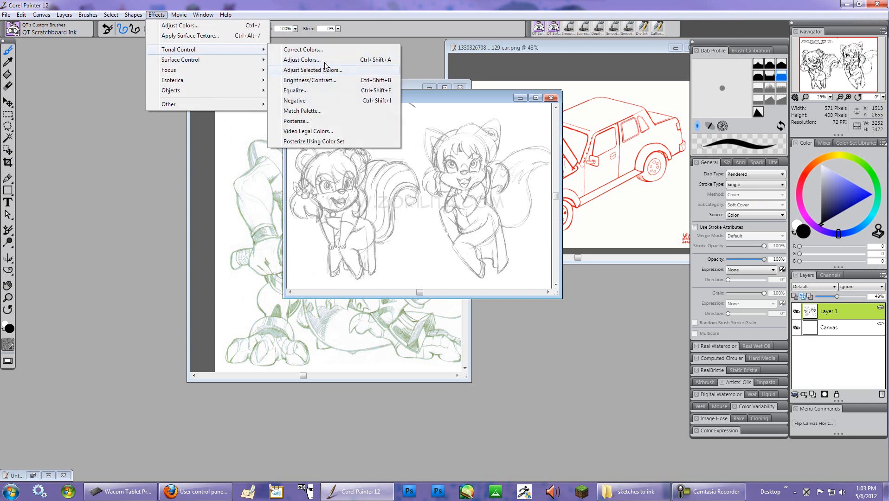
{"action": "left_click", "coordinate": [320, 60]}
{"action": "left_click_drag", "start_coordinate": [400, 223], "coordinate": [446, 239]}
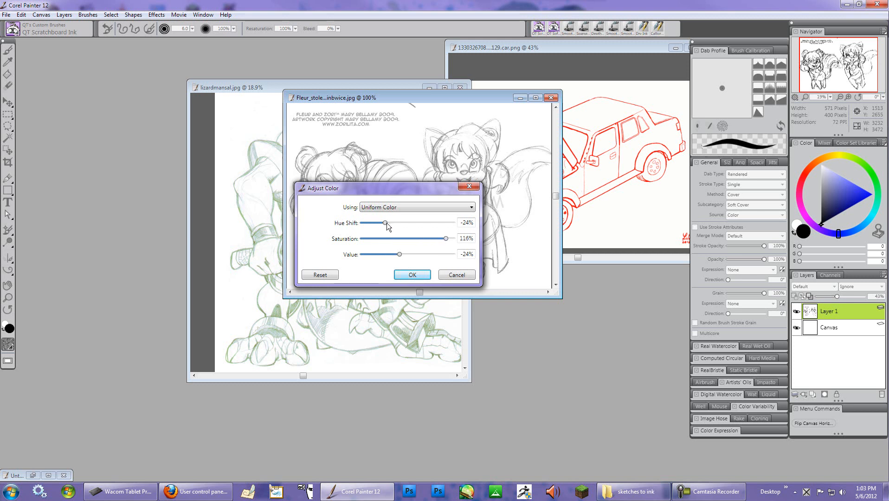
{"action": "left_click", "coordinate": [447, 239]}
{"action": "left_click_drag", "start_coordinate": [411, 223], "coordinate": [453, 223]}
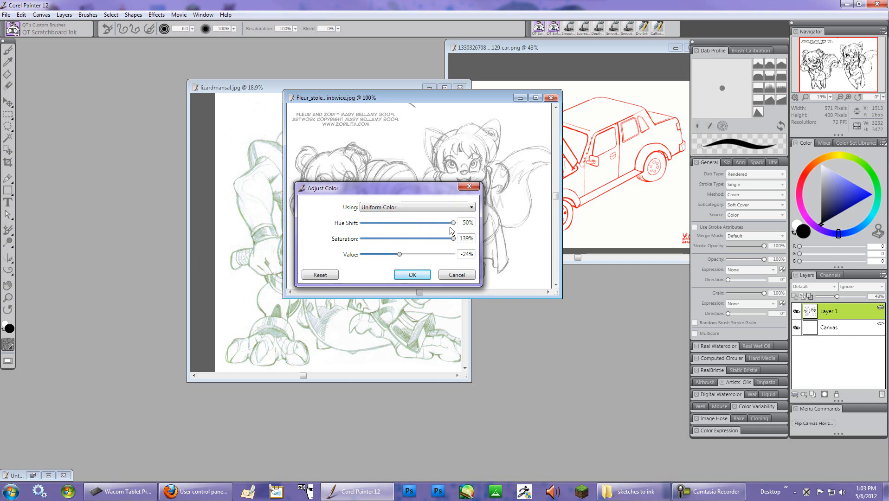
{"action": "left_click_drag", "start_coordinate": [381, 254], "coordinate": [369, 255]}
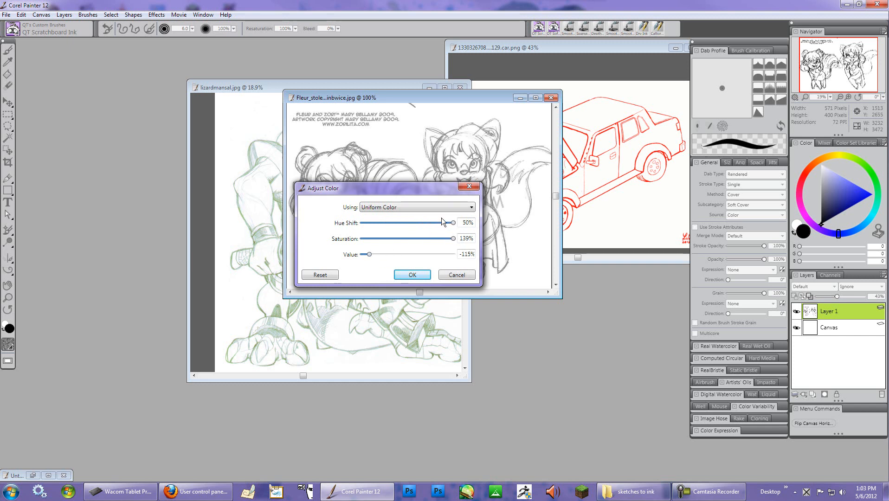
{"action": "left_click_drag", "start_coordinate": [452, 223], "coordinate": [426, 223]}
{"action": "left_click_drag", "start_coordinate": [370, 254], "coordinate": [433, 256]}
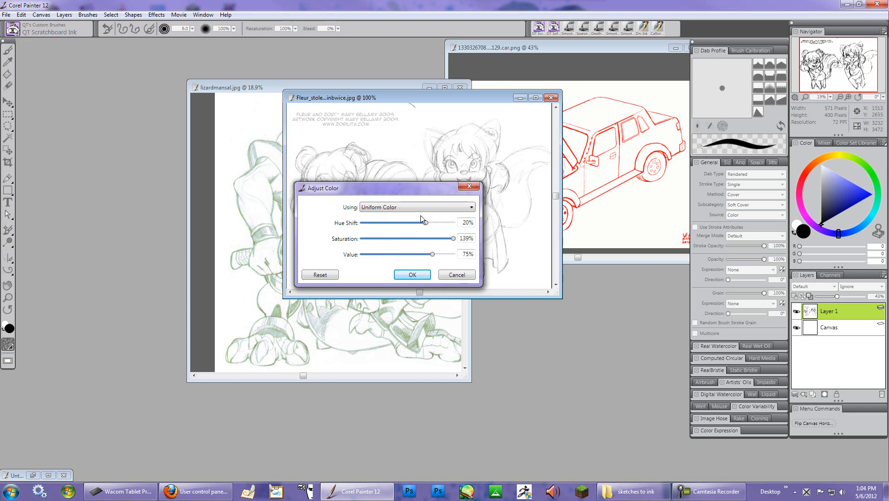
{"action": "left_click_drag", "start_coordinate": [425, 222], "coordinate": [407, 222]}
{"action": "left_click_drag", "start_coordinate": [452, 238], "coordinate": [439, 239]}
{"action": "left_click_drag", "start_coordinate": [416, 187], "coordinate": [550, 278]}
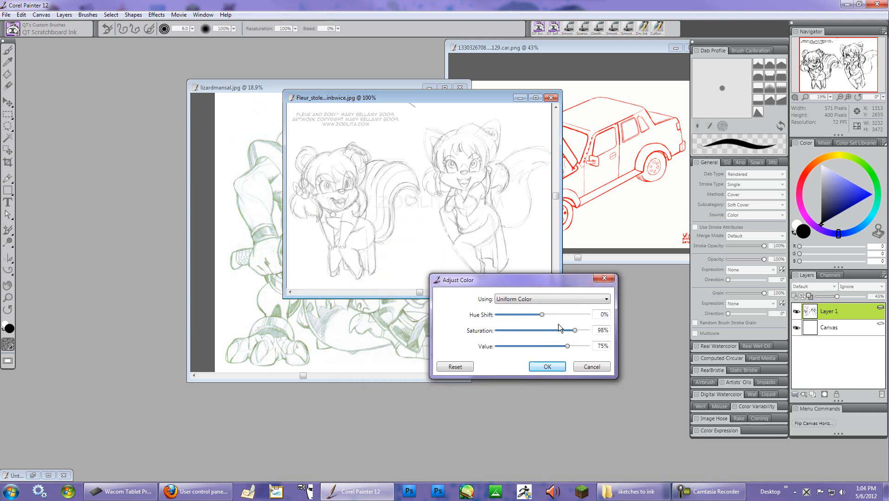
{"action": "left_click_drag", "start_coordinate": [541, 314], "coordinate": [526, 314]}
{"action": "left_click_drag", "start_coordinate": [574, 330], "coordinate": [588, 331]}
{"action": "left_click_drag", "start_coordinate": [525, 313], "coordinate": [586, 315]}
{"action": "left_click", "coordinate": [547, 366]}
- Add a new empty layer above the sketch and maximize the Fleur and Zori document window
{"action": "left_click", "coordinate": [812, 394]}
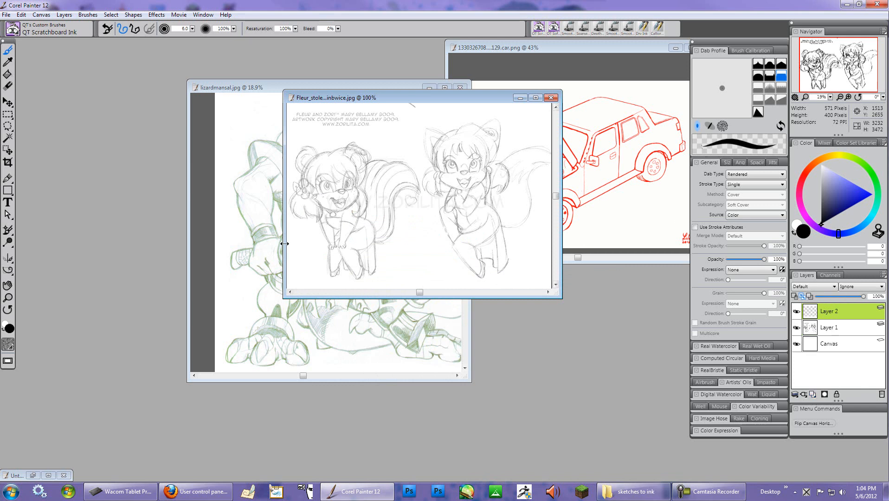
{"action": "double_click", "coordinate": [445, 100]}
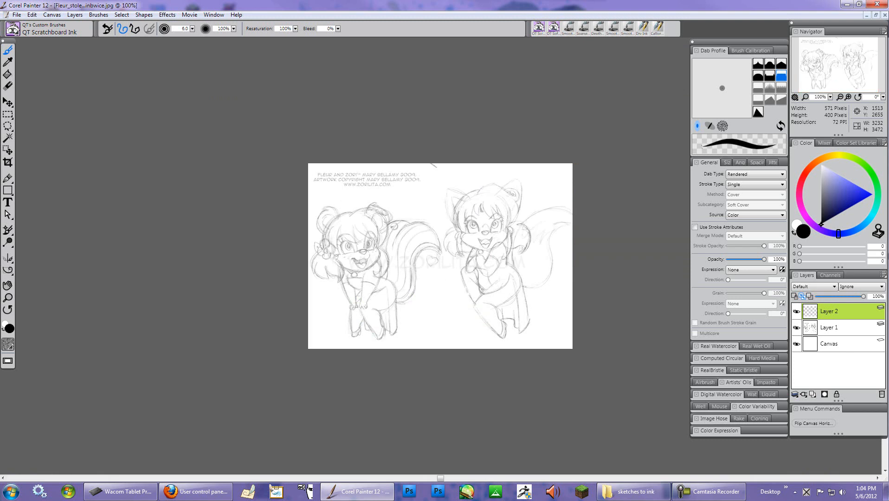
- Test a stroke of the QT Scratchboard Ink brush on the skunk's tail and undo it
{"action": "scroll", "coordinate": [406, 229], "scroll_direction": "up", "scroll_amount": 12}
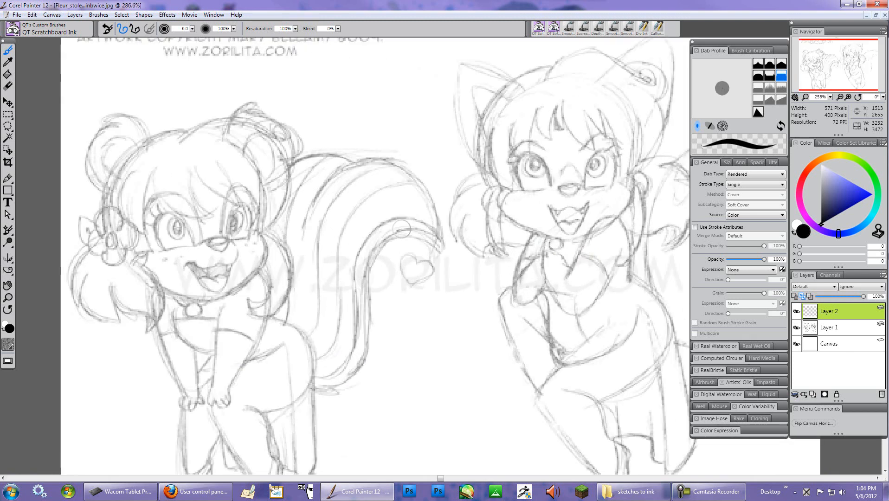
{"action": "left_click", "coordinate": [13, 29]}
{"action": "left_click", "coordinate": [302, 4]}
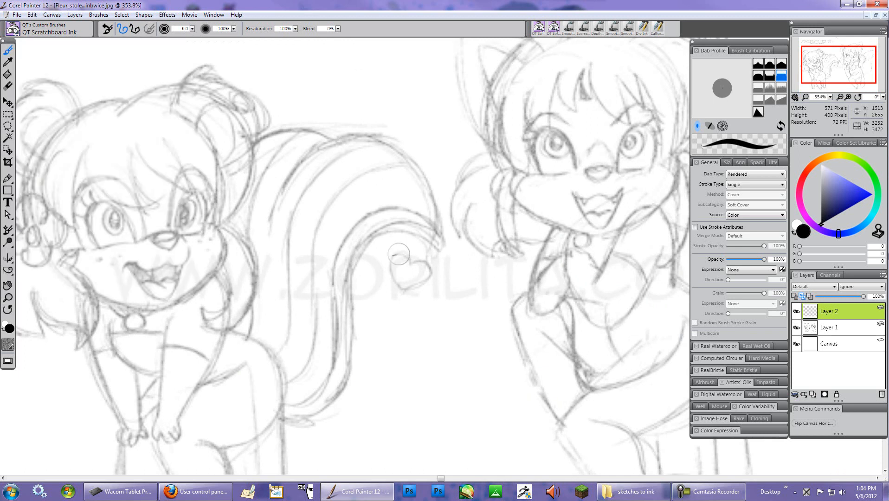
{"action": "mouse_move", "coordinate": [431, 230]}
{"action": "left_mouse_down"}
{"action": "mouse_move", "coordinate": [380, 235]}
{"action": "mouse_move", "coordinate": [358, 277]}
{"action": "left_mouse_up"}
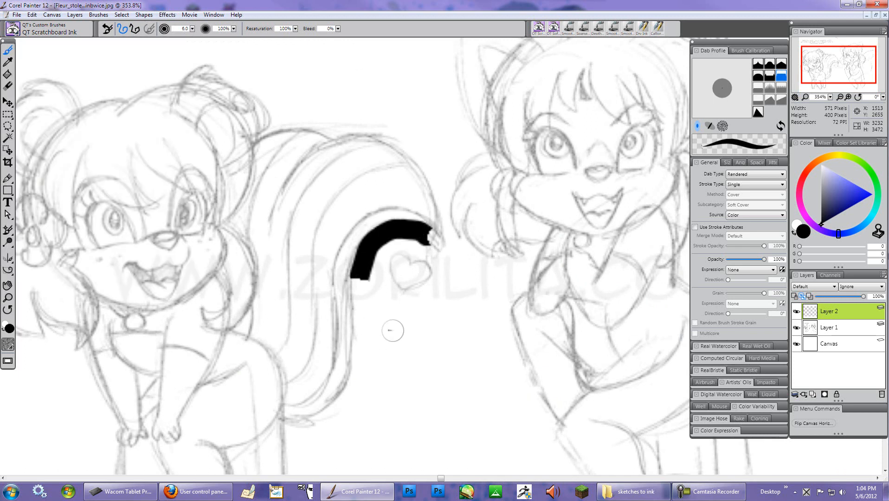
{"action": "key", "text": "ctrl+z"}
- Reduce the brush size to 2.7 and then 1.8, test tail strokes at each size, and undo them
{"action": "left_click", "coordinate": [192, 29]}
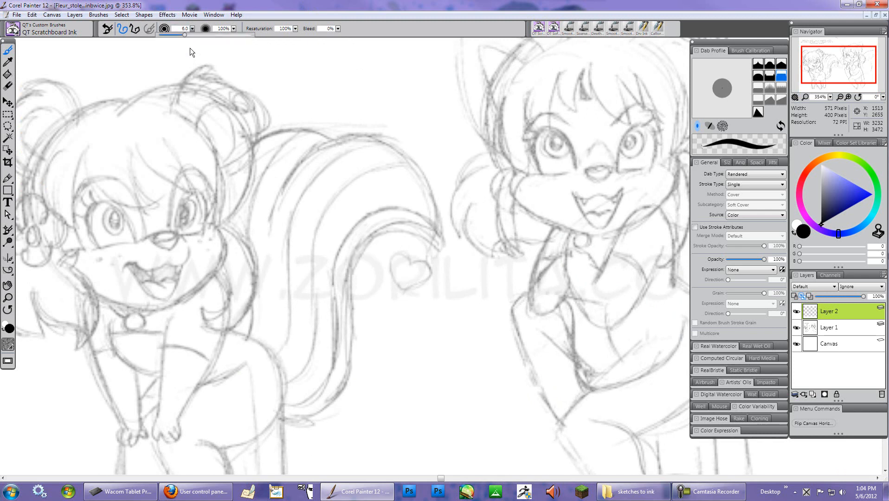
{"action": "left_click_drag", "start_coordinate": [162, 35], "coordinate": [175, 34]}
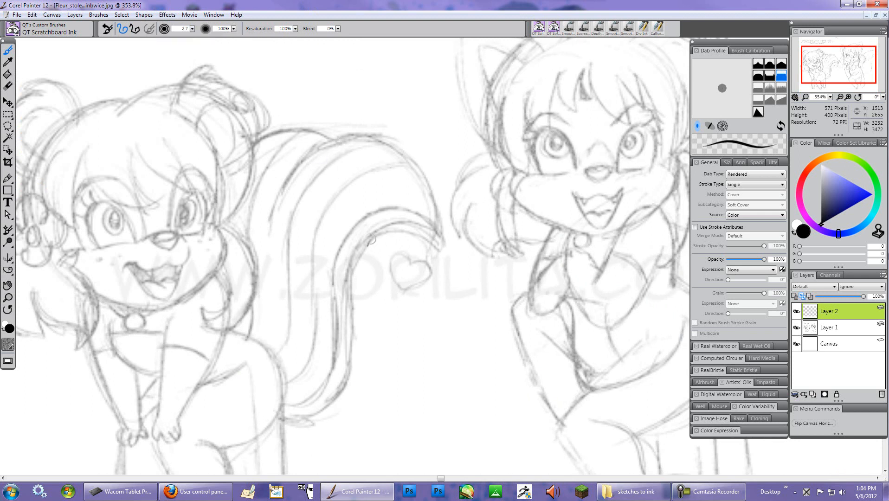
{"action": "mouse_move", "coordinate": [349, 271]}
{"action": "left_mouse_down"}
{"action": "mouse_move", "coordinate": [350, 362]}
{"action": "mouse_move", "coordinate": [328, 393]}
{"action": "left_mouse_up"}
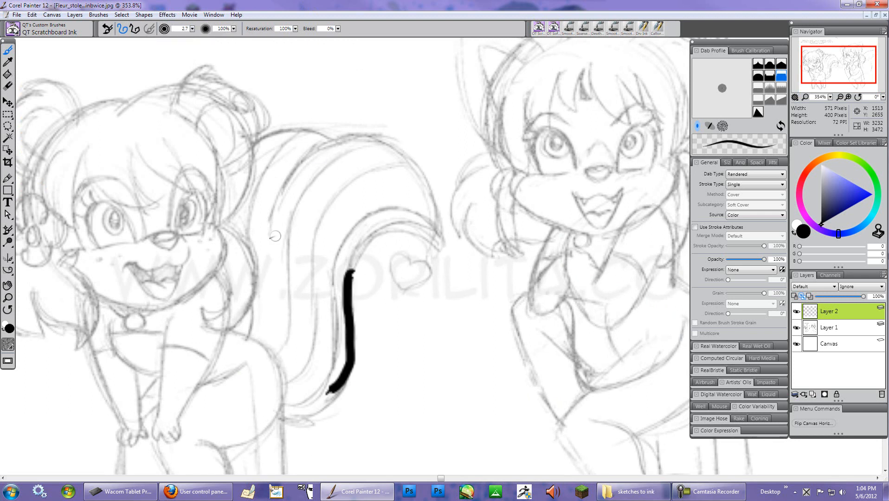
{"action": "left_click", "coordinate": [192, 29]}
{"action": "left_click_drag", "start_coordinate": [168, 33], "coordinate": [157, 34]}
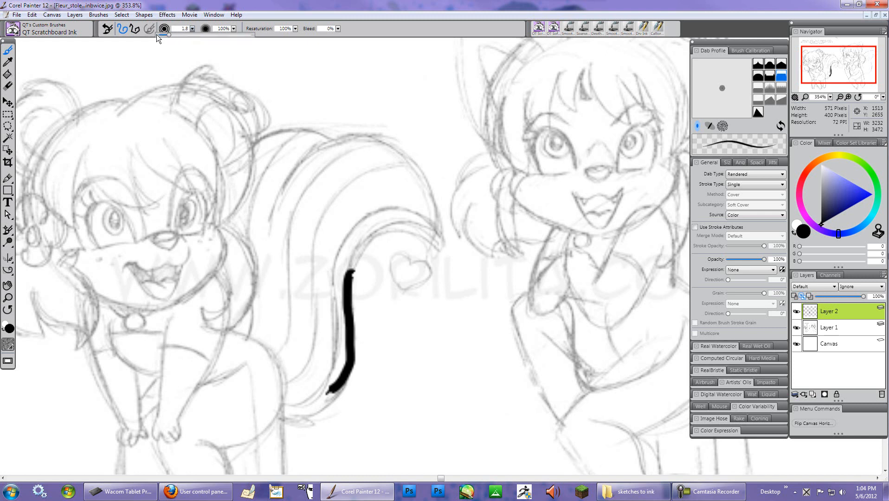
{"action": "left_click_drag", "start_coordinate": [315, 74], "coordinate": [391, 181]}
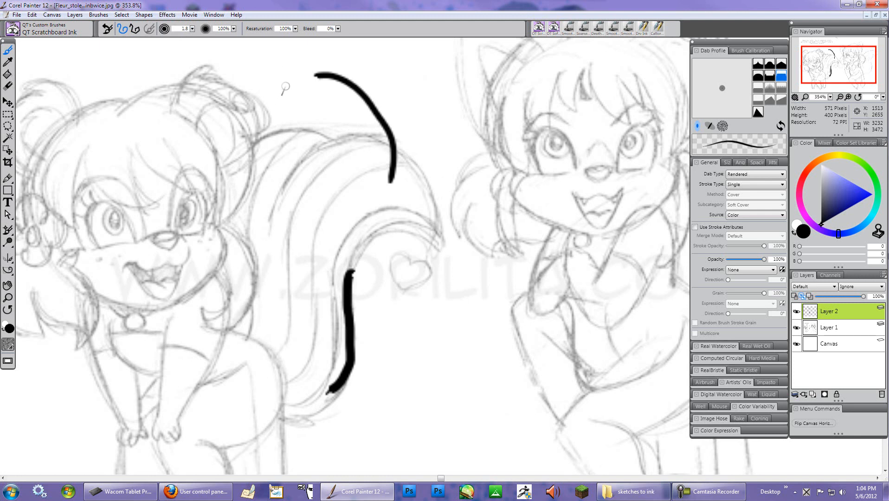
{"action": "key", "text": "ctrl+z"}
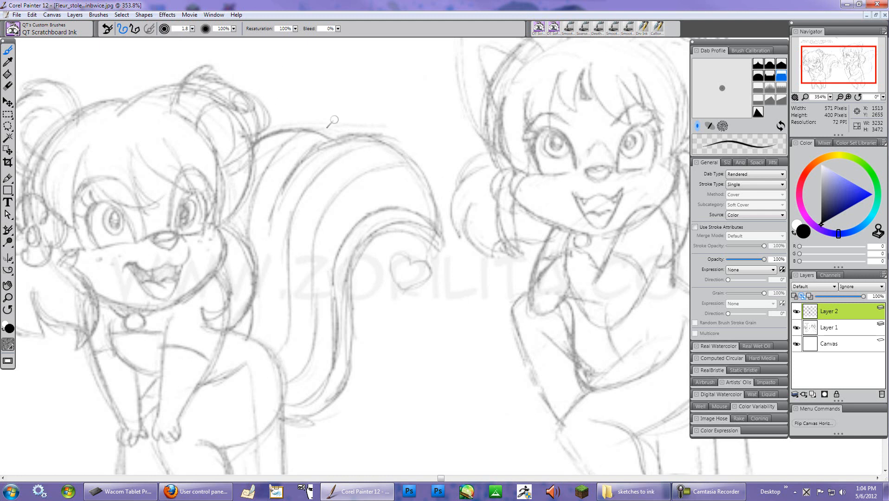
- Switch to the QT Soft Inking Pen brush from the custom brush library
{"action": "left_click", "coordinate": [17, 36]}
{"action": "left_click_drag", "start_coordinate": [191, 97], "coordinate": [190, 66]}
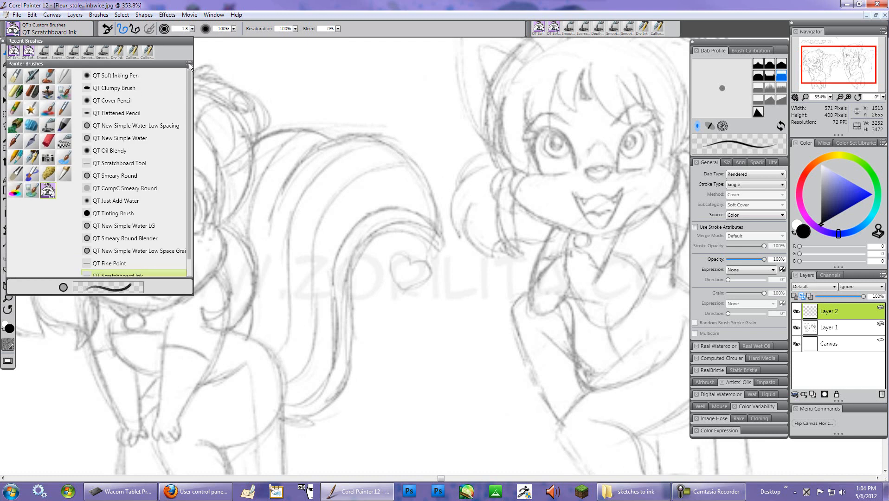
{"action": "left_click", "coordinate": [128, 75]}
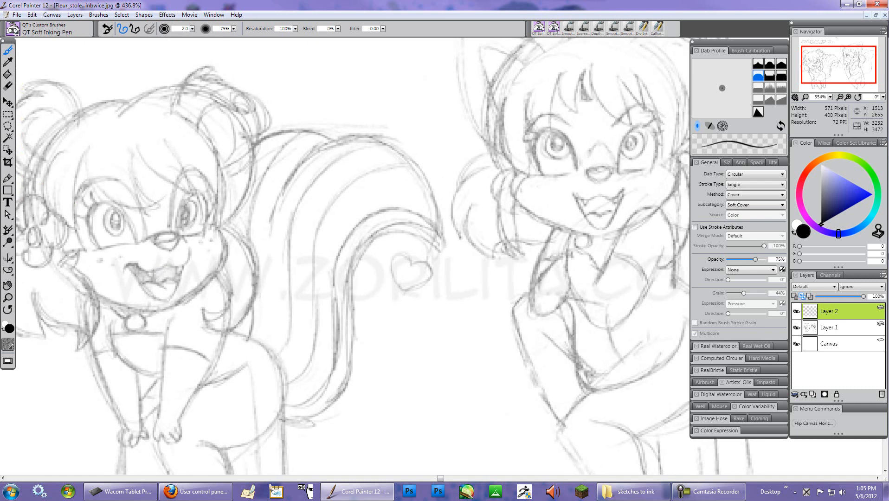
- Ink the small heart beside the skunk's tail on the new layer
{"action": "key", "text": "ctrl+plus"}
{"action": "key", "text": "ctrl+plus"}
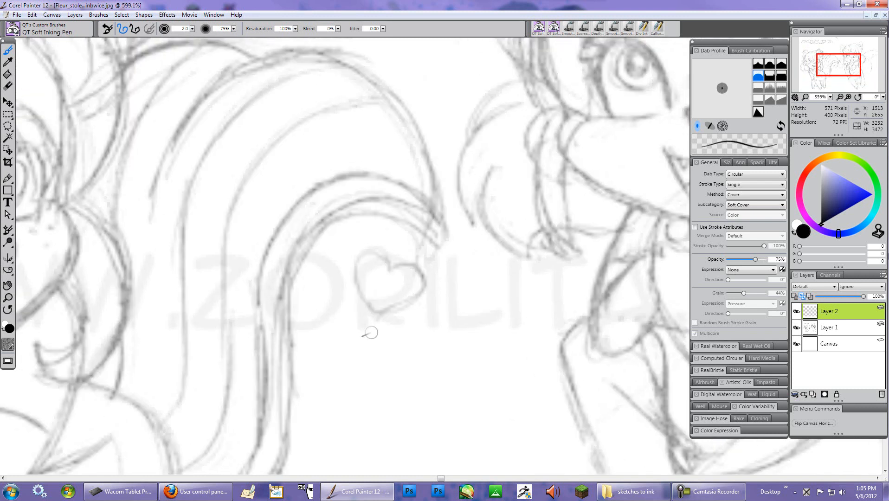
{"action": "mouse_move", "coordinate": [392, 267]}
{"action": "left_mouse_down"}
{"action": "mouse_move", "coordinate": [388, 254]}
{"action": "mouse_move", "coordinate": [367, 245]}
{"action": "mouse_move", "coordinate": [352, 261]}
{"action": "mouse_move", "coordinate": [360, 291]}
{"action": "mouse_move", "coordinate": [382, 319]}
{"action": "left_mouse_up"}
{"action": "mouse_move", "coordinate": [394, 267]}
{"action": "left_mouse_down"}
{"action": "mouse_move", "coordinate": [417, 267]}
{"action": "mouse_move", "coordinate": [424, 276]}
{"action": "mouse_move", "coordinate": [424, 288]}
{"action": "mouse_move", "coordinate": [381, 317]}
{"action": "left_mouse_up"}
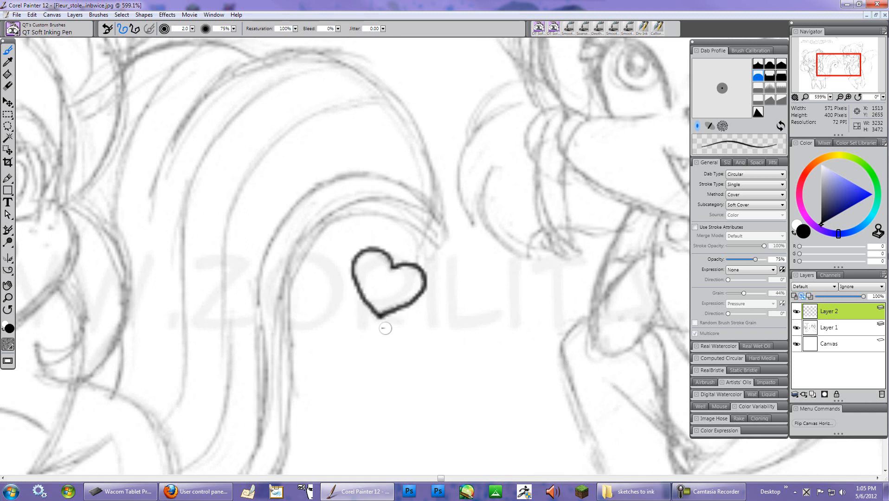
- Ink the skunk girl's left eye outline and eyelashes
{"action": "left_click_drag", "start_coordinate": [196, 242], "coordinate": [407, 262]}
{"action": "left_click_drag", "start_coordinate": [294, 291], "coordinate": [487, 329]}
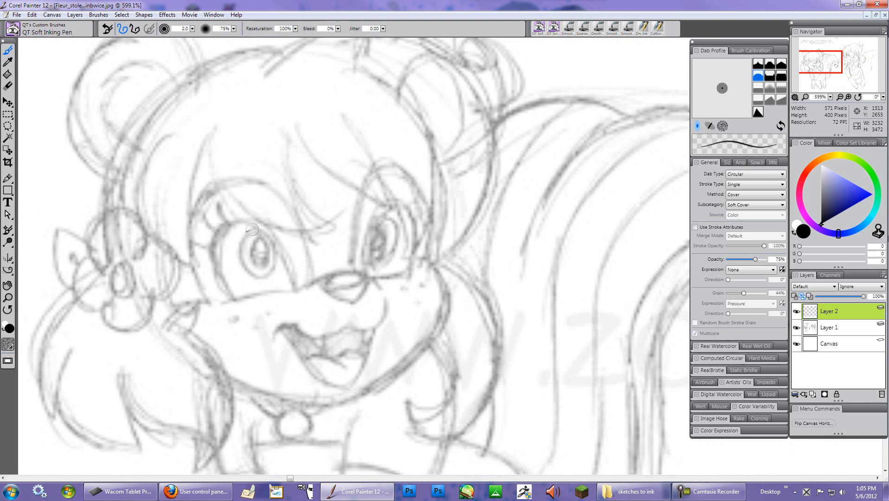
{"action": "mouse_move", "coordinate": [252, 229]}
{"action": "left_mouse_down"}
{"action": "mouse_move", "coordinate": [238, 256]}
{"action": "mouse_move", "coordinate": [248, 279]}
{"action": "mouse_move", "coordinate": [271, 277]}
{"action": "mouse_move", "coordinate": [279, 253]}
{"action": "mouse_move", "coordinate": [269, 230]}
{"action": "mouse_move", "coordinate": [222, 229]}
{"action": "mouse_move", "coordinate": [215, 269]}
{"action": "left_mouse_up"}
{"action": "mouse_move", "coordinate": [224, 232]}
{"action": "left_mouse_down"}
{"action": "mouse_move", "coordinate": [215, 253]}
{"action": "mouse_move", "coordinate": [227, 285]}
{"action": "left_mouse_up"}
{"action": "mouse_move", "coordinate": [214, 236]}
{"action": "left_mouse_down"}
{"action": "mouse_move", "coordinate": [242, 223]}
{"action": "mouse_move", "coordinate": [218, 241]}
{"action": "mouse_move", "coordinate": [250, 235]}
{"action": "left_mouse_up"}
{"action": "left_click_drag", "start_coordinate": [205, 215], "coordinate": [221, 229]}
{"action": "mouse_move", "coordinate": [224, 208]}
{"action": "left_mouse_down"}
{"action": "mouse_move", "coordinate": [225, 230]}
{"action": "mouse_move", "coordinate": [257, 228]}
{"action": "mouse_move", "coordinate": [248, 223]}
{"action": "mouse_move", "coordinate": [271, 240]}
{"action": "mouse_move", "coordinate": [296, 292]}
{"action": "left_mouse_up"}
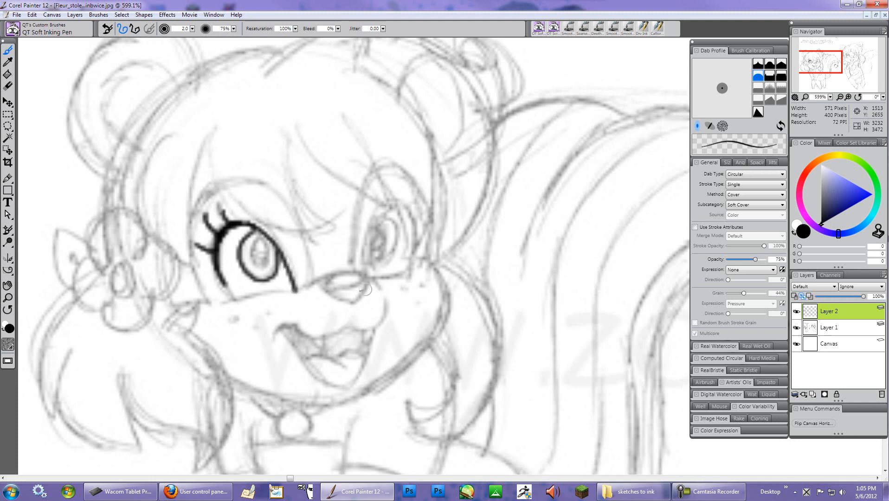
{"action": "mouse_move", "coordinate": [361, 278]}
{"action": "left_mouse_down"}
{"action": "mouse_move", "coordinate": [332, 287]}
{"action": "mouse_move", "coordinate": [361, 277]}
{"action": "left_mouse_up"}
- Set the pen size to 1.1 and ink the hair tie and ring beside her face
{"action": "left_click_drag", "start_coordinate": [191, 29], "coordinate": [182, 33]}
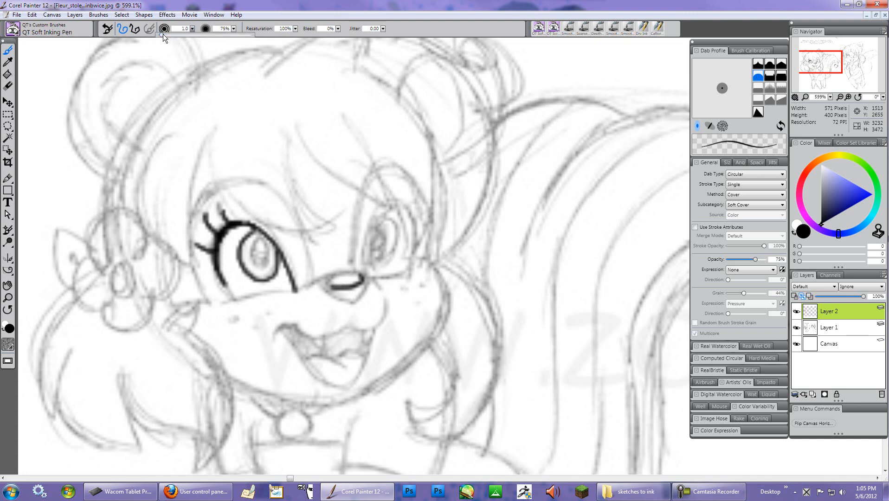
{"action": "left_click_drag", "start_coordinate": [105, 173], "coordinate": [102, 212]}
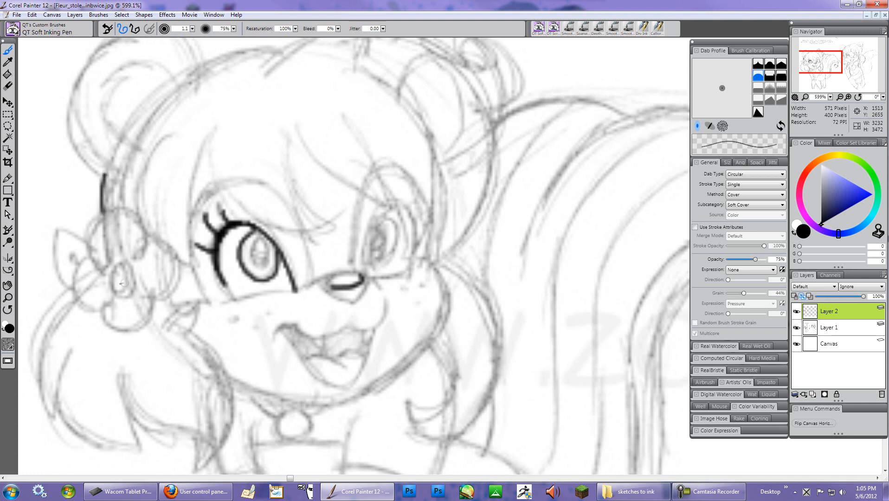
{"action": "mouse_move", "coordinate": [126, 267]}
{"action": "left_mouse_down"}
{"action": "mouse_move", "coordinate": [116, 260]}
{"action": "mouse_move", "coordinate": [105, 280]}
{"action": "mouse_move", "coordinate": [123, 301]}
{"action": "mouse_move", "coordinate": [138, 286]}
{"action": "mouse_move", "coordinate": [124, 260]}
{"action": "mouse_move", "coordinate": [118, 278]}
{"action": "mouse_move", "coordinate": [126, 263]}
{"action": "mouse_move", "coordinate": [131, 284]}
{"action": "mouse_move", "coordinate": [112, 293]}
{"action": "mouse_move", "coordinate": [106, 270]}
{"action": "left_mouse_up"}
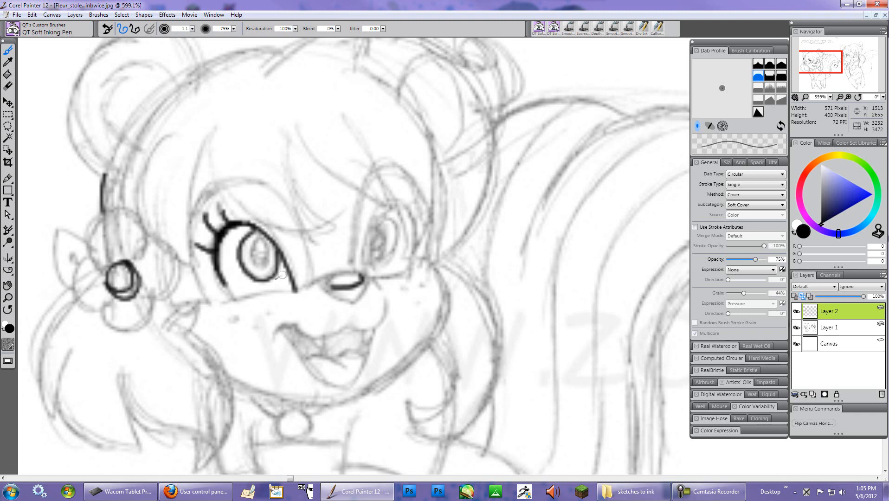
- Ink the skunk girl's open mouth, teeth and nose, redoing strokes where needed
{"action": "mouse_move", "coordinate": [344, 323]}
{"action": "left_mouse_down"}
{"action": "mouse_move", "coordinate": [314, 339]}
{"action": "mouse_move", "coordinate": [284, 323]}
{"action": "mouse_move", "coordinate": [277, 332]}
{"action": "mouse_move", "coordinate": [307, 359]}
{"action": "mouse_move", "coordinate": [319, 353]}
{"action": "mouse_move", "coordinate": [354, 375]}
{"action": "left_mouse_up"}
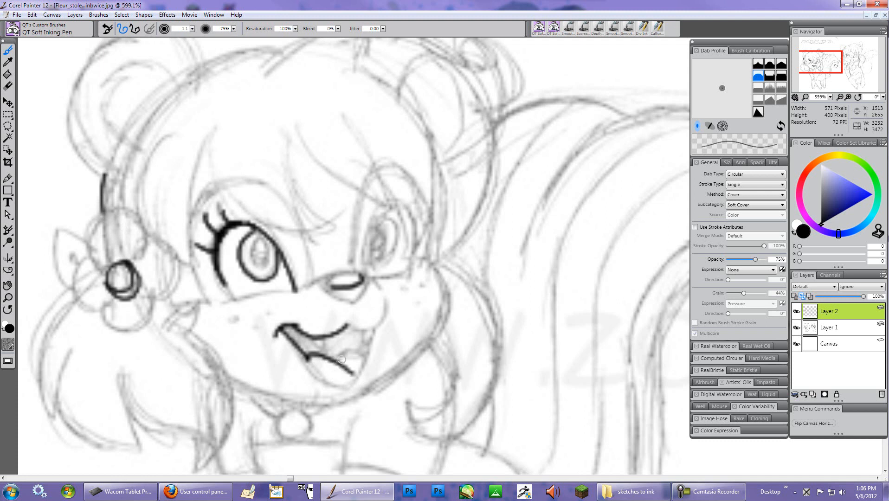
{"action": "key", "text": "ctrl+z"}
{"action": "mouse_move", "coordinate": [307, 358]}
{"action": "left_mouse_down"}
{"action": "mouse_move", "coordinate": [353, 370]}
{"action": "mouse_move", "coordinate": [350, 355]}
{"action": "mouse_move", "coordinate": [338, 352]}
{"action": "mouse_move", "coordinate": [336, 361]}
{"action": "mouse_move", "coordinate": [353, 350]}
{"action": "mouse_move", "coordinate": [363, 357]}
{"action": "mouse_move", "coordinate": [371, 335]}
{"action": "left_mouse_up"}
{"action": "key", "text": "ctrl+z"}
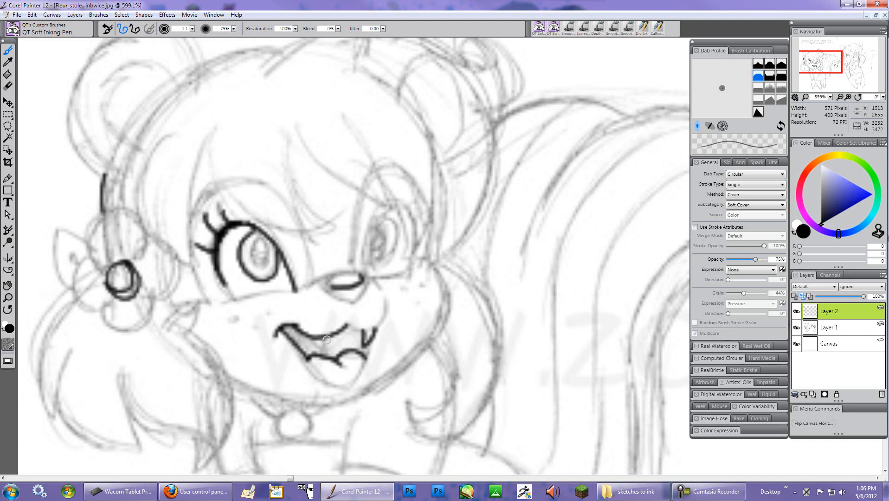
{"action": "mouse_move", "coordinate": [326, 338]}
{"action": "left_mouse_down"}
{"action": "mouse_move", "coordinate": [325, 351]}
{"action": "mouse_move", "coordinate": [317, 346]}
{"action": "mouse_move", "coordinate": [374, 328]}
{"action": "left_mouse_up"}
{"action": "mouse_move", "coordinate": [368, 277]}
{"action": "left_mouse_down"}
{"action": "mouse_move", "coordinate": [382, 293]}
{"action": "mouse_move", "coordinate": [365, 278]}
{"action": "mouse_move", "coordinate": [342, 298]}
{"action": "left_mouse_up"}
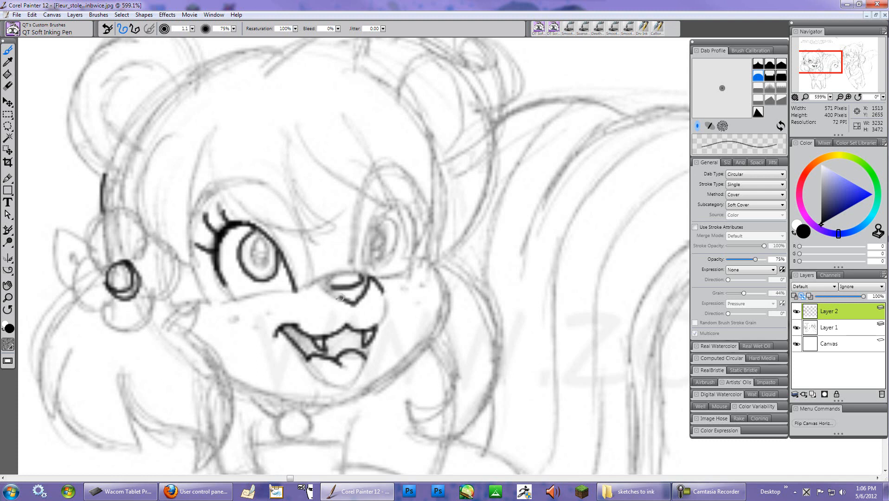
{"action": "key", "text": "ctrl+z"}
{"action": "mouse_move", "coordinate": [323, 275]}
{"action": "left_mouse_down"}
{"action": "mouse_move", "coordinate": [327, 295]}
{"action": "mouse_move", "coordinate": [346, 305]}
{"action": "mouse_move", "coordinate": [365, 288]}
{"action": "left_mouse_up"}
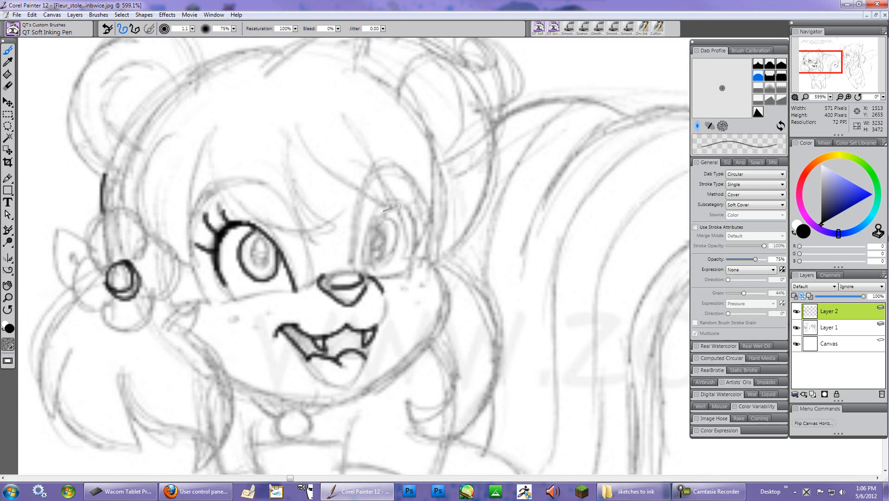
- Ink the skunk girl's cheek and face contour lines on both sides
{"action": "mouse_move", "coordinate": [293, 232]}
{"action": "left_mouse_down"}
{"action": "mouse_move", "coordinate": [308, 251]}
{"action": "mouse_move", "coordinate": [310, 284]}
{"action": "left_mouse_up"}
{"action": "left_click_drag", "start_coordinate": [363, 195], "coordinate": [351, 274]}
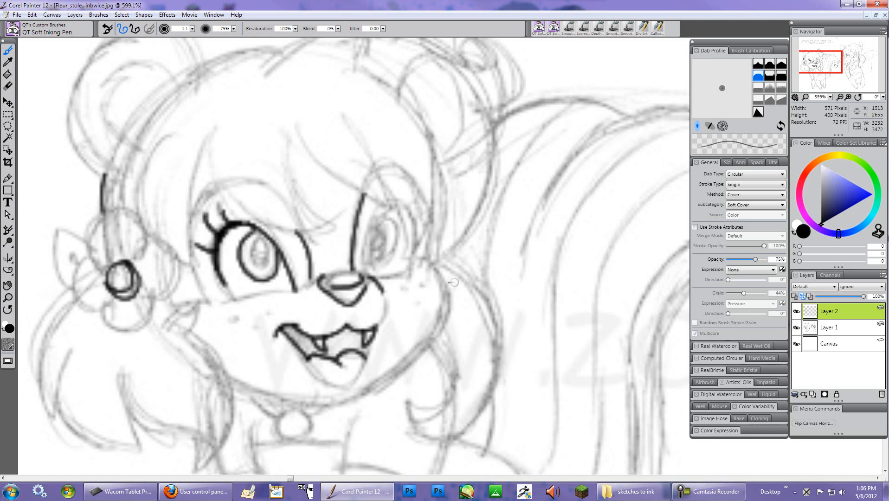
{"action": "mouse_move", "coordinate": [417, 258]}
{"action": "left_mouse_down"}
{"action": "mouse_move", "coordinate": [436, 269]}
{"action": "mouse_move", "coordinate": [452, 302]}
{"action": "mouse_move", "coordinate": [431, 337]}
{"action": "mouse_move", "coordinate": [385, 380]}
{"action": "left_mouse_up"}
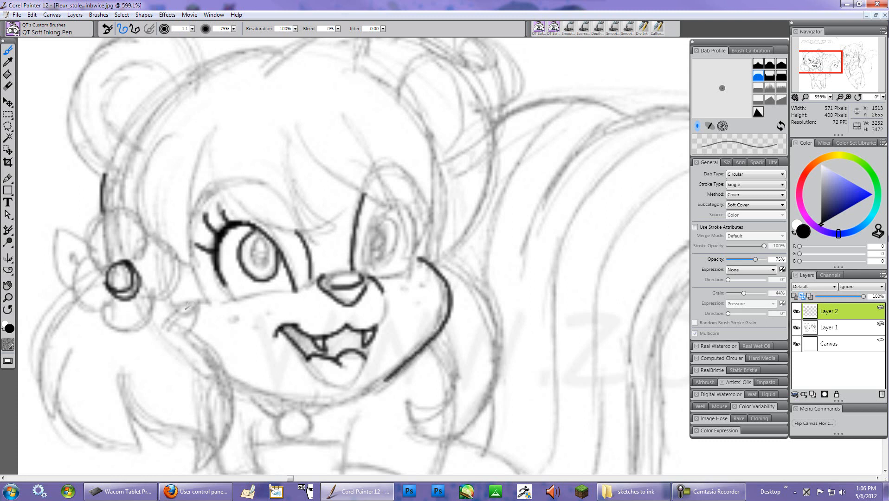
{"action": "mouse_move", "coordinate": [172, 312]}
{"action": "left_mouse_down"}
{"action": "mouse_move", "coordinate": [167, 324]}
{"action": "mouse_move", "coordinate": [179, 306]}
{"action": "mouse_move", "coordinate": [201, 304]}
{"action": "left_mouse_up"}
{"action": "left_click_drag", "start_coordinate": [187, 264], "coordinate": [213, 308]}
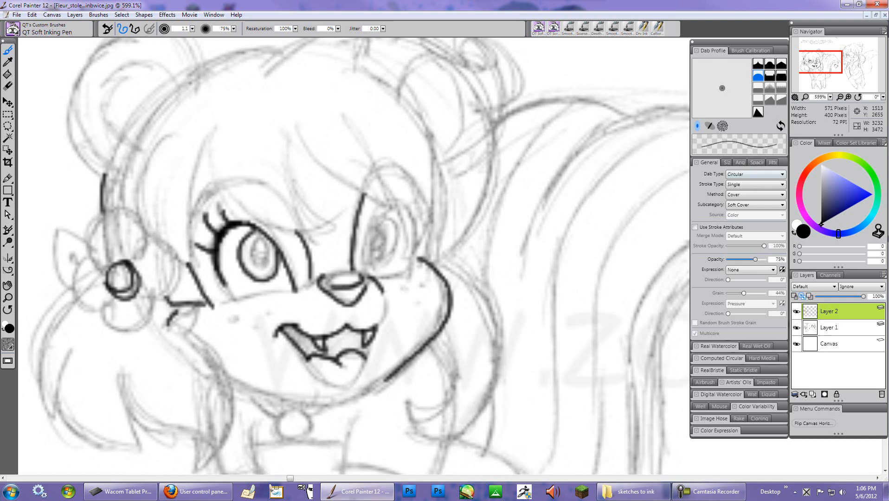
- Zoom to 100%, restore the Fleur and Zori document window and move it aside
{"action": "left_click", "coordinate": [806, 97]}
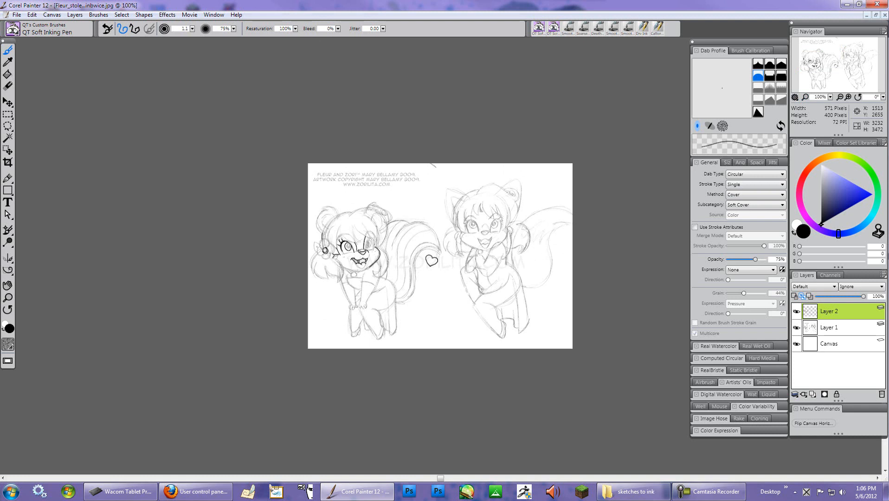
{"action": "left_click", "coordinate": [876, 15]}
{"action": "left_click_drag", "start_coordinate": [440, 100], "coordinate": [538, 124]}
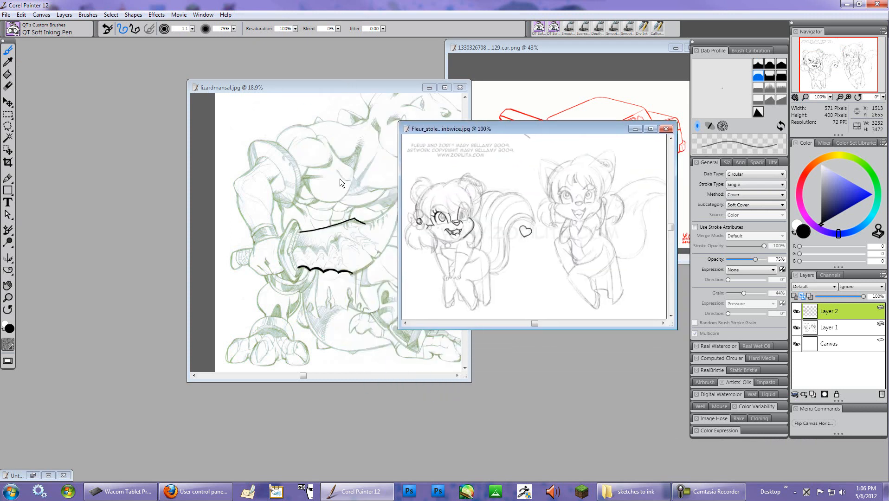